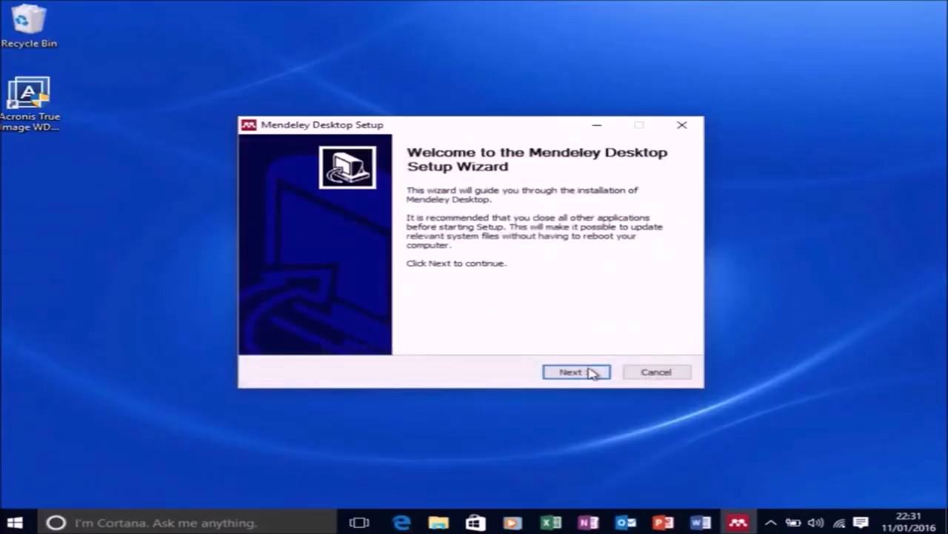
Install Mendeley Desktop with the default destination and Start Menu folders, and launch it when setup completes.
click(590, 372)
click(591, 372)
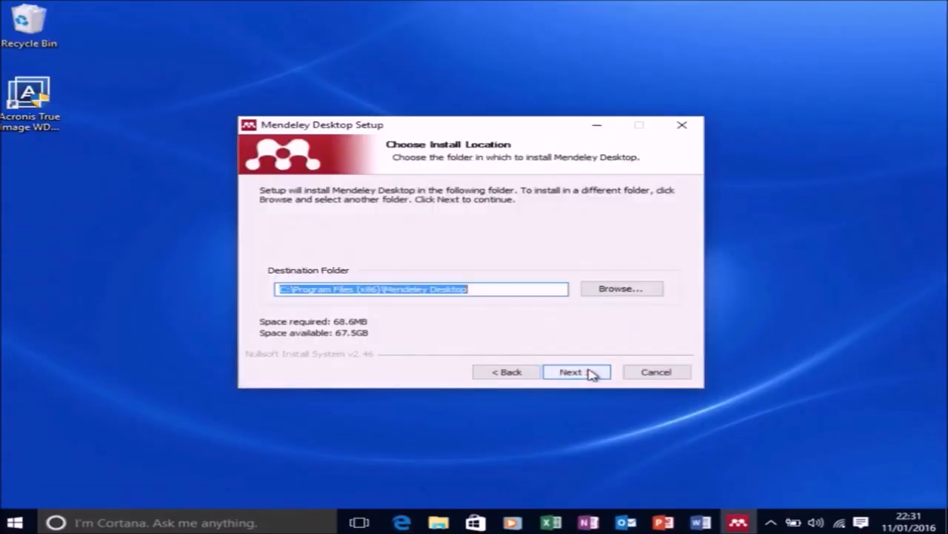
click(591, 372)
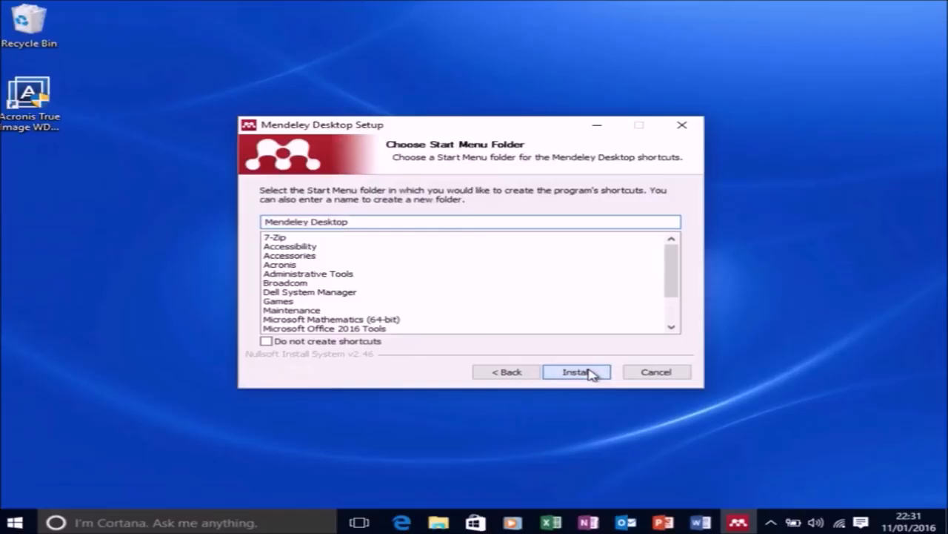
click(591, 372)
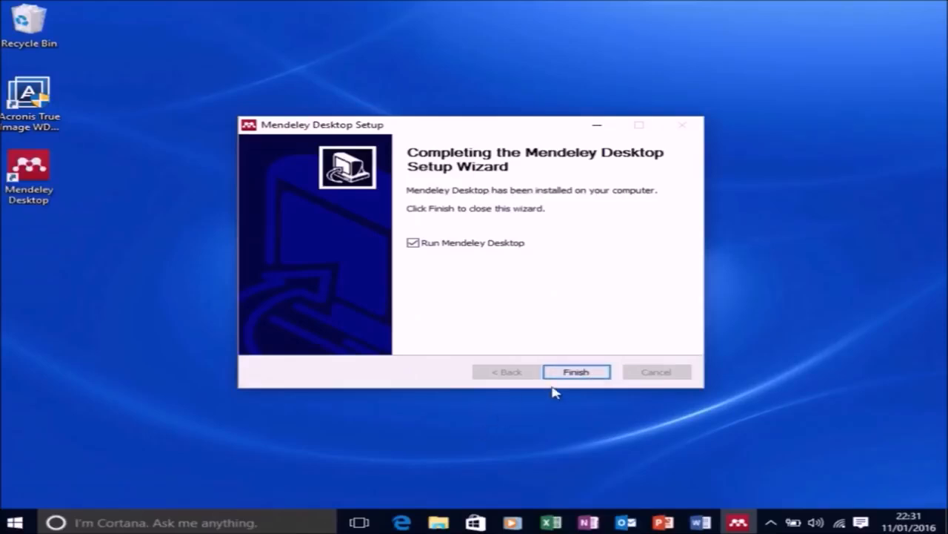
click(558, 374)
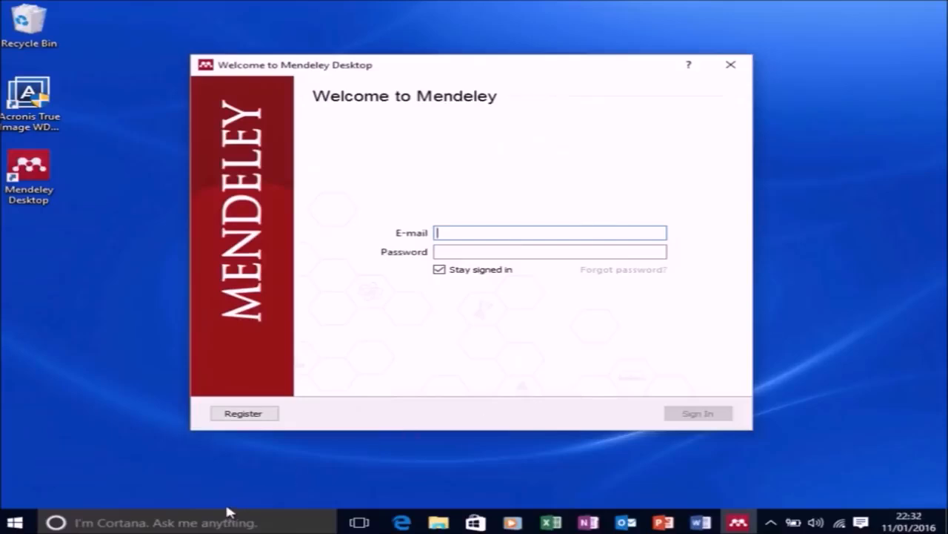
Start registering a new Mendeley account and enter the first name, last name and e-mail address.
click(244, 417)
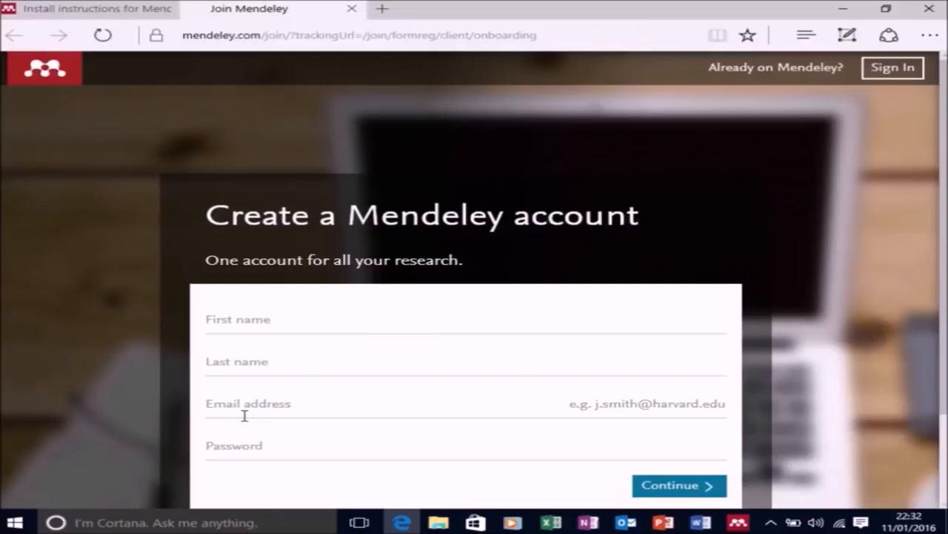
scroll(449, 356, down, 1)
click(257, 258)
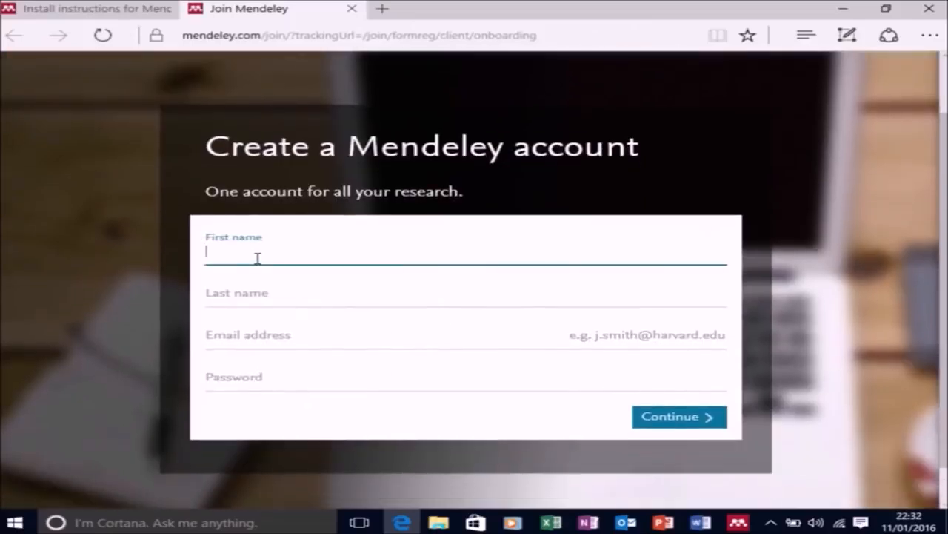
key(Tab)
key(Tab)
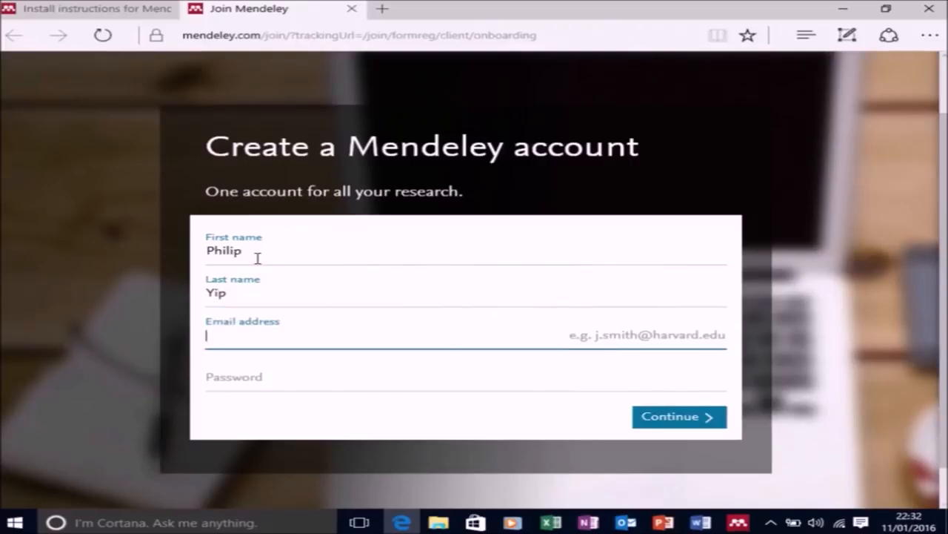
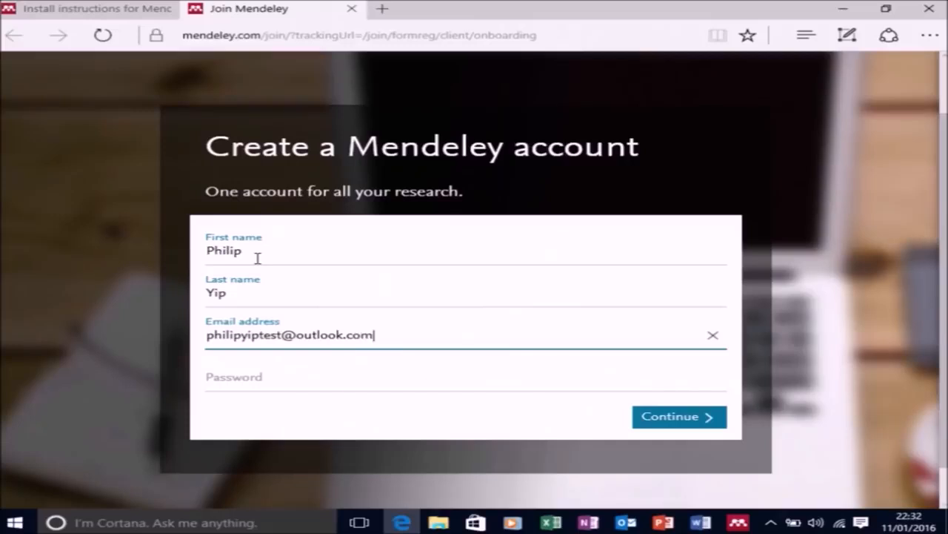
Enter the new account's password and continue to the public profile details.
key(Tab)
text(******)
key(BackSpace)
key(BackSpace)
key(BackSpace)
key(BackSpace)
key(BackSpace)
text(**********)
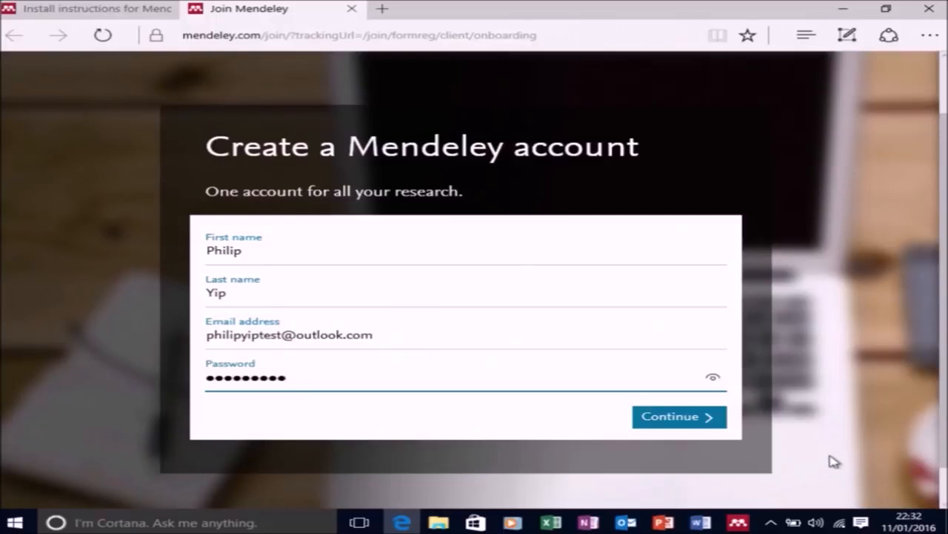
click(690, 421)
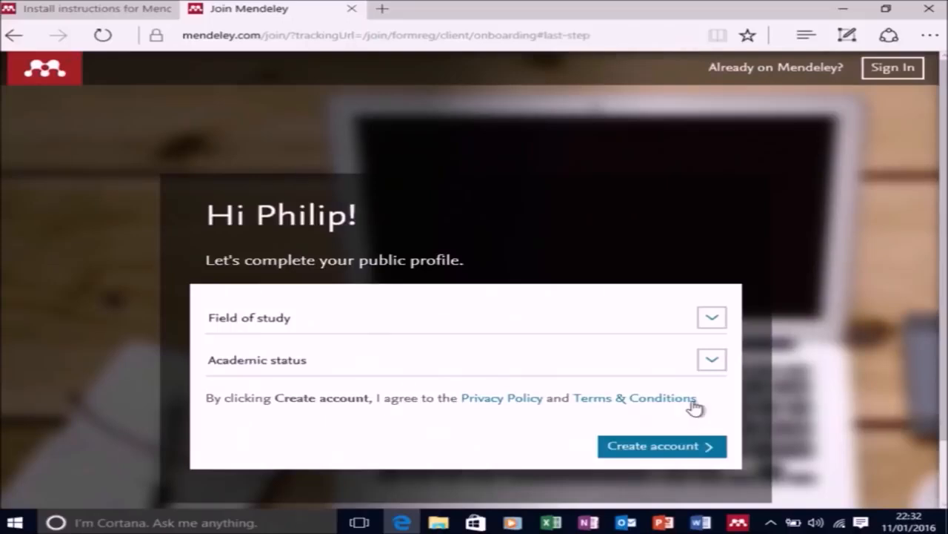
Set the field of study to Physics and Astronomy and academic status to Student > Ph. D. Student, and create the account.
click(700, 320)
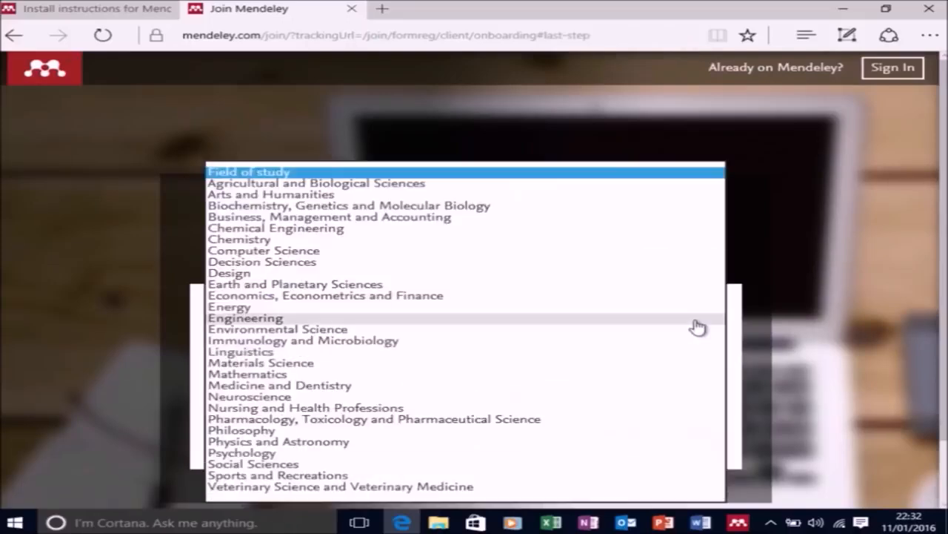
click(341, 443)
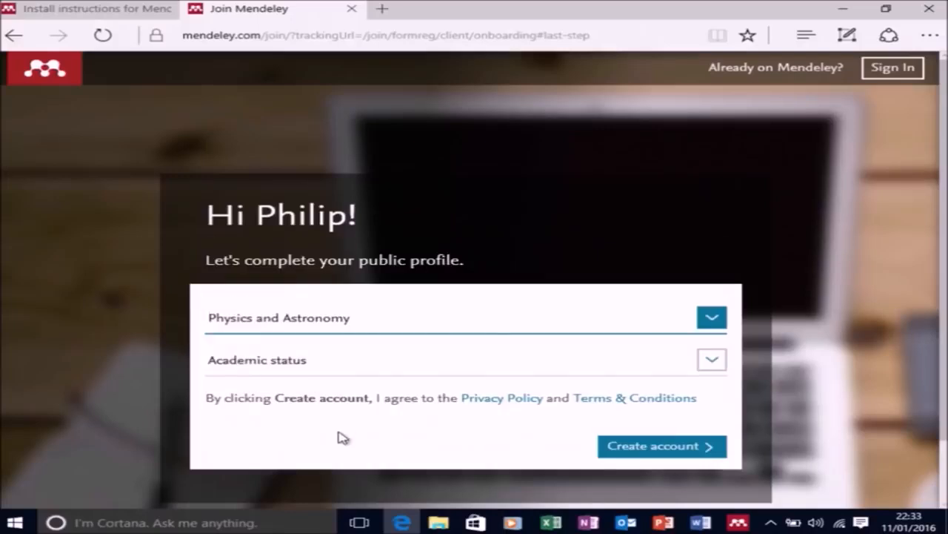
click(368, 371)
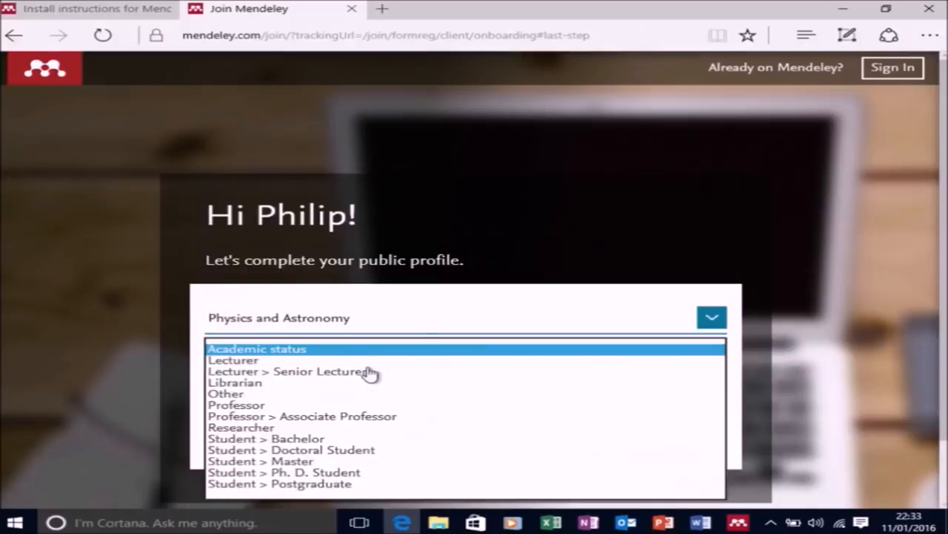
click(337, 473)
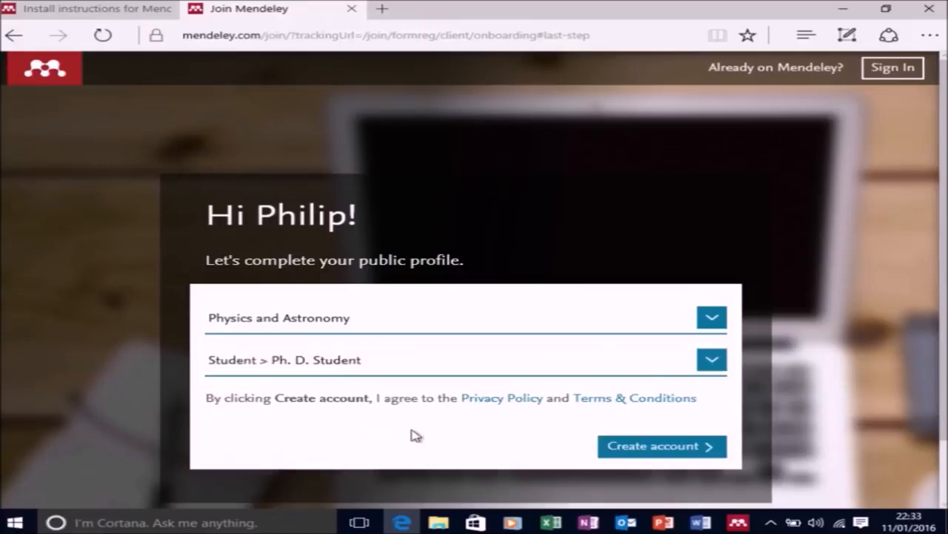
click(623, 449)
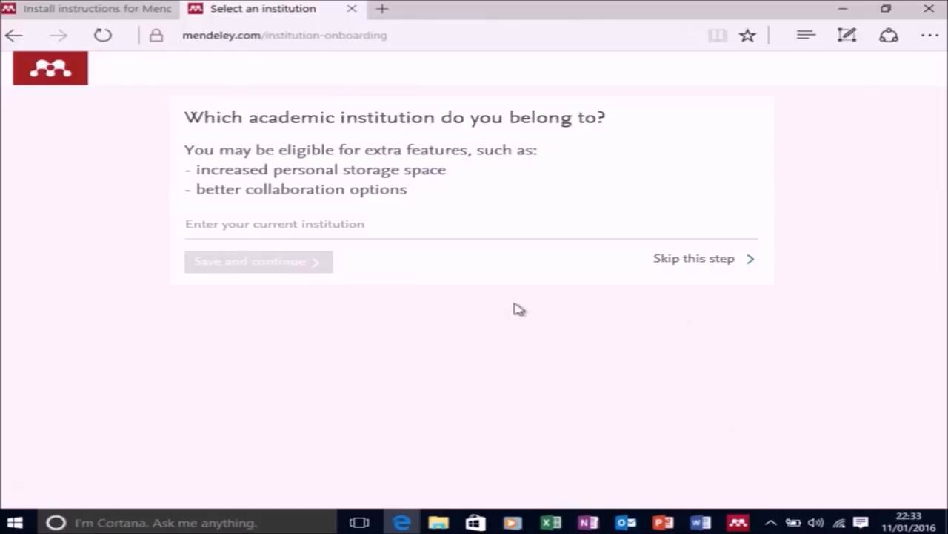
Choose University of Strathclyde in Glasgow as the academic institution and save it.
click(336, 225)
text(Universi)
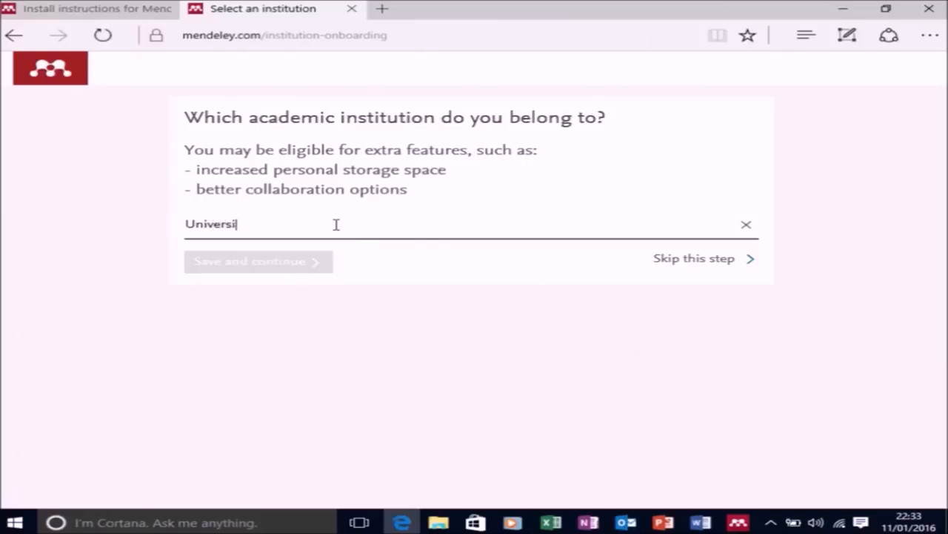
text(ty of Str)
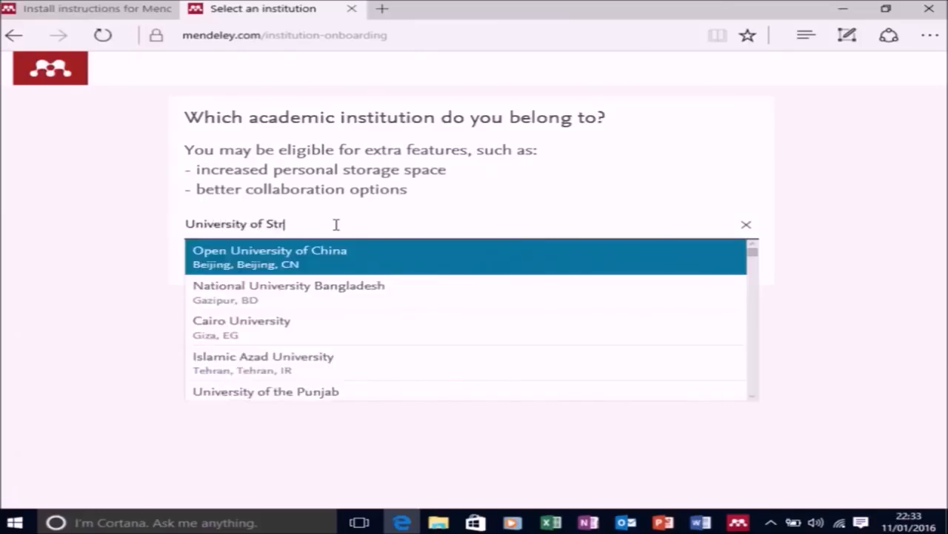
text(athclyde)
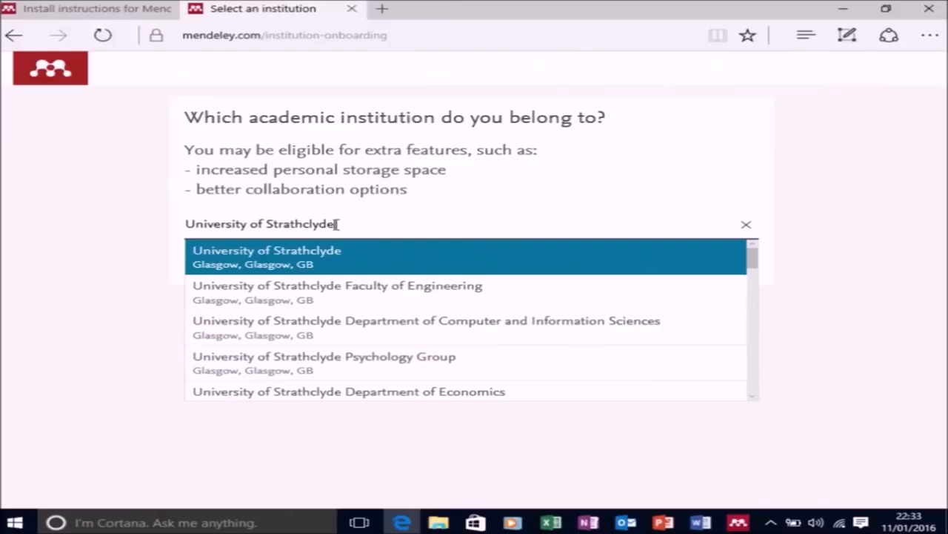
click(370, 256)
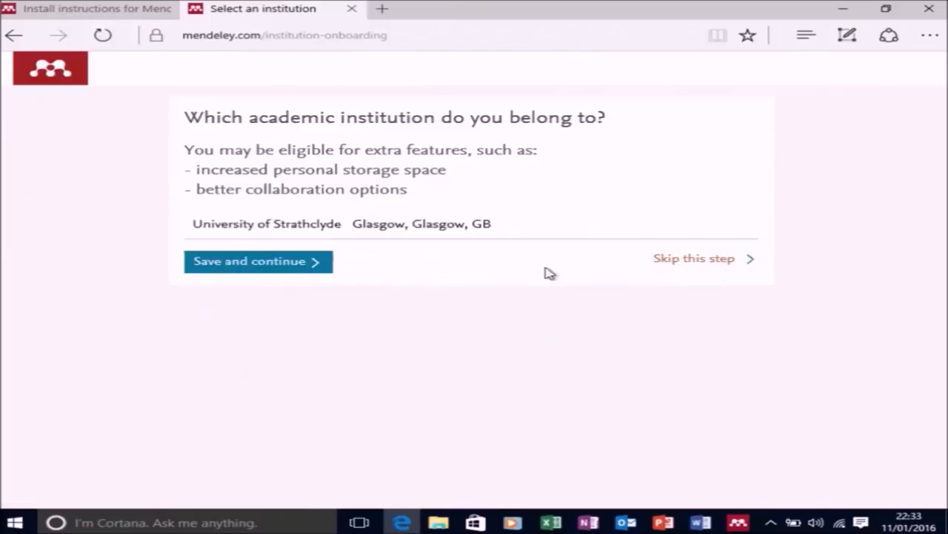
click(271, 261)
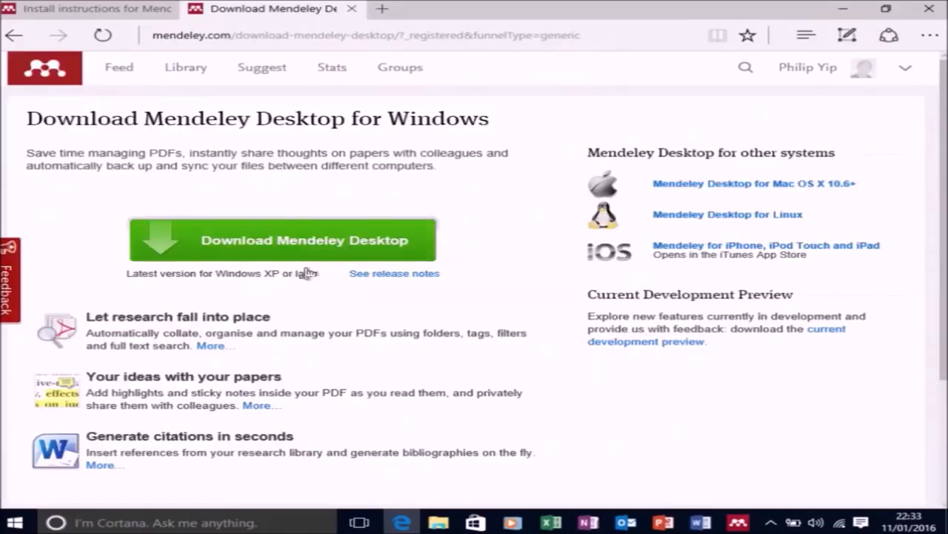
Return to Mendeley Desktop's welcome window and sign in with the registered e-mail address and account password.
click(843, 9)
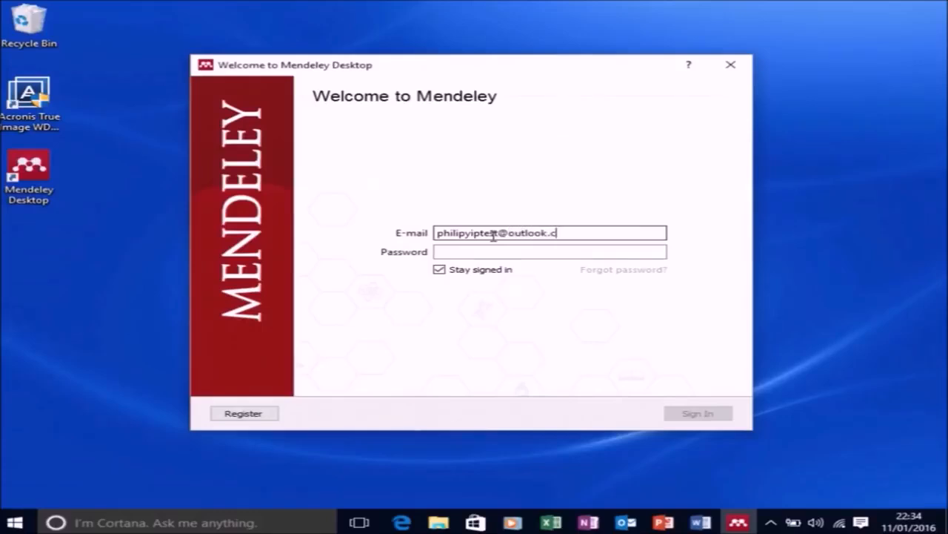
key(Tab)
text(••)
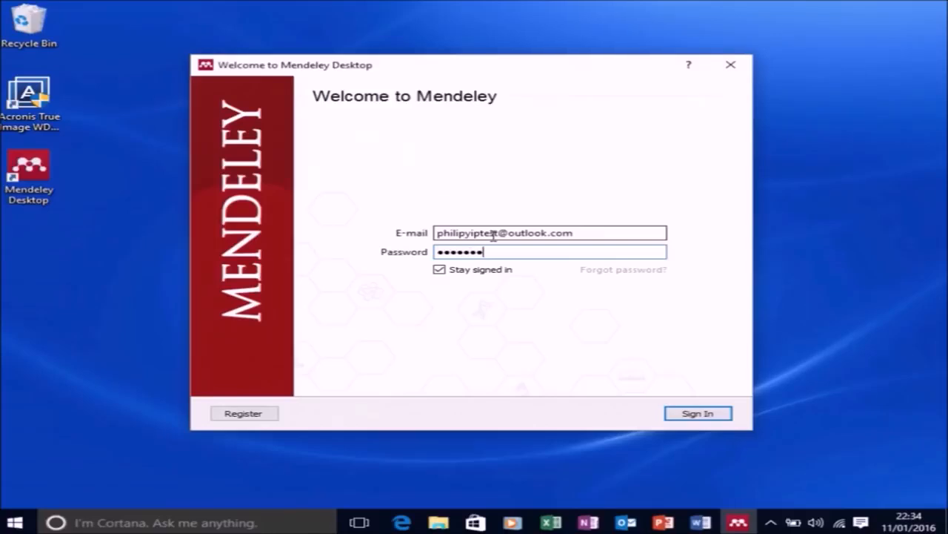
key(Return)
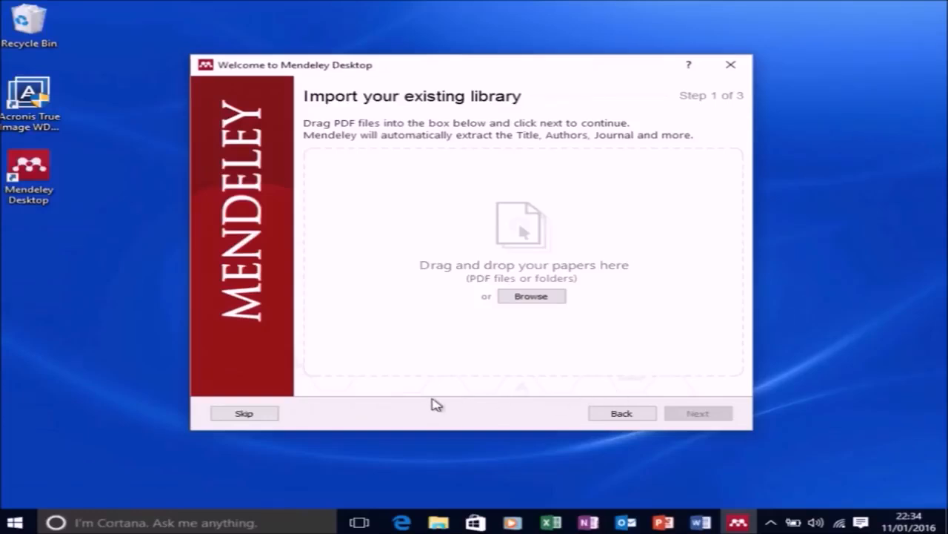
Skip the existing library import, the publication claim and the rest of the welcome wizard.
click(239, 412)
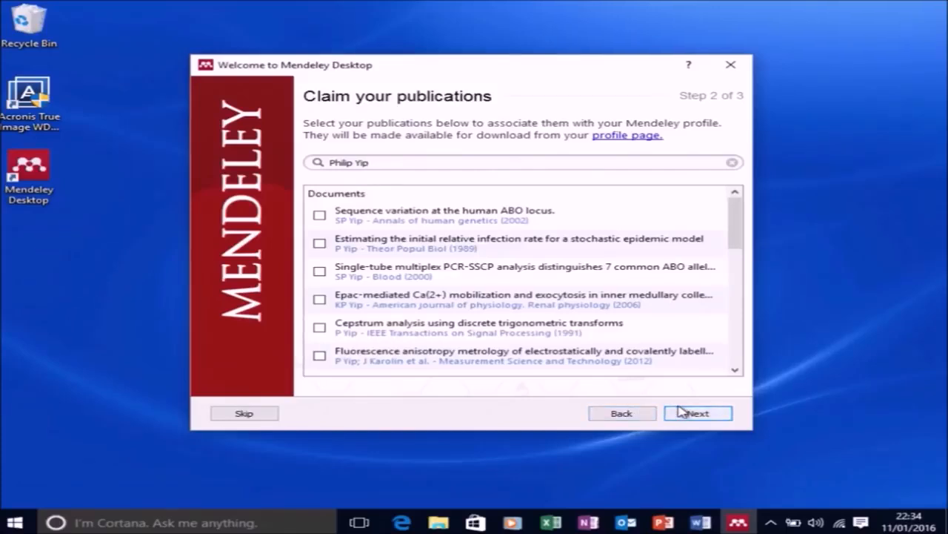
click(260, 414)
click(261, 414)
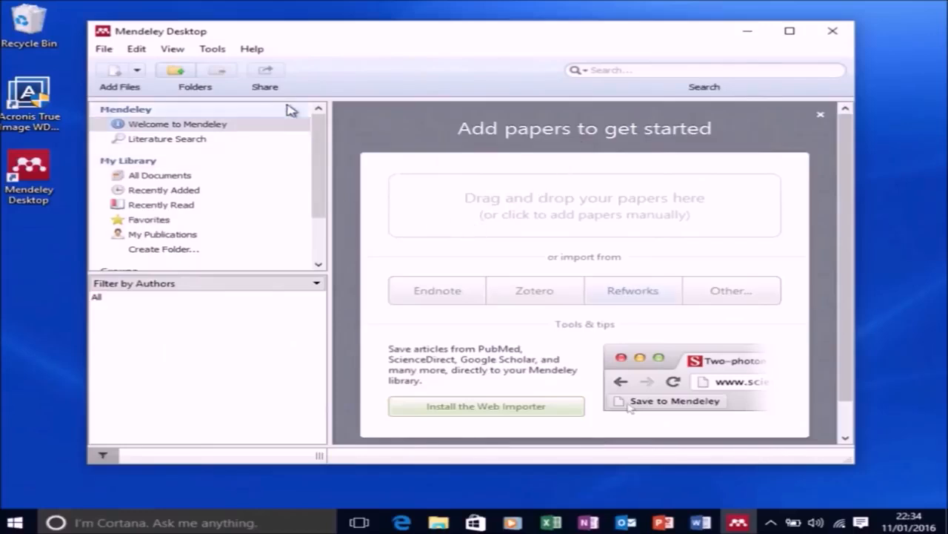
Install the MS Word plugin from Mendeley Desktop and dismiss the installation notice.
click(212, 50)
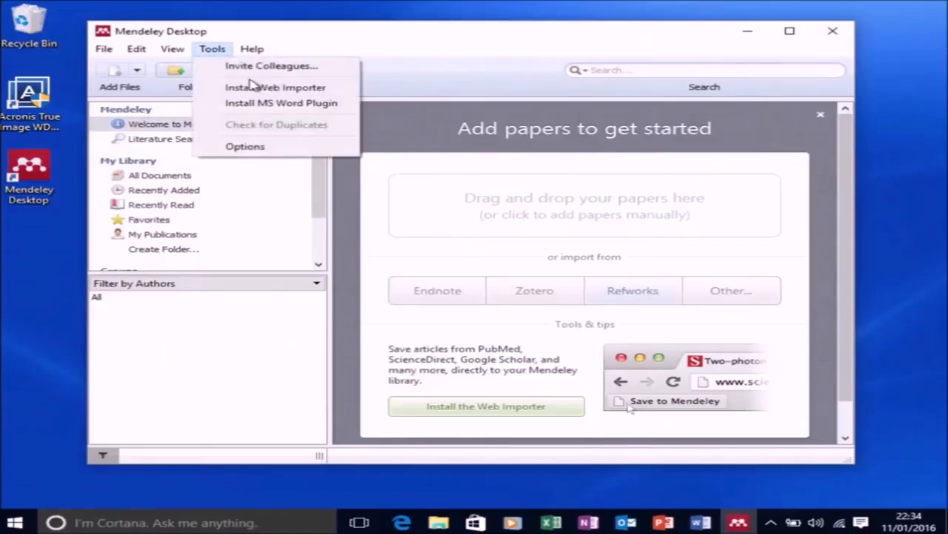
click(278, 105)
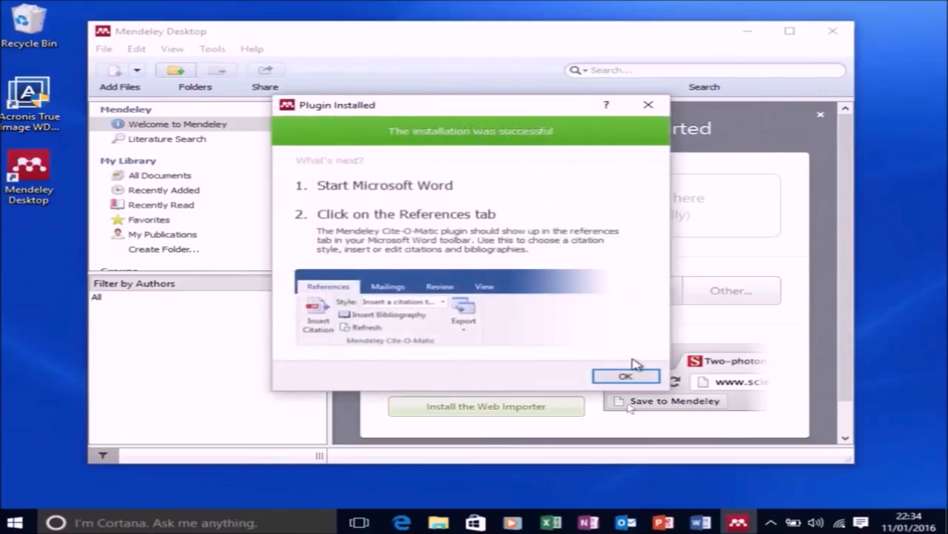
click(629, 375)
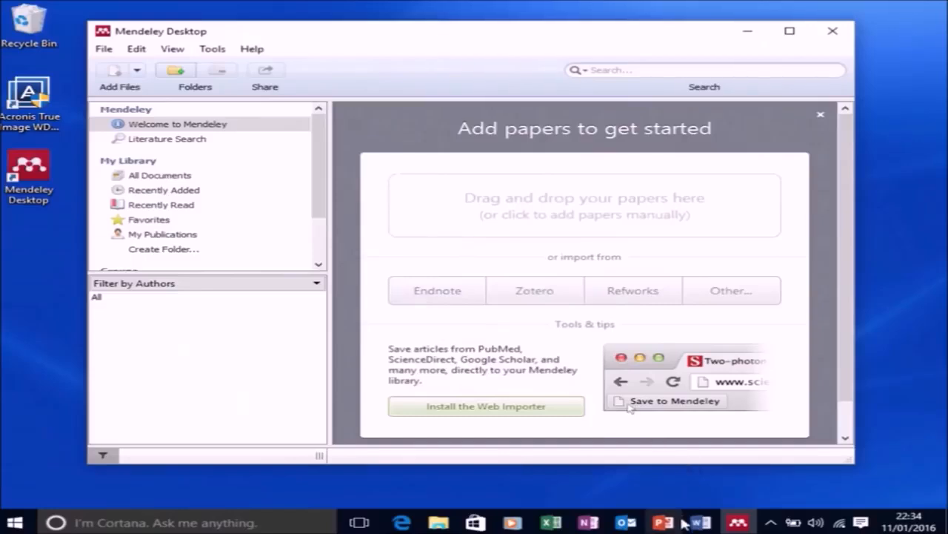
Switch to Word, create a blank document and view the reference tools for the Mendeley plugin.
click(696, 526)
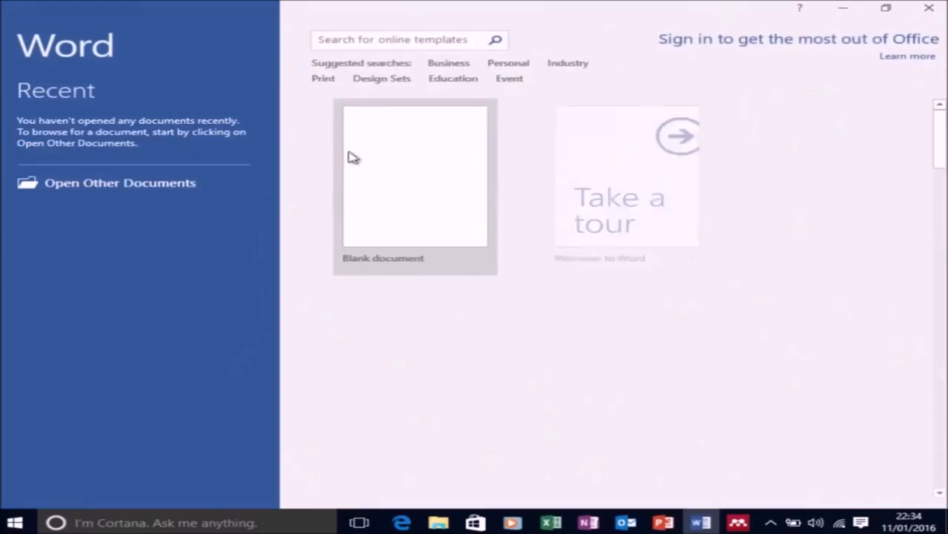
click(364, 138)
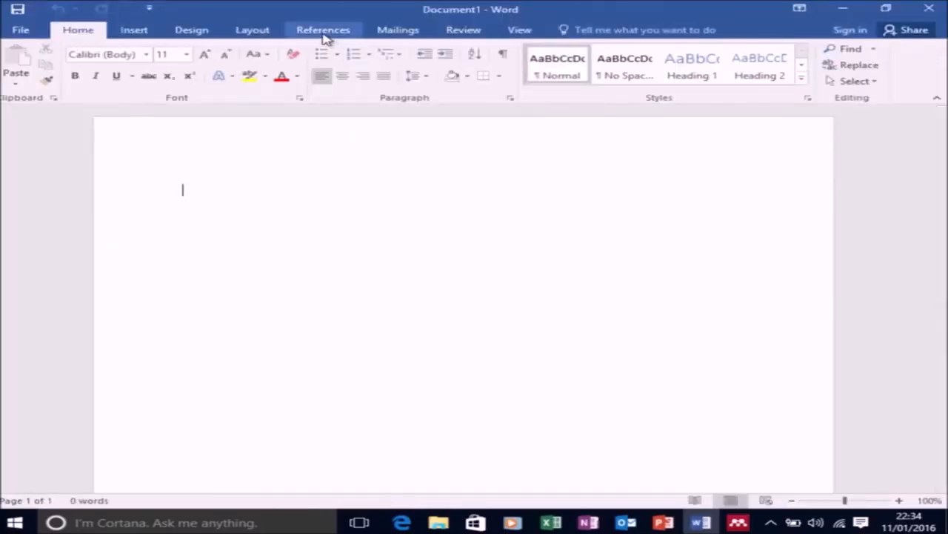
click(323, 31)
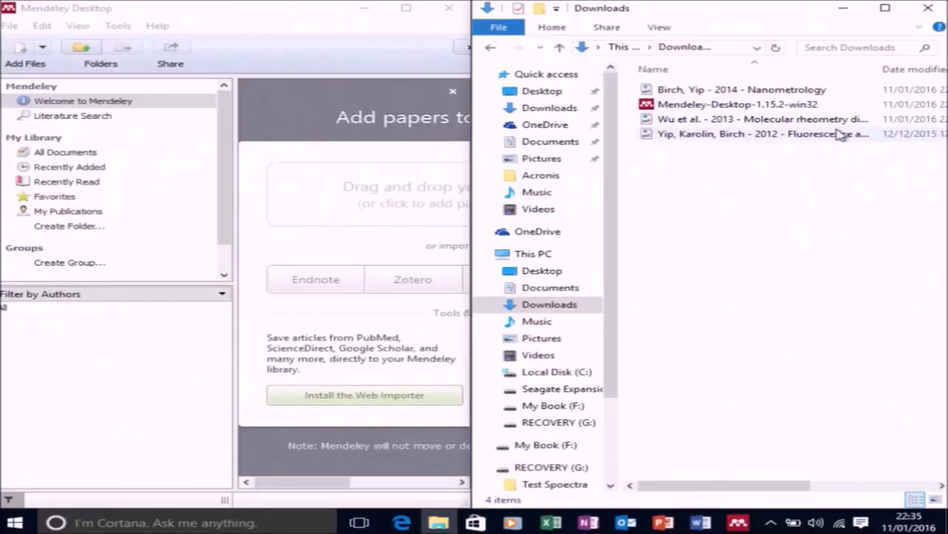
Import the three PDF papers from the Downloads folder into the Mendeley library and maximize the Mendeley window.
click(750, 94)
ctrl+click(748, 121)
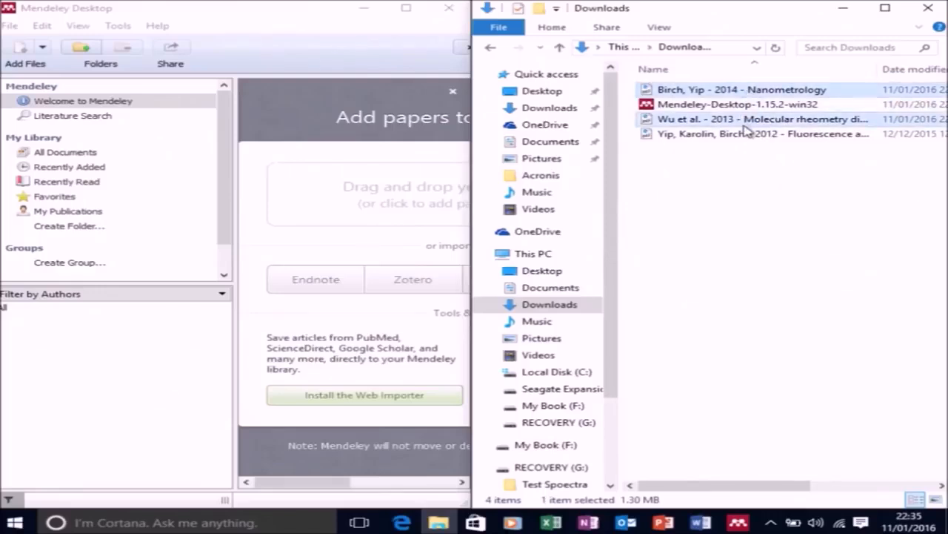
ctrl+click(750, 133)
drag(726, 134, 271, 215)
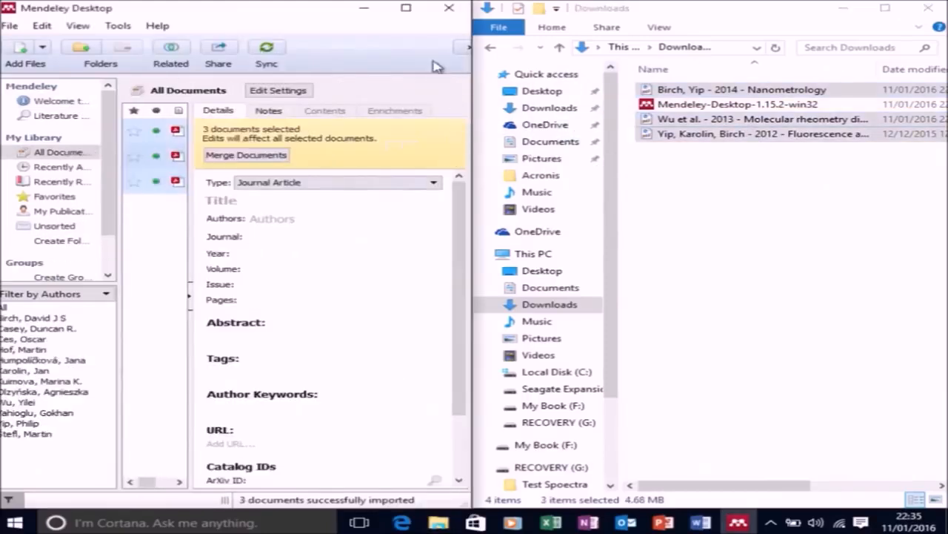
click(406, 11)
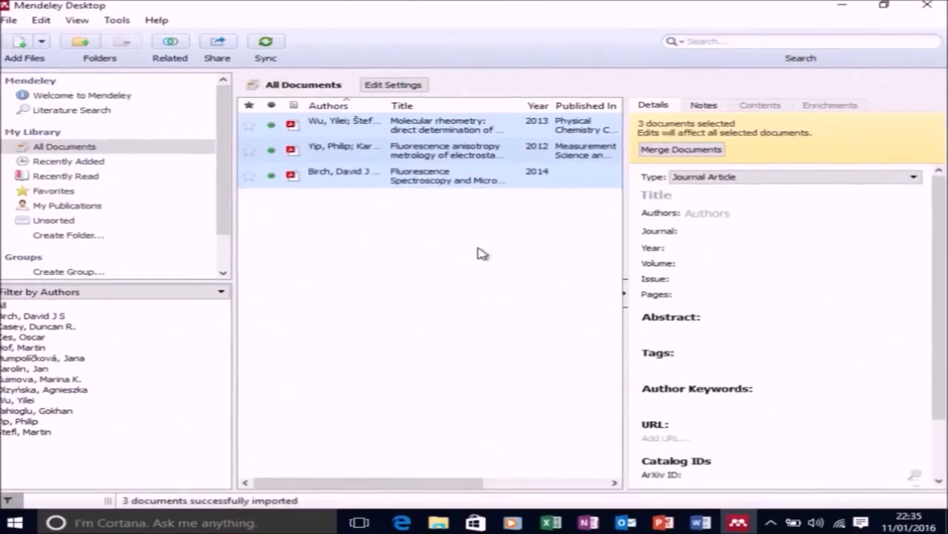
Examine the imported details of the Molecular rheometry paper and highlight its DOI.
click(478, 253)
click(497, 130)
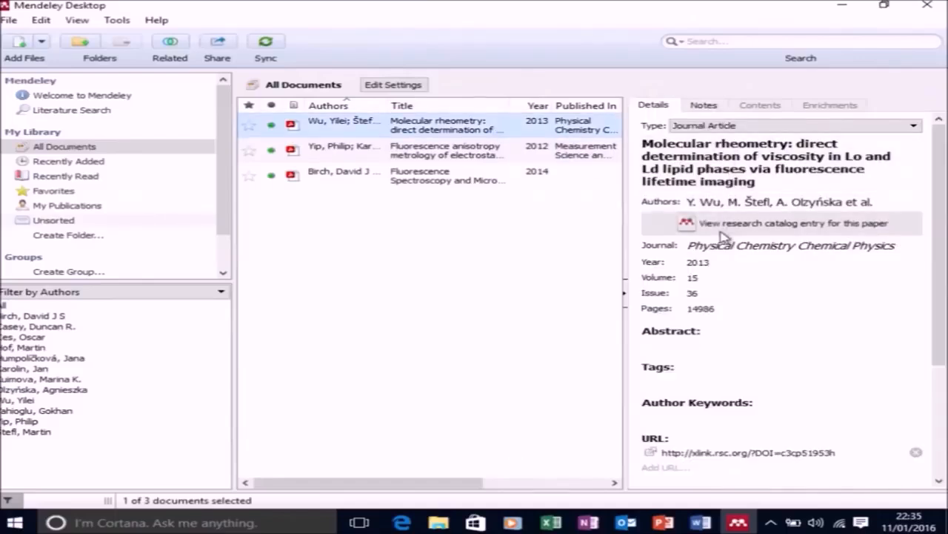
scroll(788, 276, down, 2)
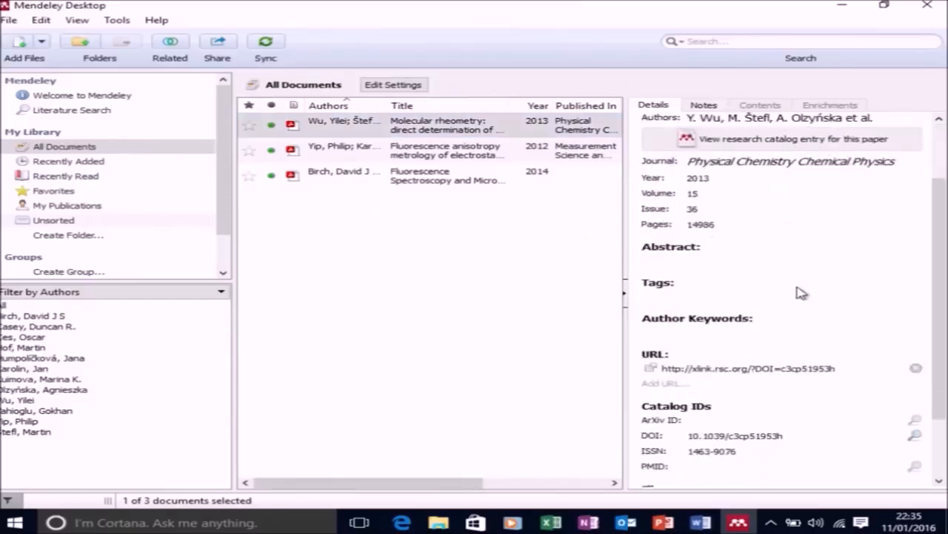
scroll(794, 288, down, 2)
click(802, 354)
drag(803, 353, 685, 358)
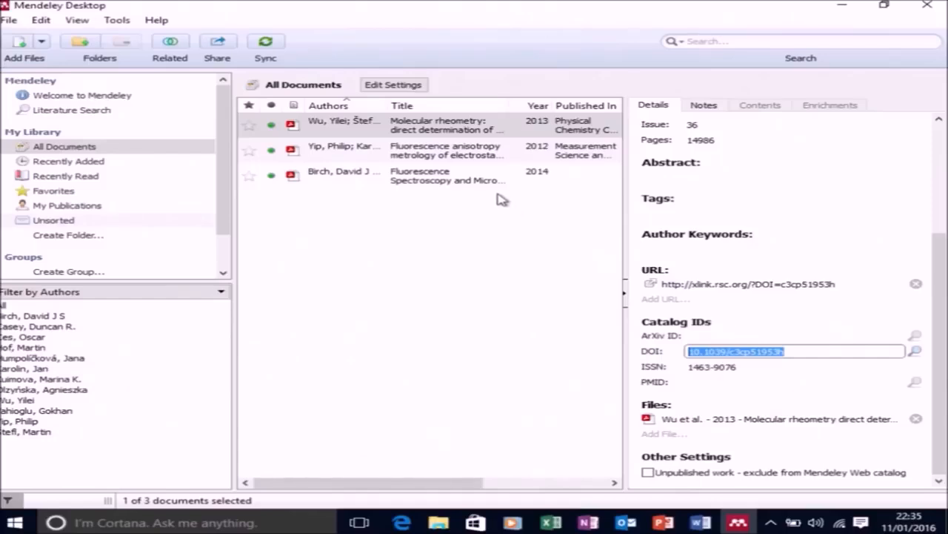
Examine the abstract, keywords and other details of the 2012 Fluorescence anisotropy paper and highlight its DOI.
click(470, 161)
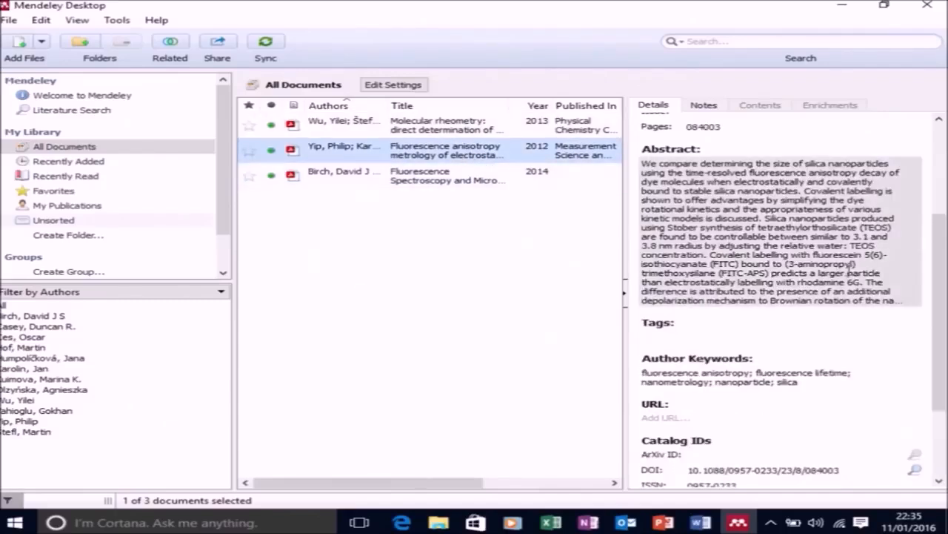
scroll(853, 269, up, 3)
scroll(845, 252, down, 5)
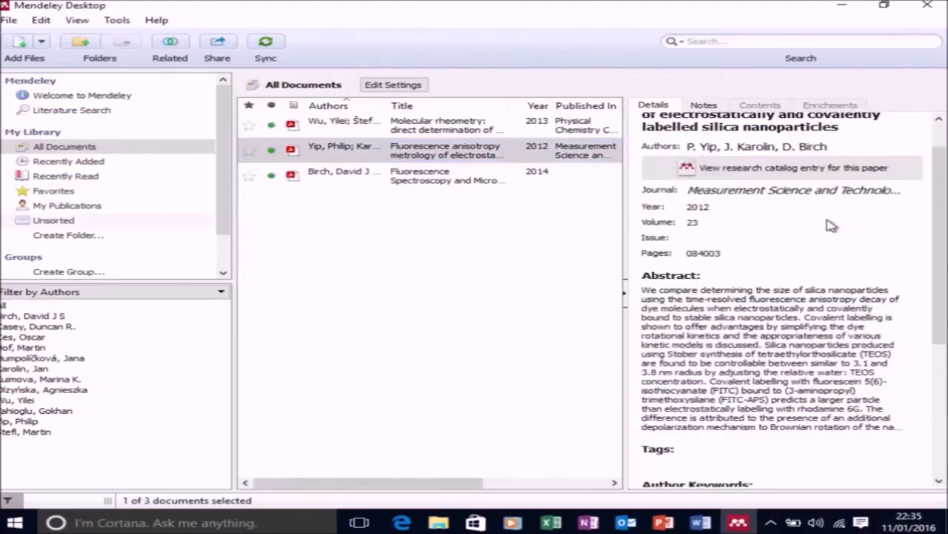
scroll(830, 223, down, 3)
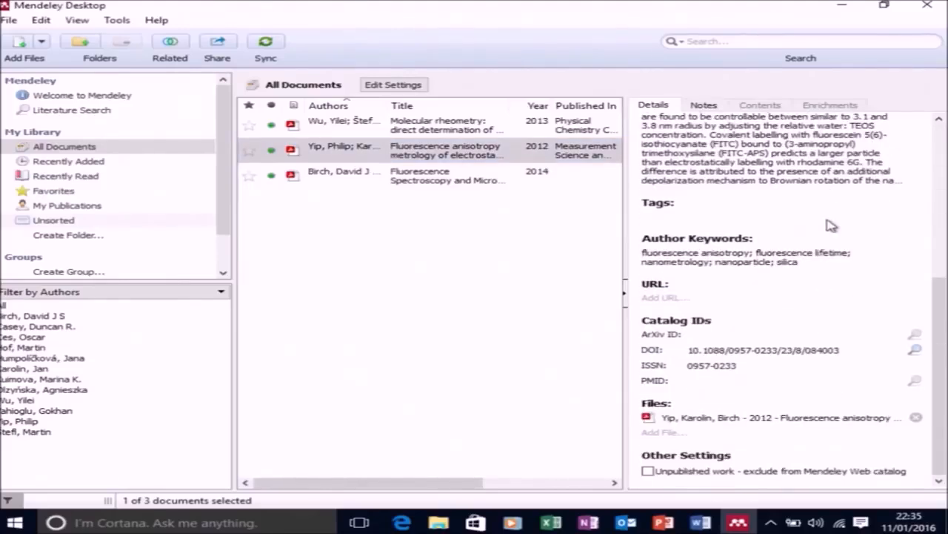
drag(854, 347, 665, 348)
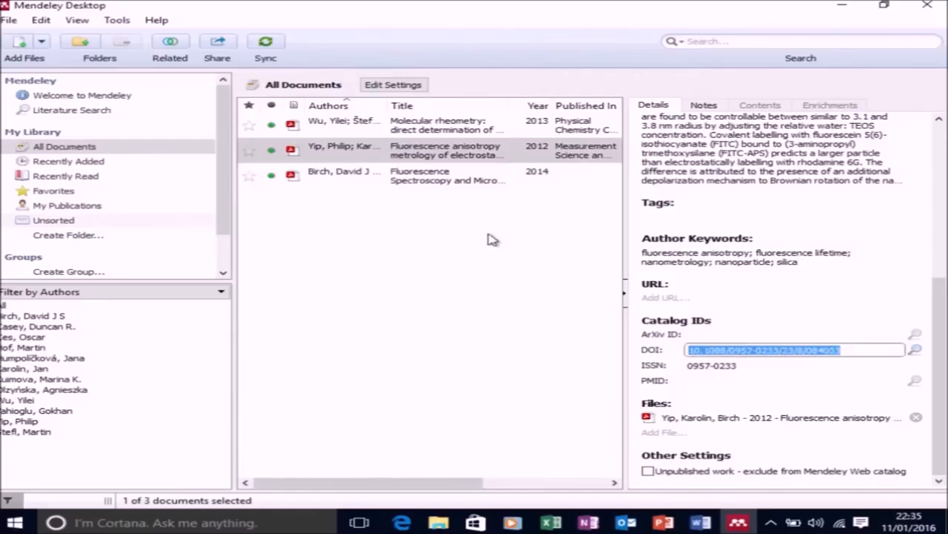
Review the 2014 Fluorescence Spectroscopy and Microscopy entry and change its document type to Book Section.
click(452, 184)
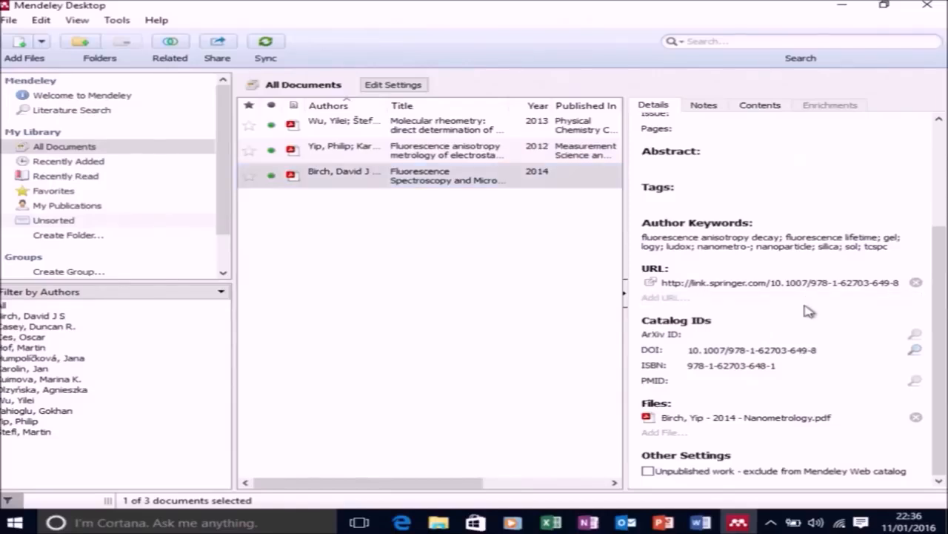
scroll(806, 304, up, 3)
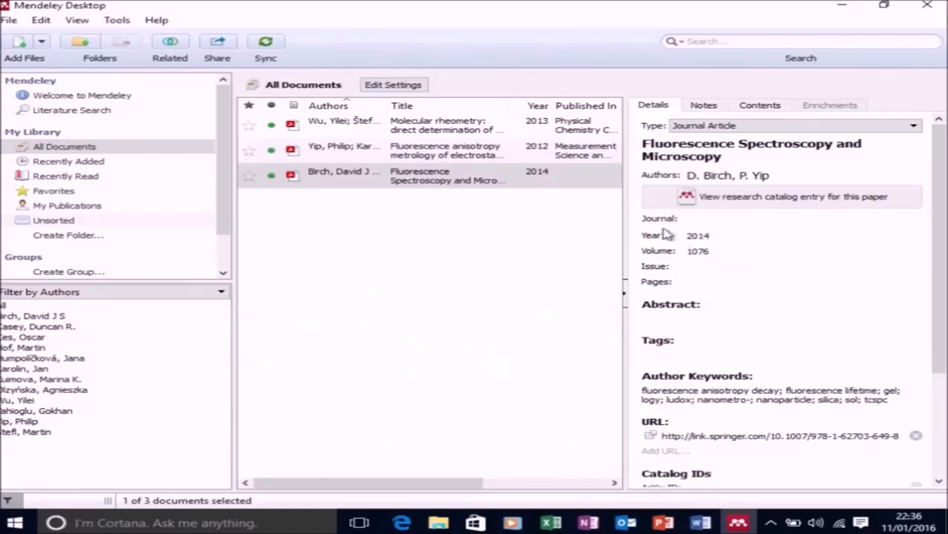
click(765, 125)
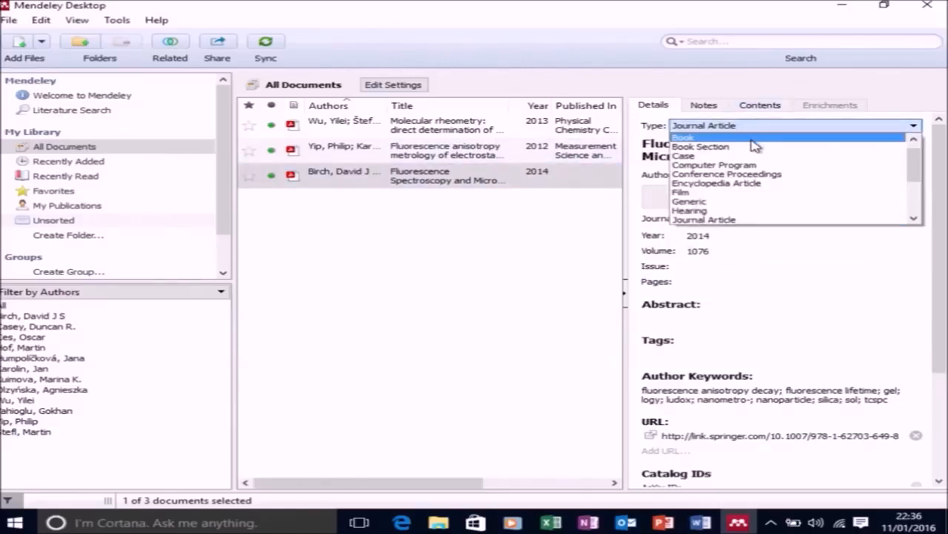
scroll(754, 145, up, 1)
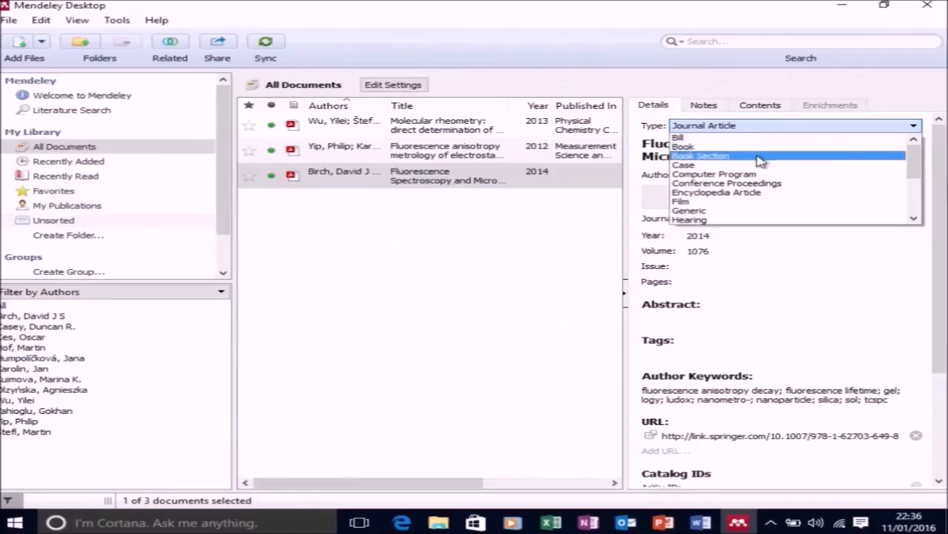
click(760, 157)
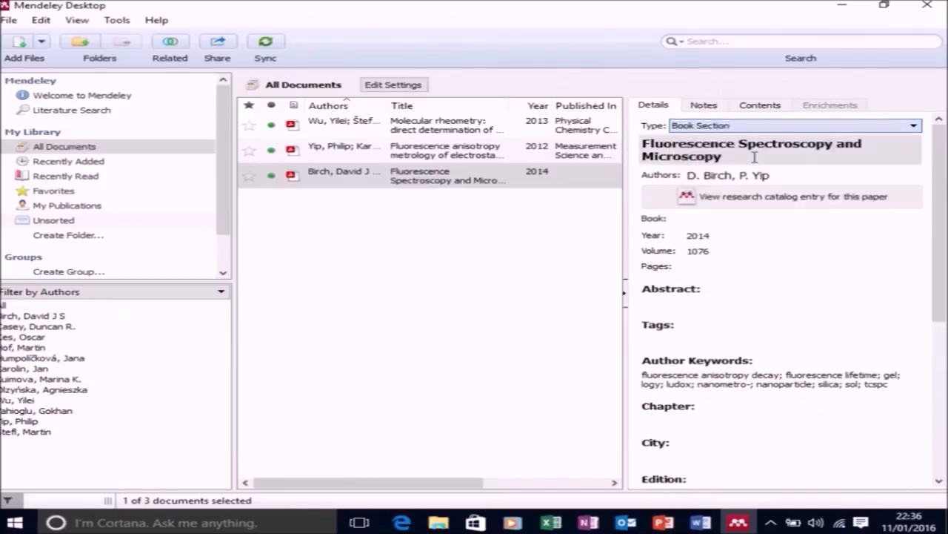
Open the 2014 entry's PDF, move its title text to the book field as Fluorescence Spectroscopy and Microscopy, and retitle the entry Nanometrology.
double_click(501, 173)
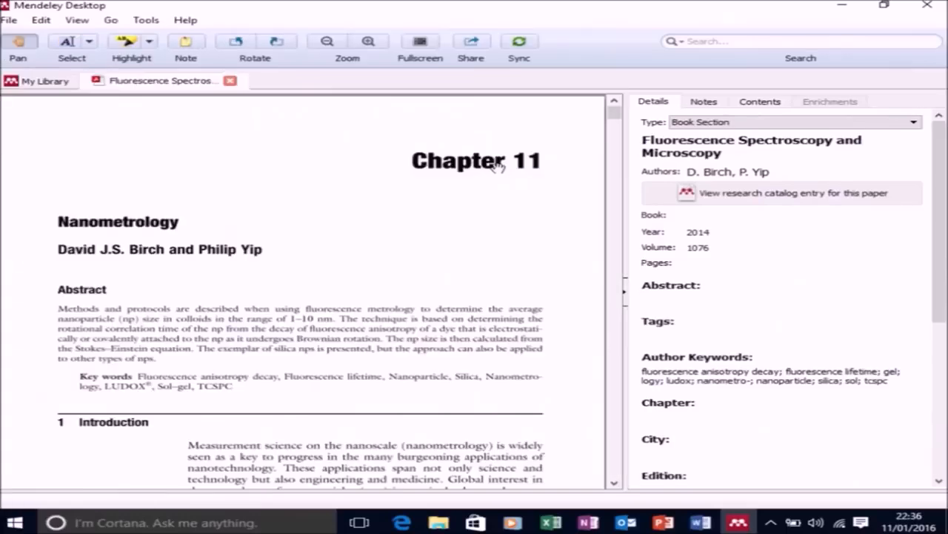
click(752, 215)
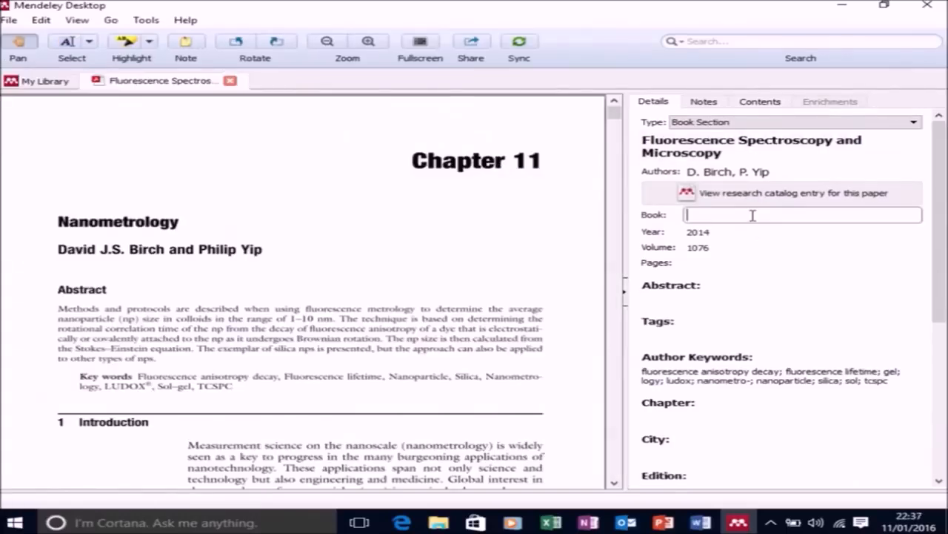
click(732, 158)
drag(723, 153, 610, 132)
key(ctrl+c)
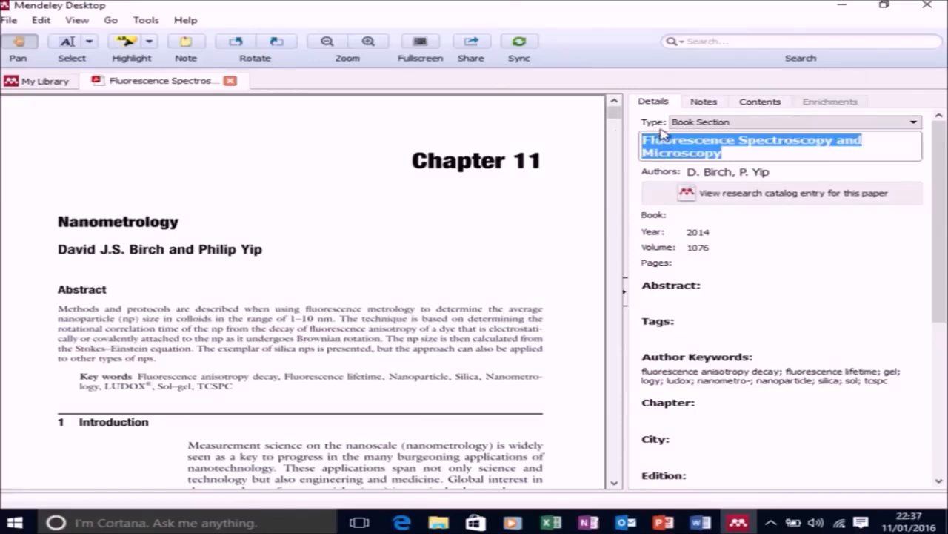
key(BackSpace)
click(718, 203)
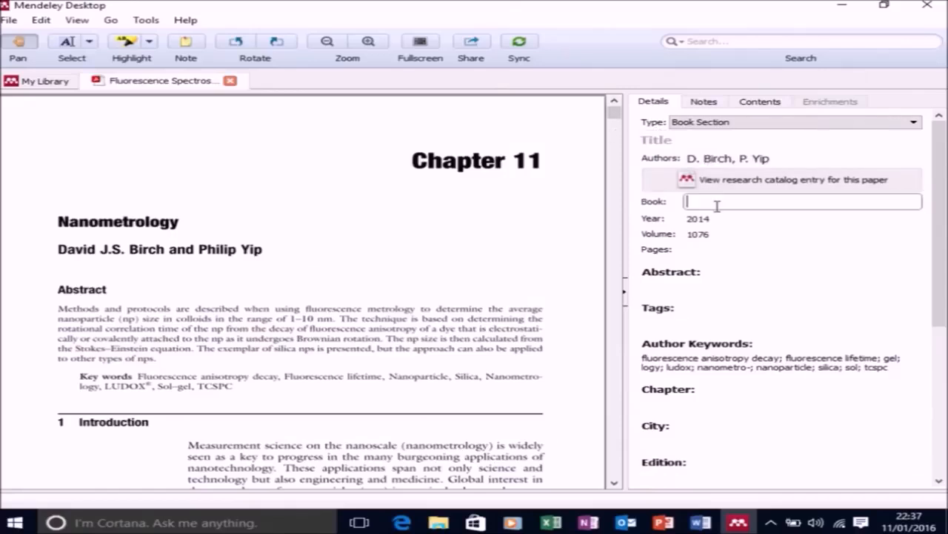
key(ctrl+v)
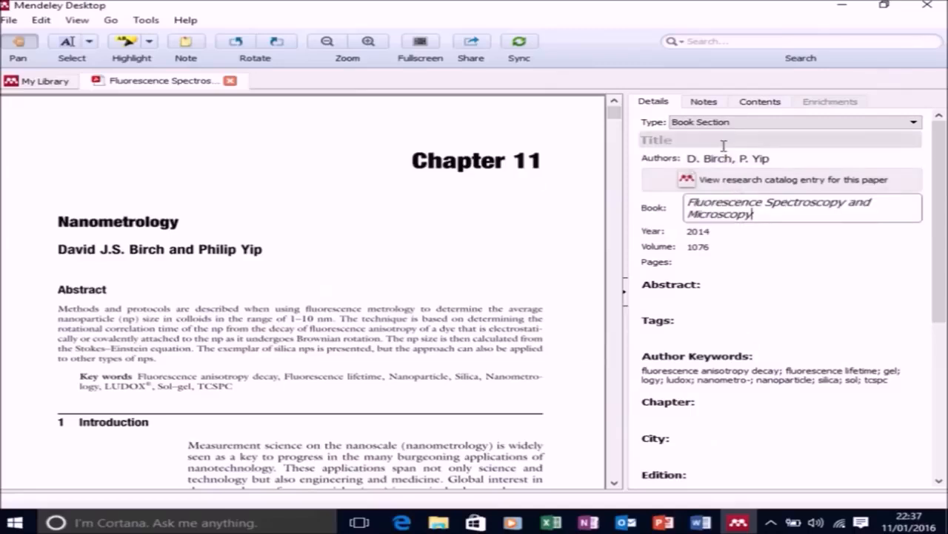
click(723, 142)
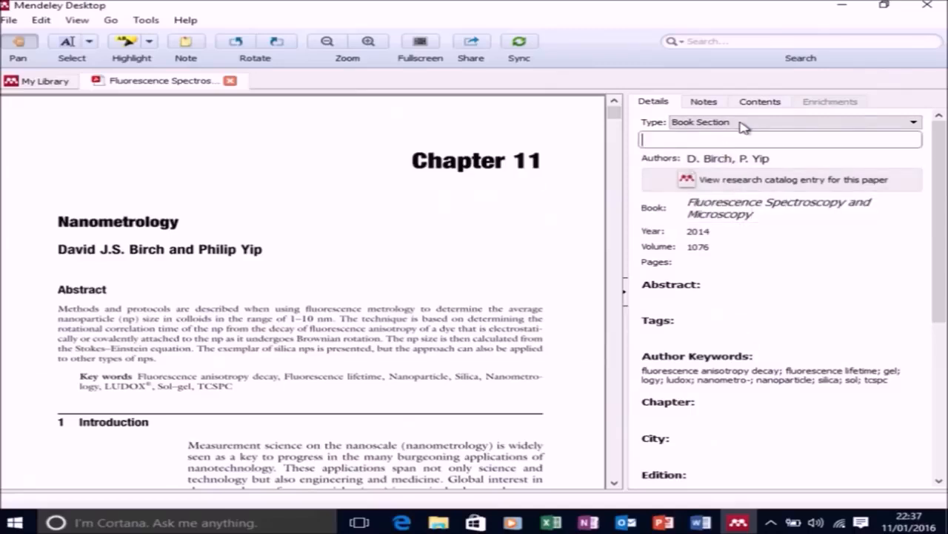
text(Nanometrology)
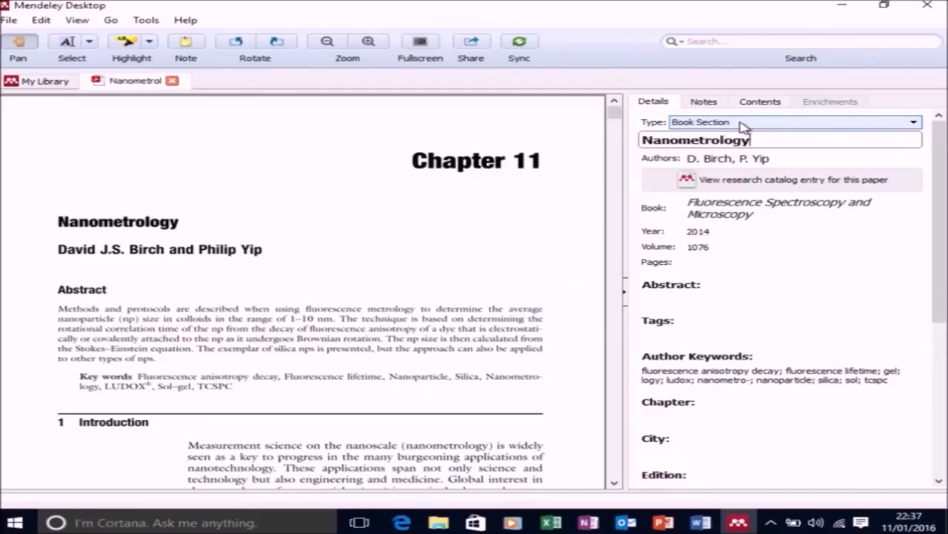
Check the first and last page numbers in the chapter PDF and set the entry's pages to 279-302.
click(331, 348)
scroll(331, 349, down, 3)
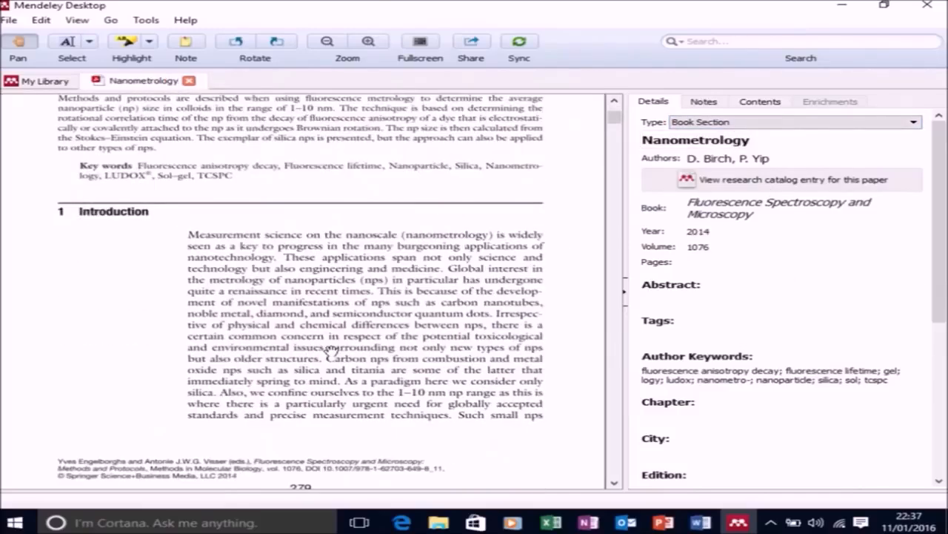
scroll(332, 348, down, 1)
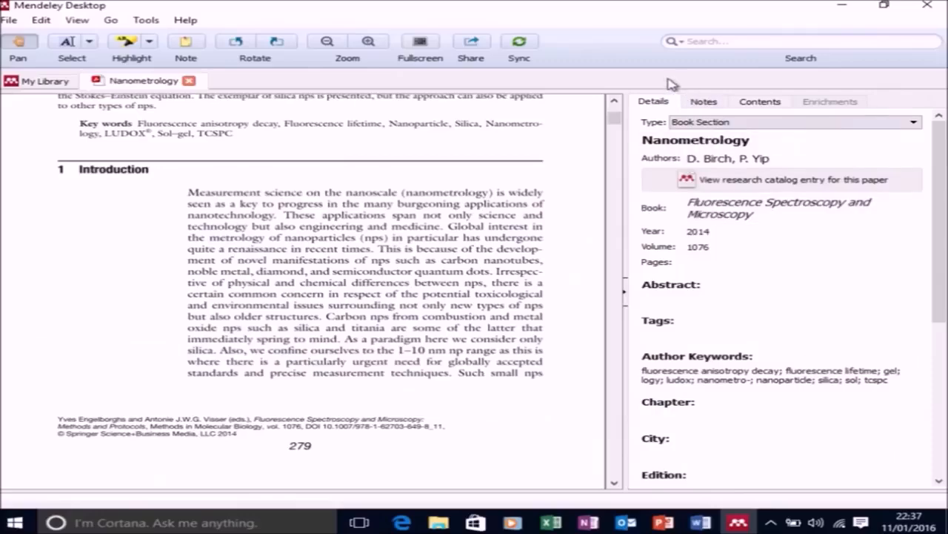
drag(615, 117, 615, 474)
scroll(519, 385, up, 5)
scroll(519, 381, up, 5)
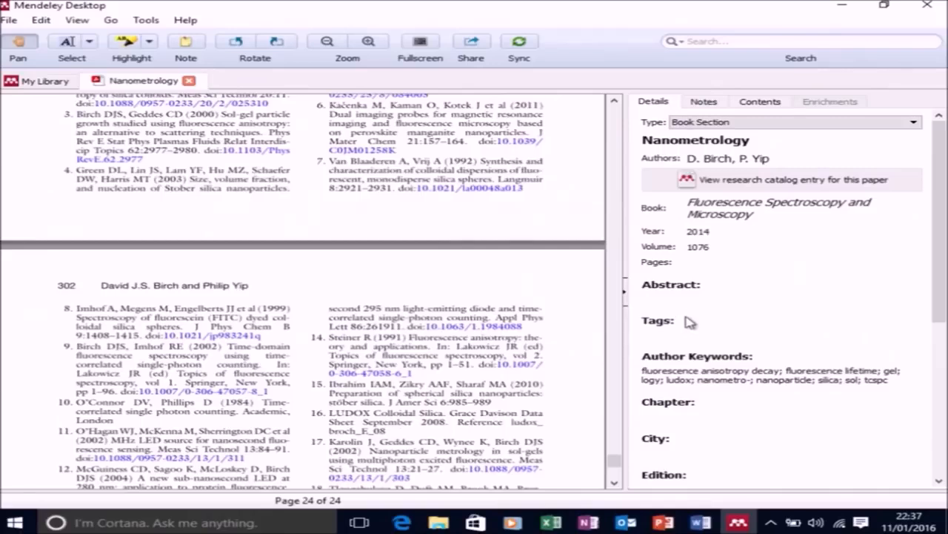
click(700, 265)
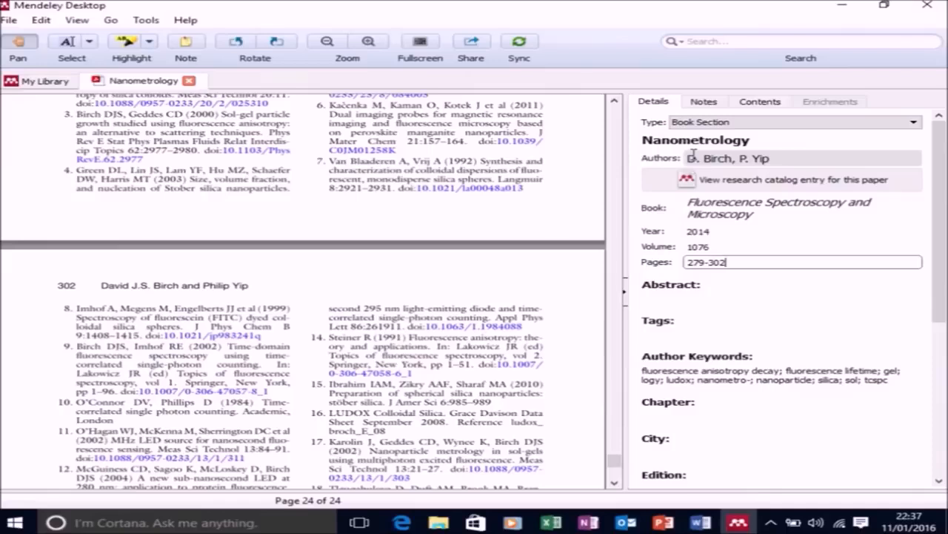
Set the entry's chapter to 11 and its city to Totowa, NJ.
click(699, 415)
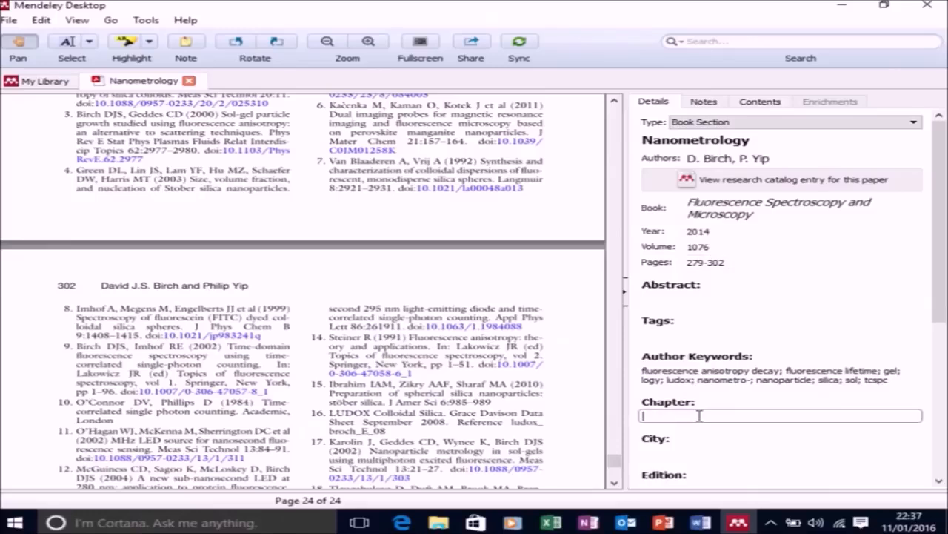
text(11)
scroll(706, 419, down, 1)
click(703, 413)
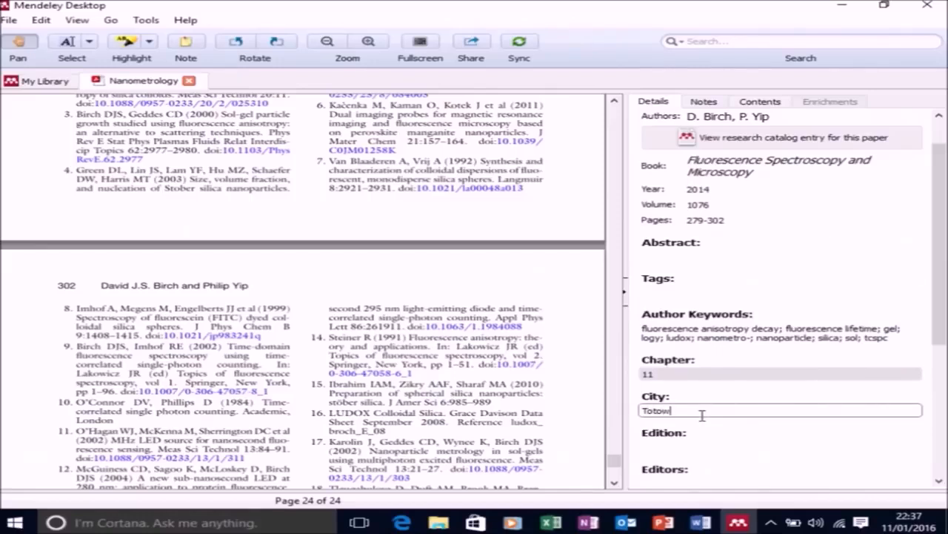
text(Totowa, NJ)
Enter the two book editors by last name and initial, and set the publisher to Humana press.
scroll(593, 441, down, 3)
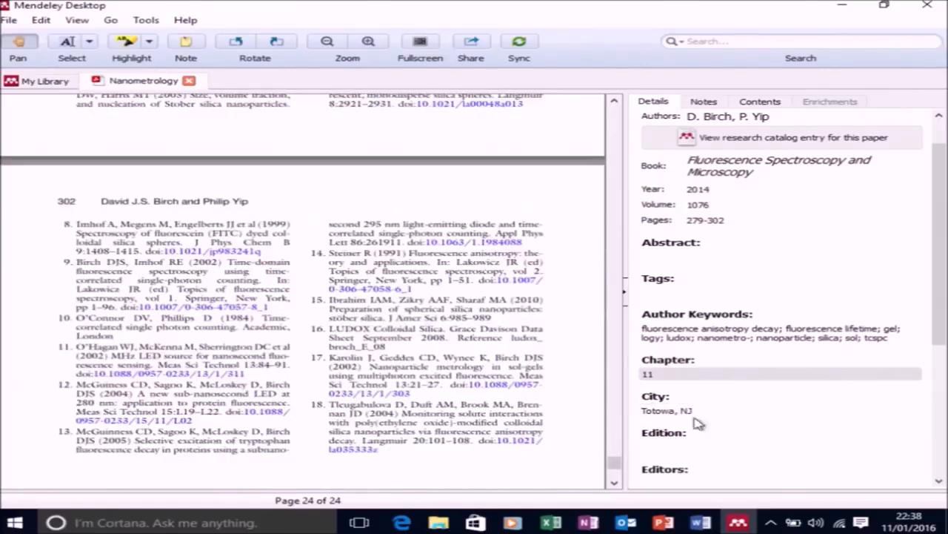
scroll(701, 416, down, 3)
click(698, 393)
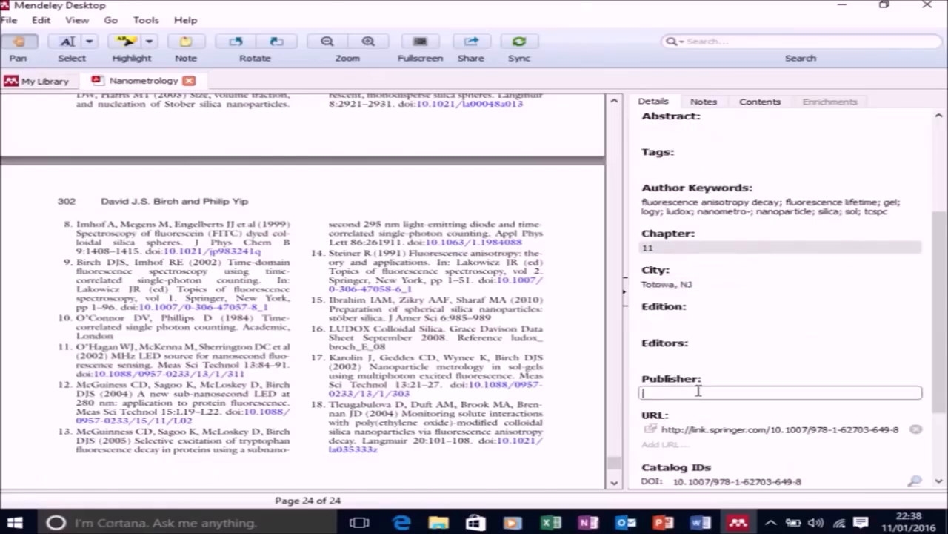
click(697, 361)
text(Engelborghs, Y)
key(Return)
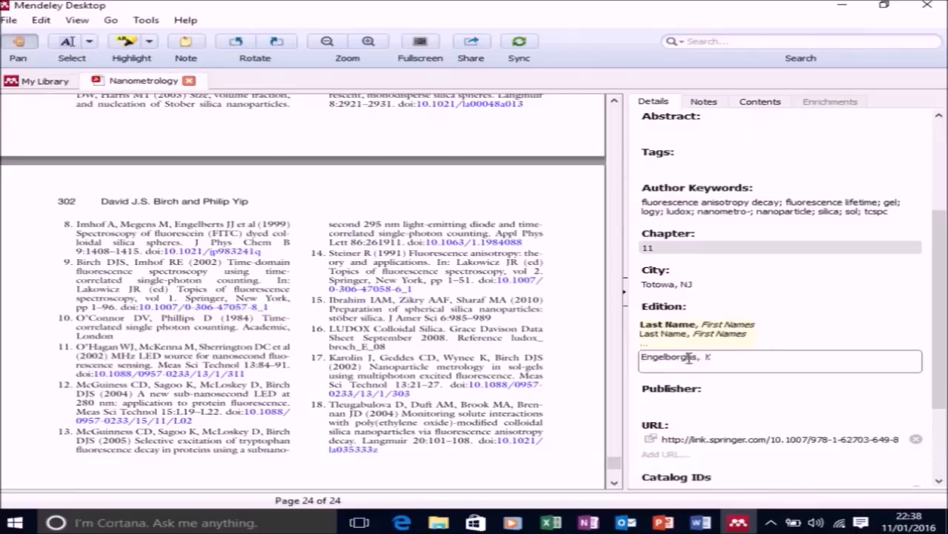
text(Visser, A)
key(Return)
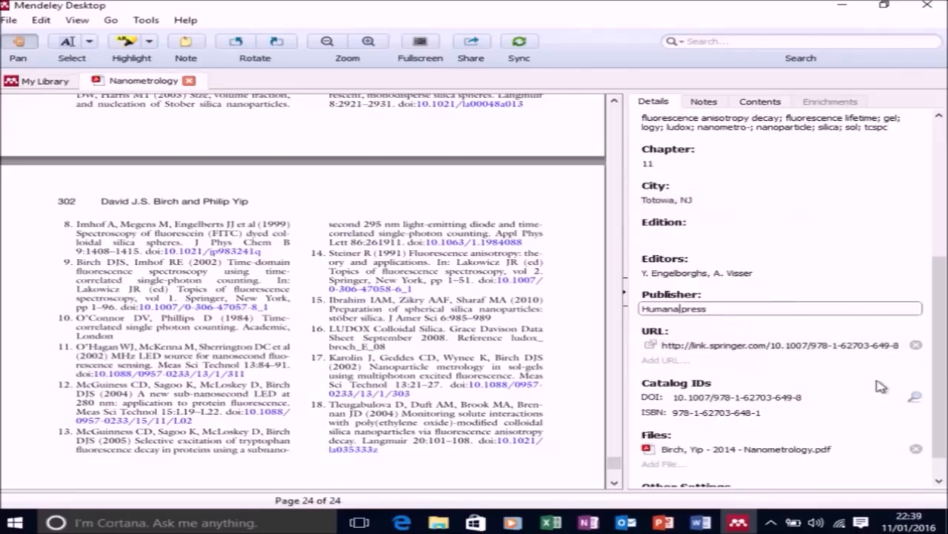
click(876, 386)
Review the completed Nanometrology details, close its PDF and view the details of the other two papers.
scroll(877, 387, down, 1)
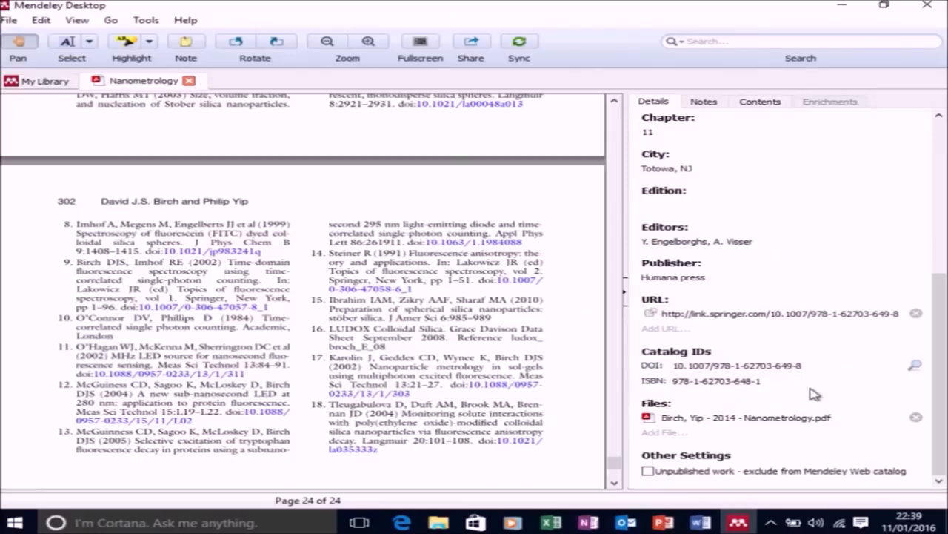
scroll(815, 393, up, 5)
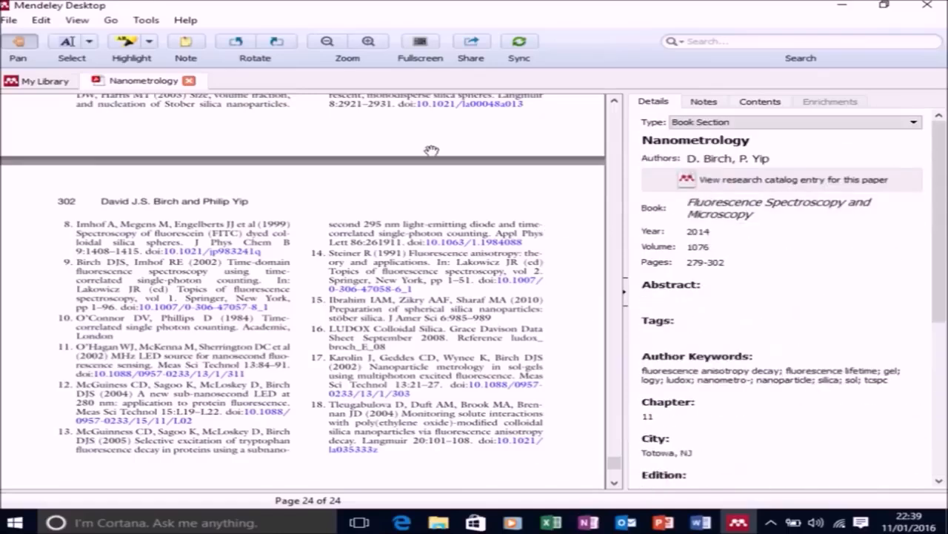
click(197, 82)
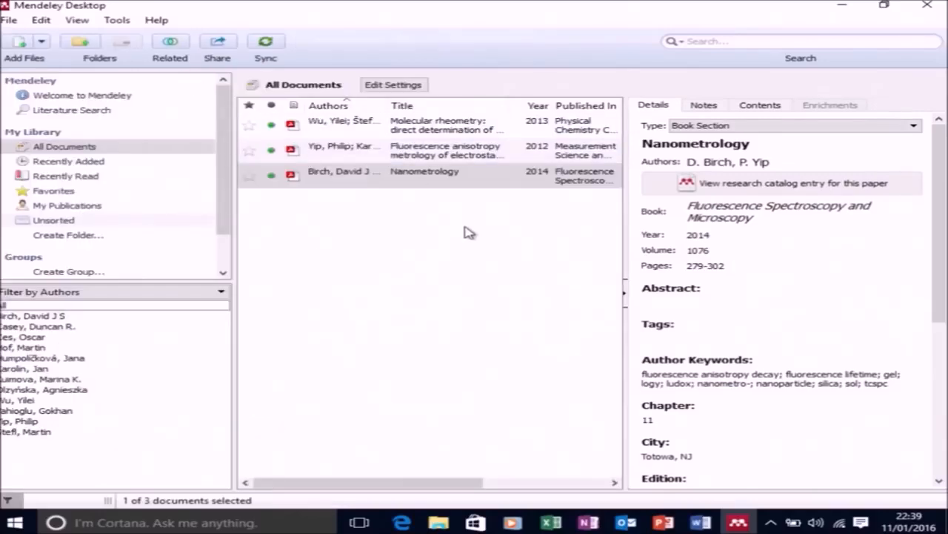
click(484, 152)
click(472, 128)
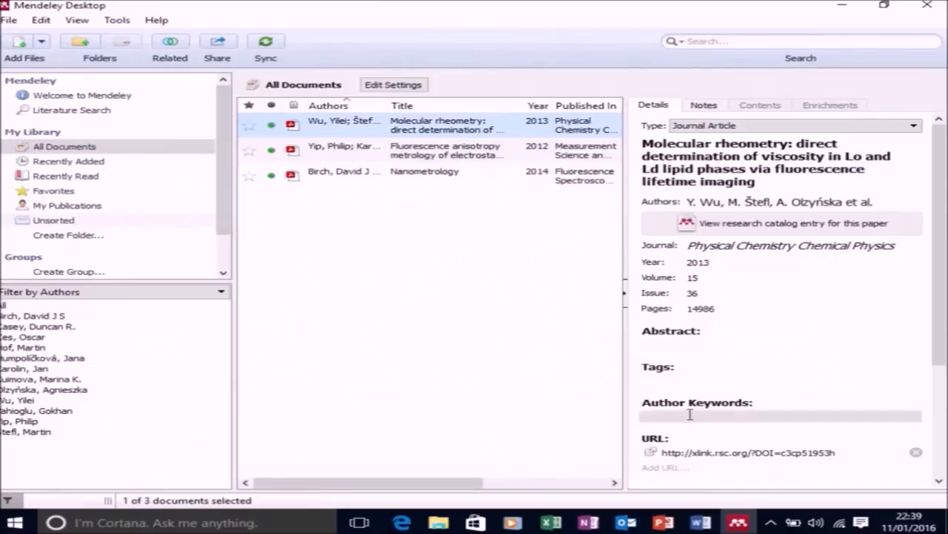
Switch to the blank Word document and enter the text "My paper 1".
click(704, 523)
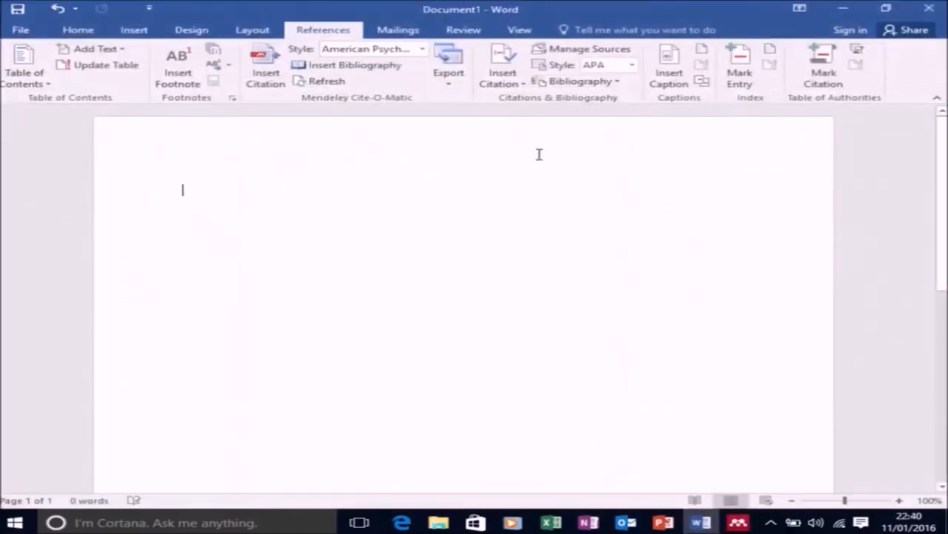
text(My paper 1)
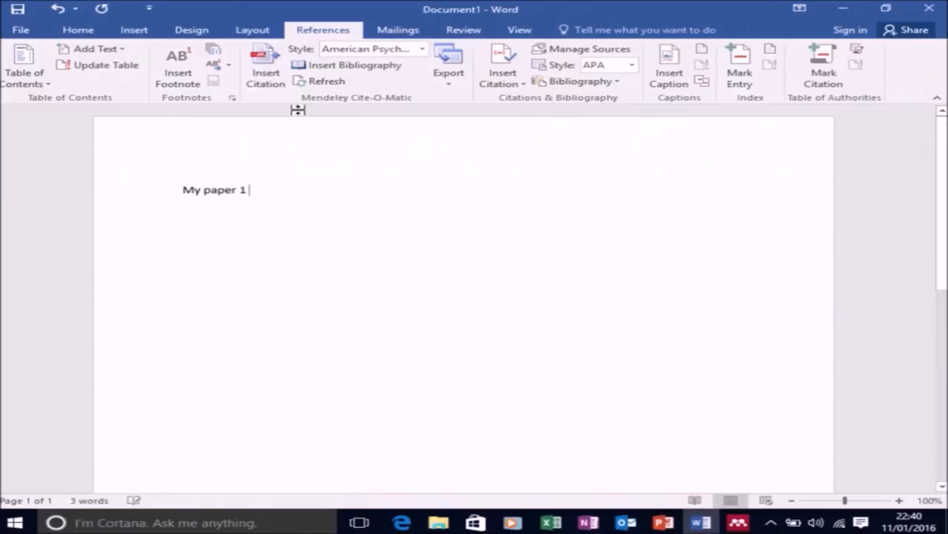
Insert a Mendeley citation after "My paper 1" for the 2013 Molecular rheometry article.
click(274, 78)
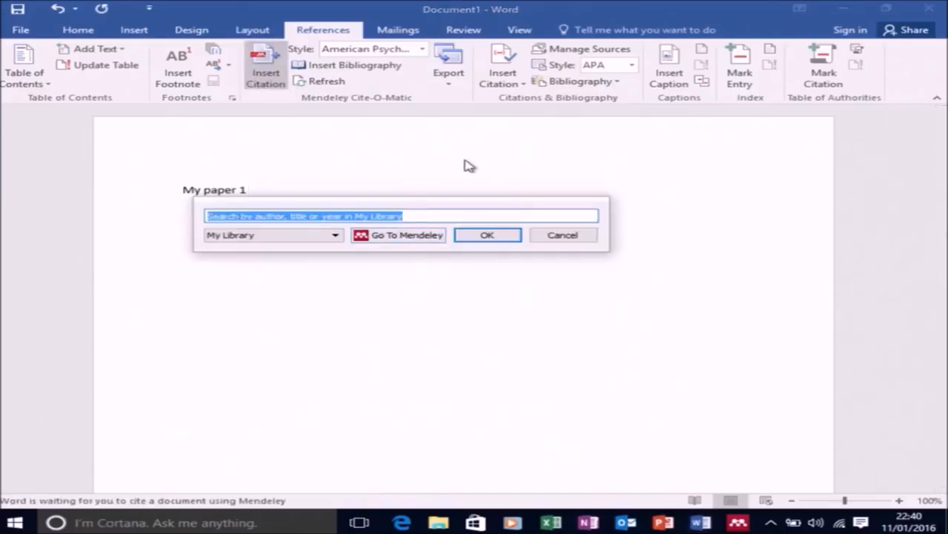
click(422, 235)
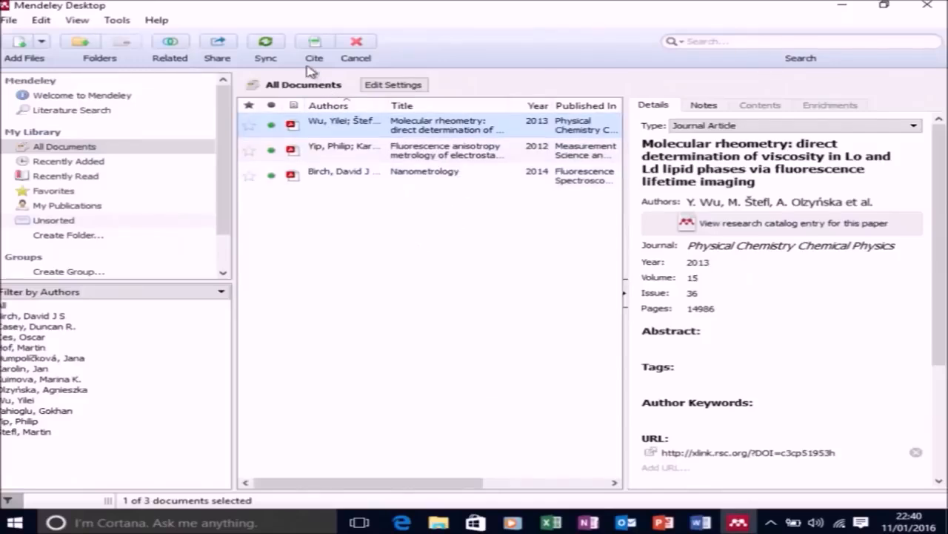
click(315, 43)
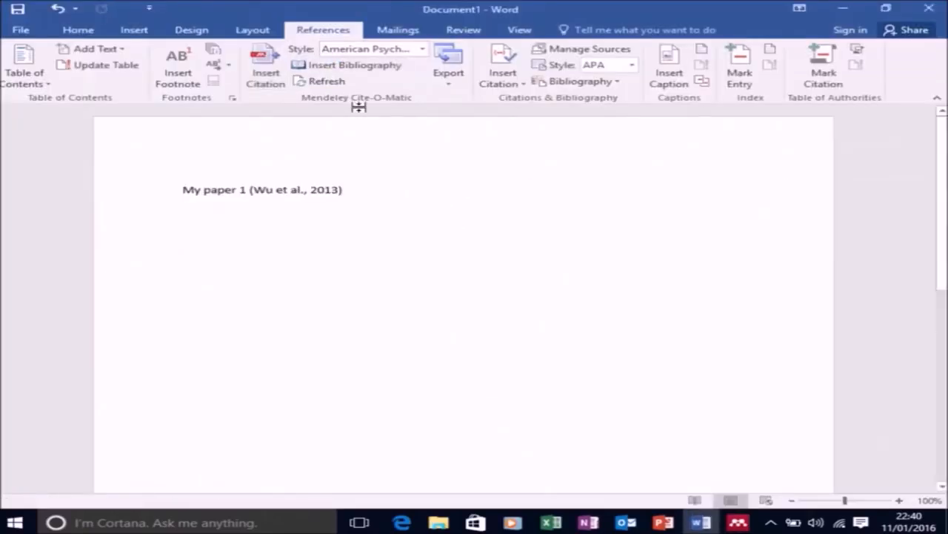
Continue the line with ", my paper 2" and cite the Nanometrology book section from the Mendeley library after it.
text(, m)
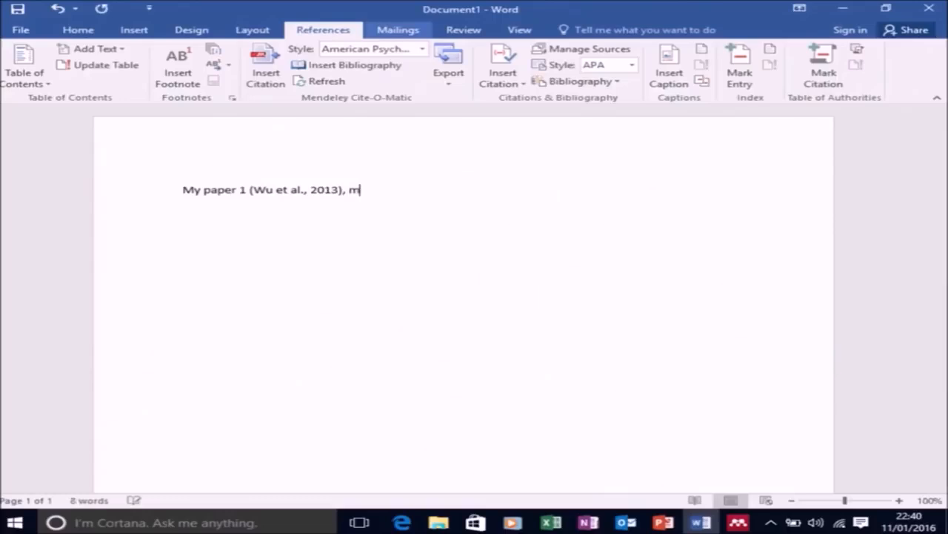
text(y paper 2)
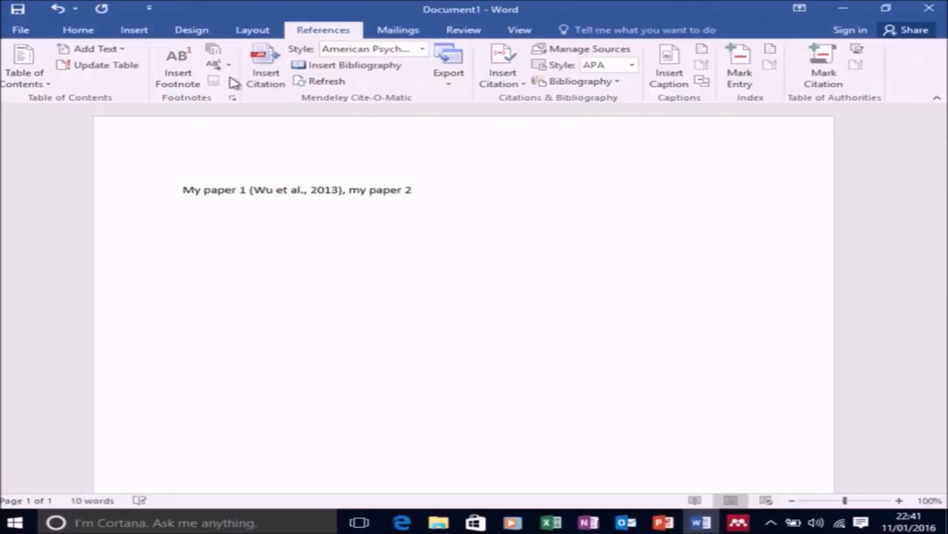
click(262, 68)
click(546, 237)
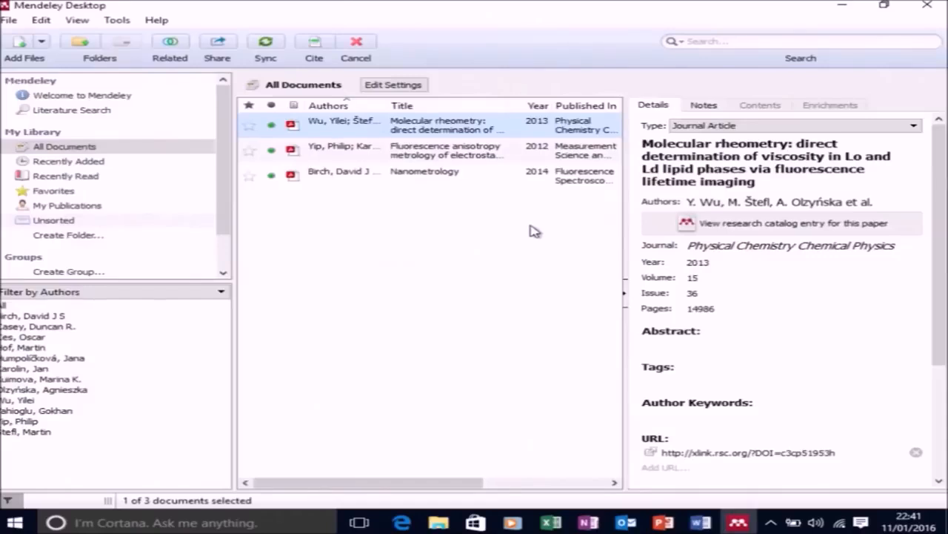
click(509, 179)
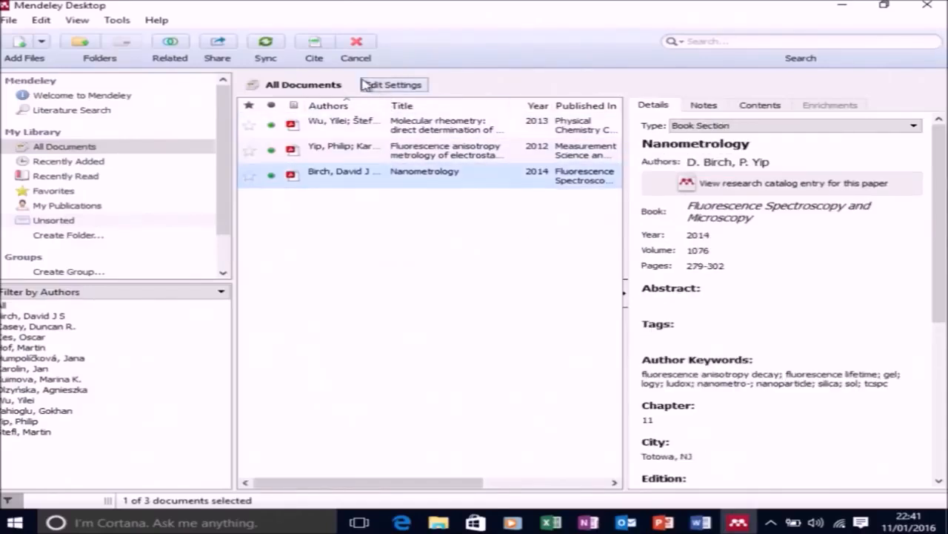
click(315, 46)
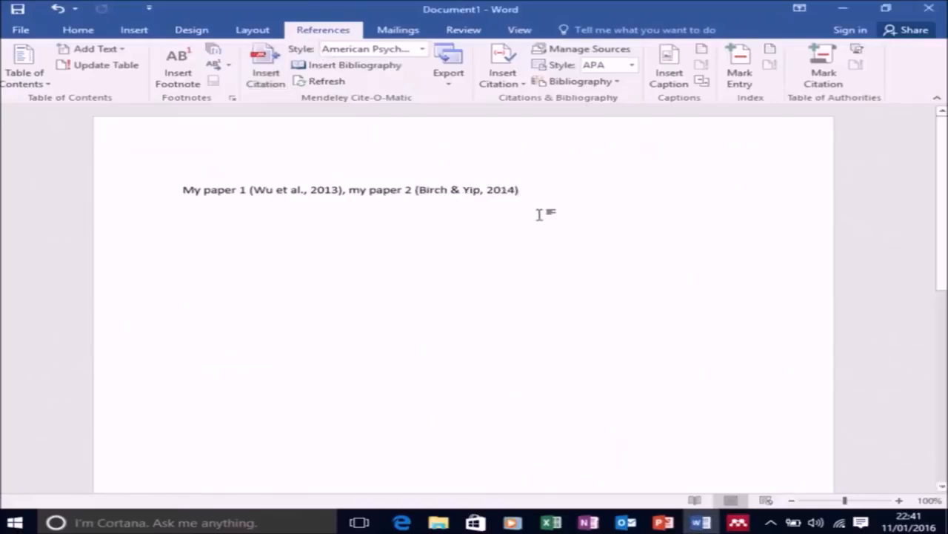
Add the lines "End of Document" and "References" below the text, and insert the Mendeley bibliography under the References line.
key(Return)
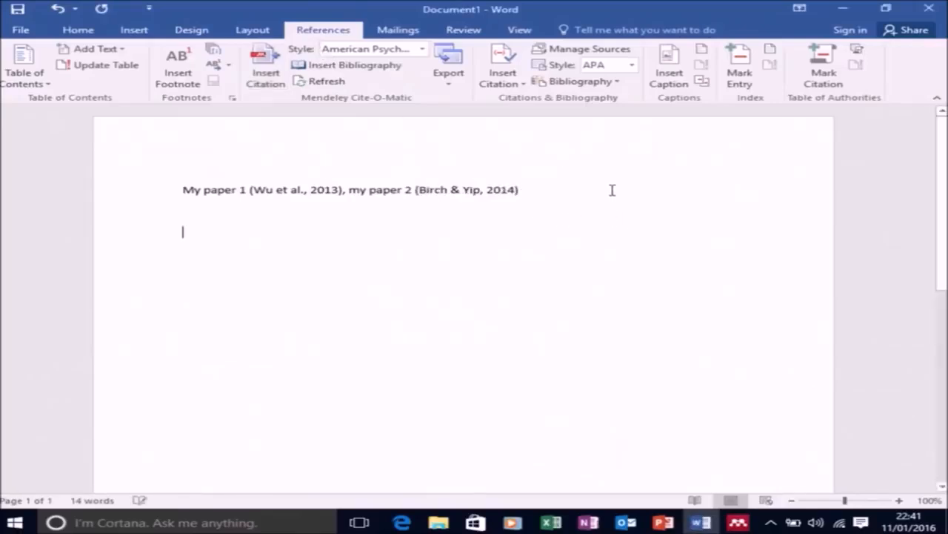
text(En)
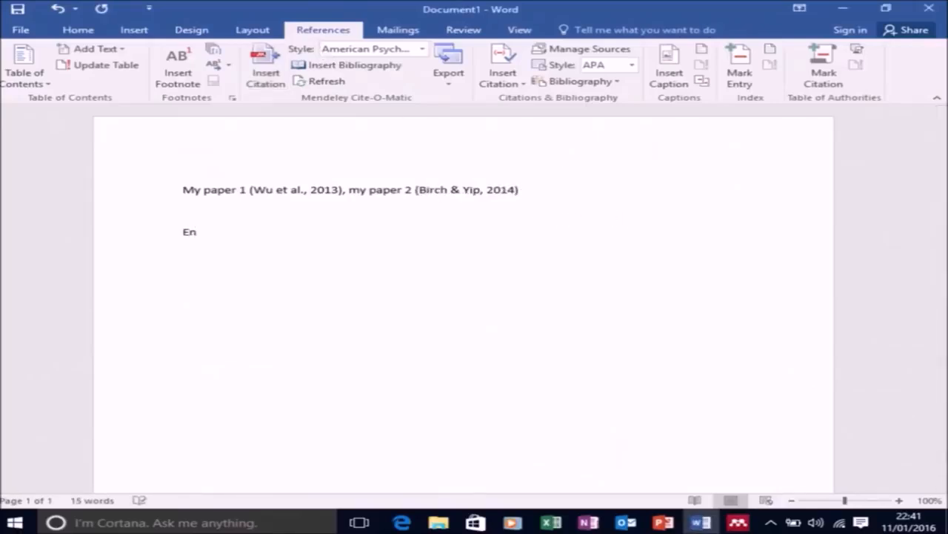
text(d of Document)
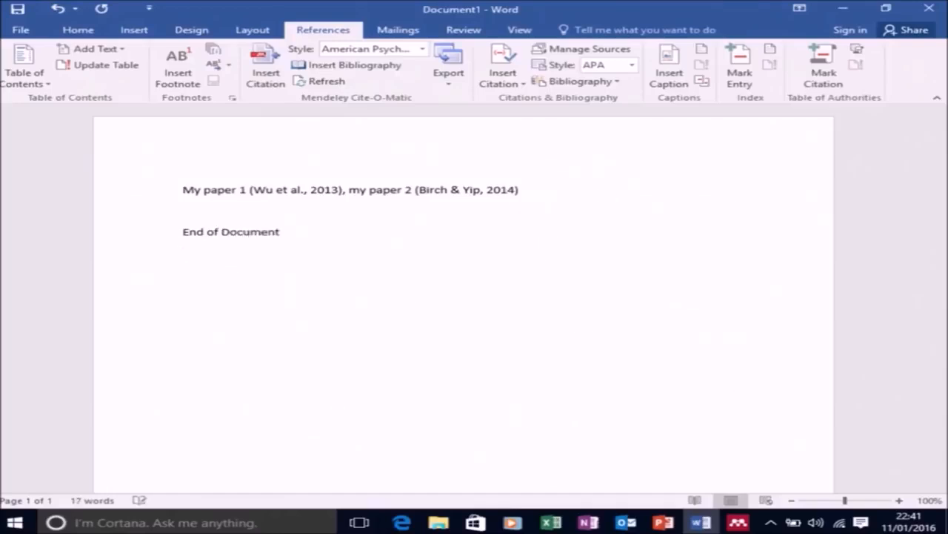
text(  References)
key(Return)
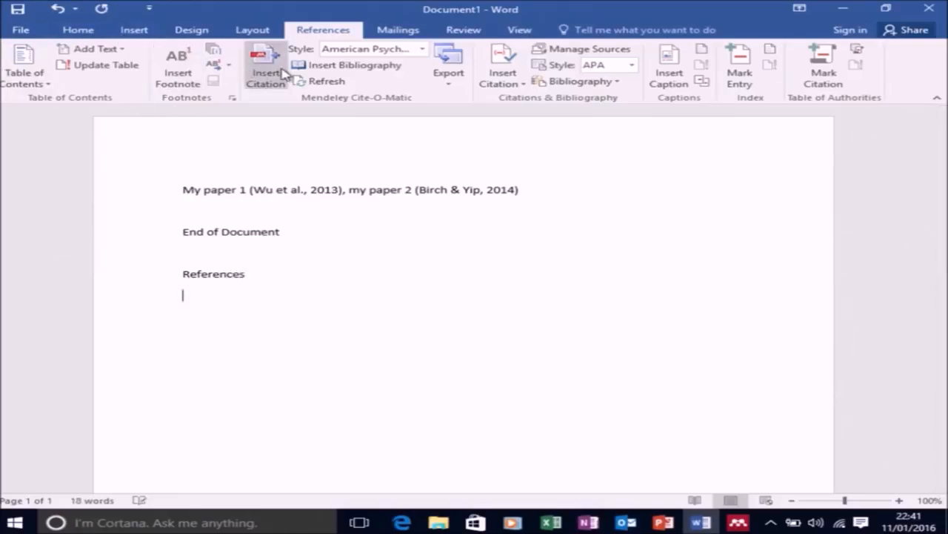
click(305, 66)
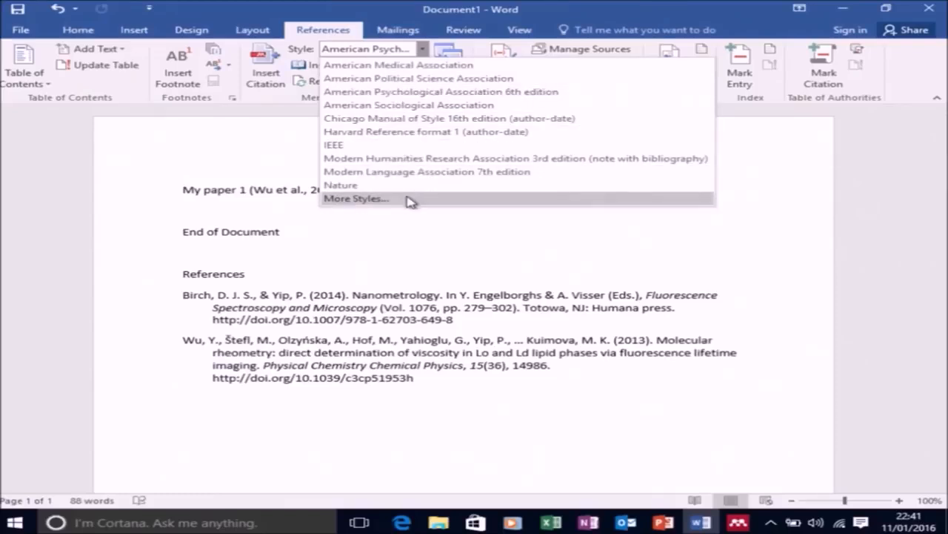
Search Mendeley's additional citation styles for "institute of physics" and install Institute of Physics (numeric).
click(409, 199)
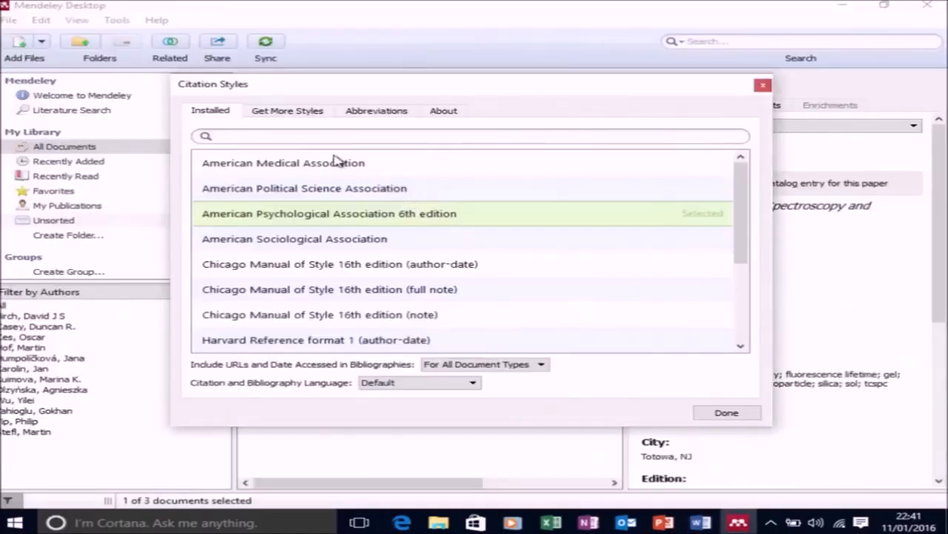
click(295, 112)
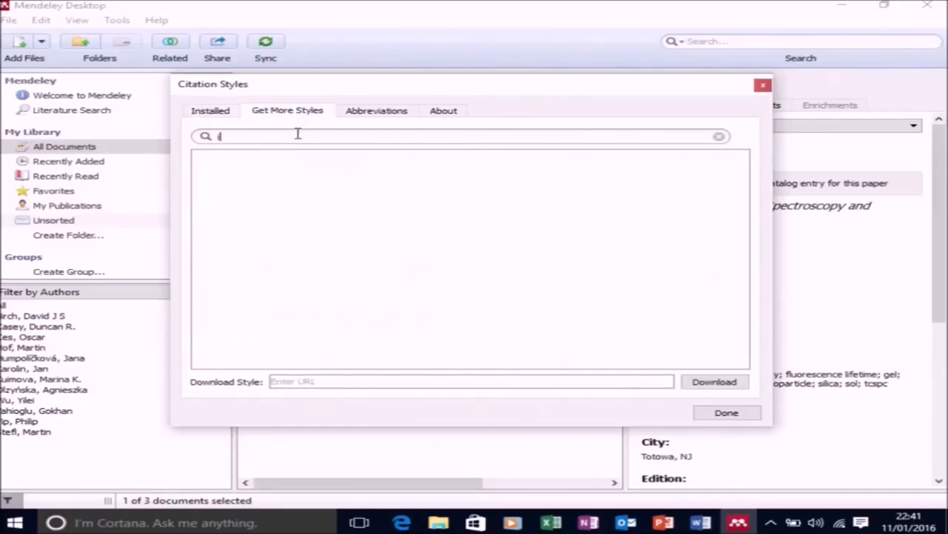
click(297, 133)
text(institu)
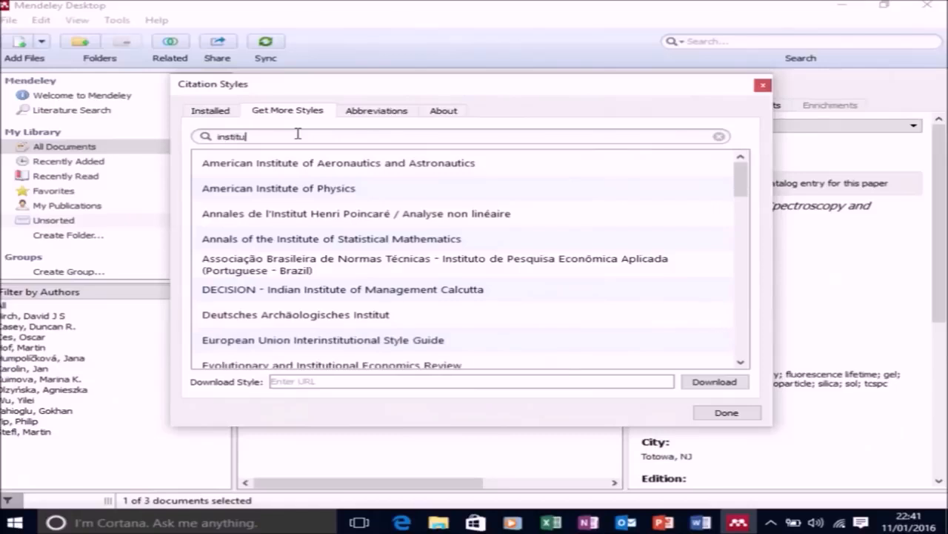
text(te of physics)
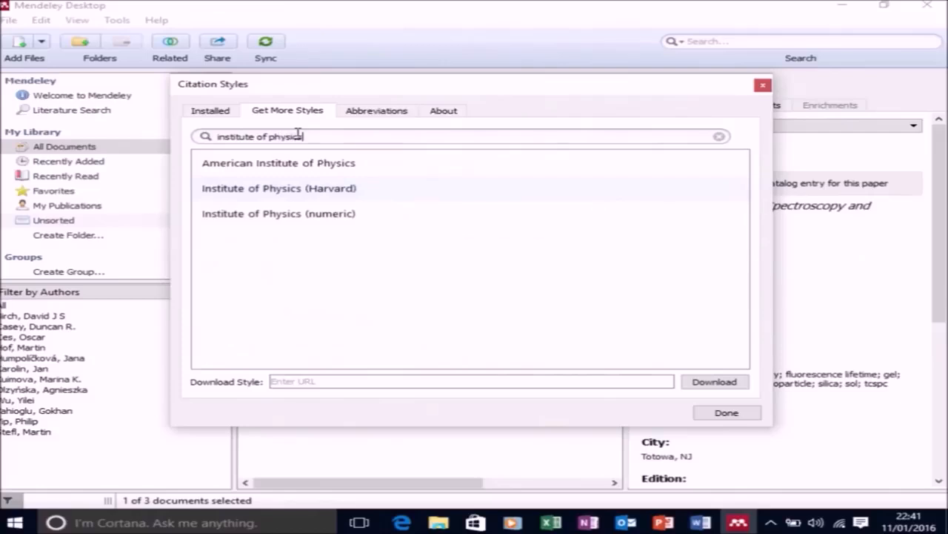
click(321, 220)
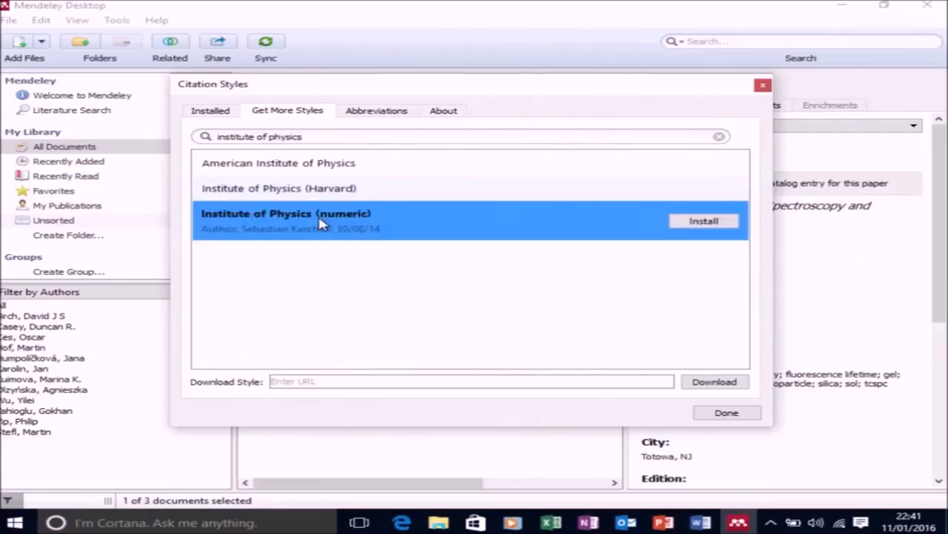
click(684, 222)
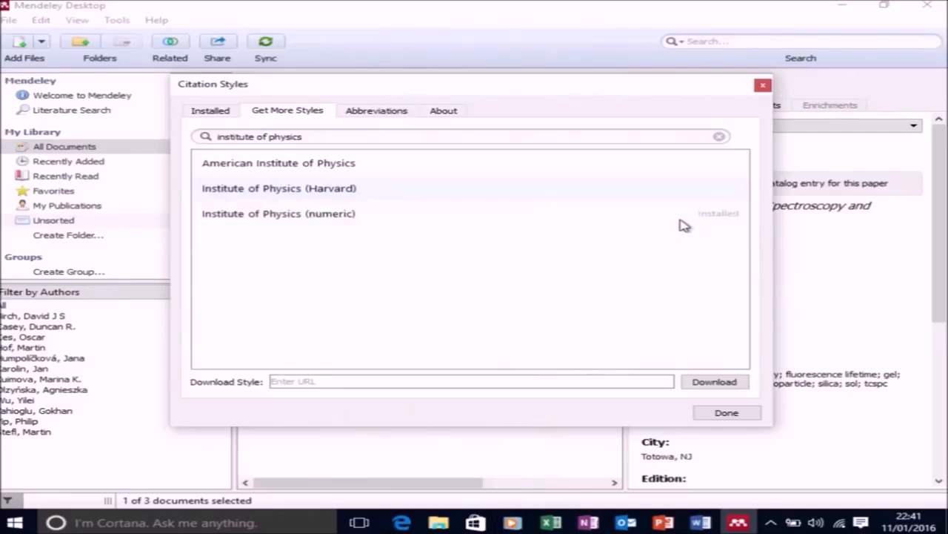
click(745, 412)
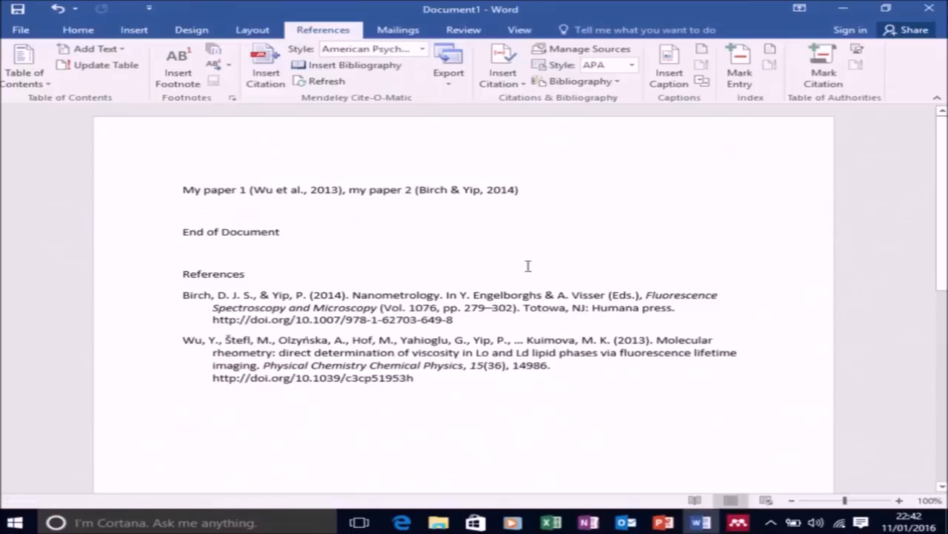
Apply the installed Institute of Physics (numeric) style to the document's citations and bibliography.
click(422, 49)
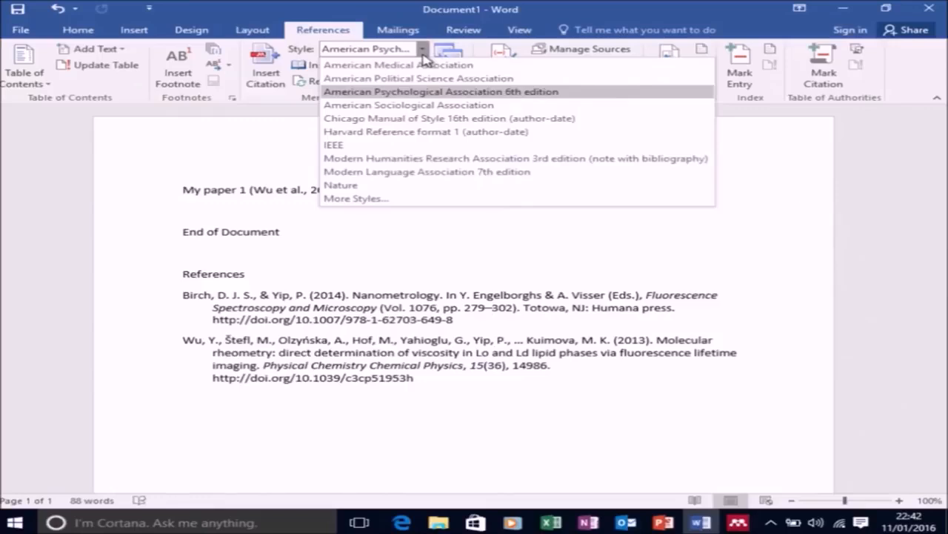
click(394, 200)
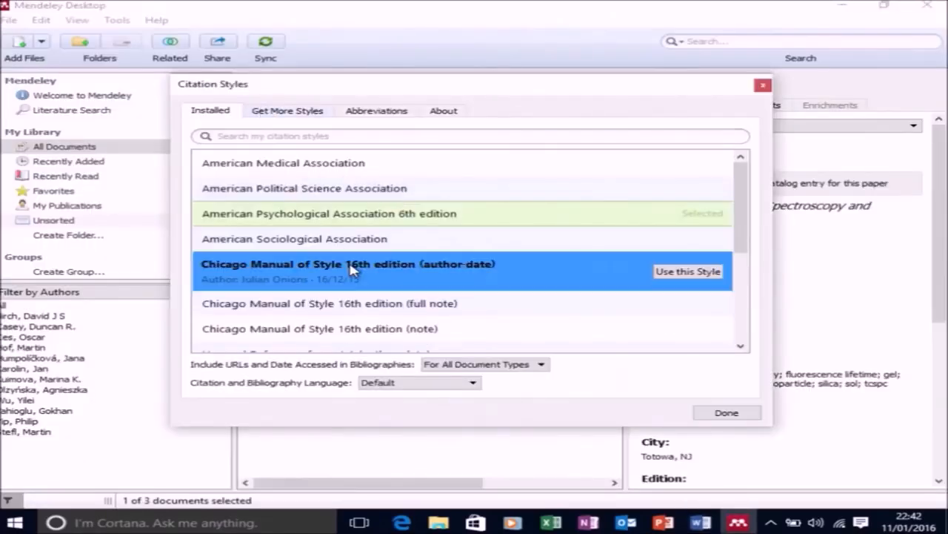
scroll(348, 259, down, 3)
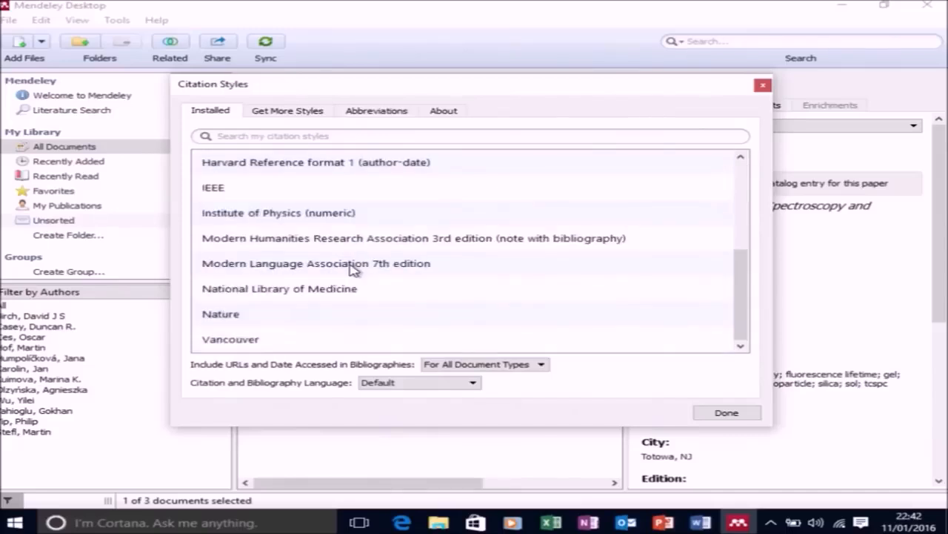
click(344, 215)
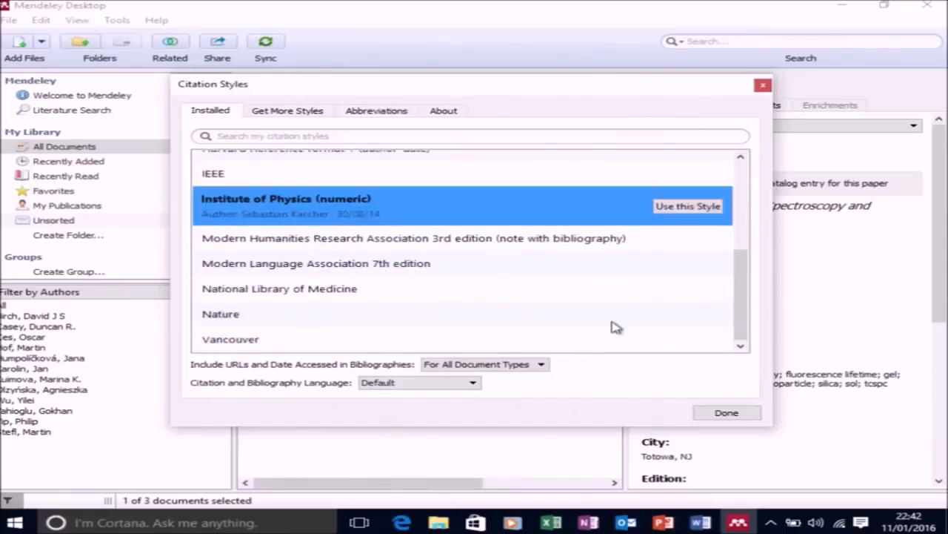
click(661, 212)
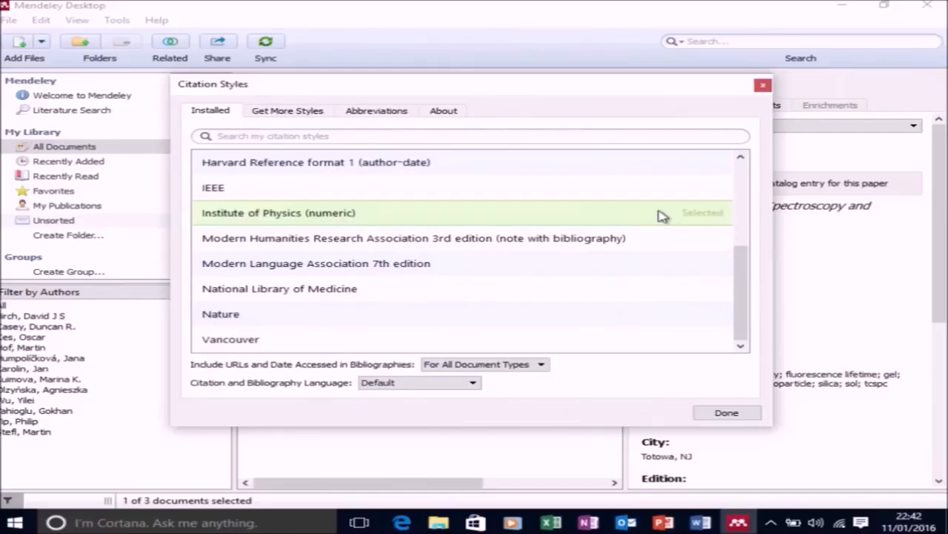
click(721, 414)
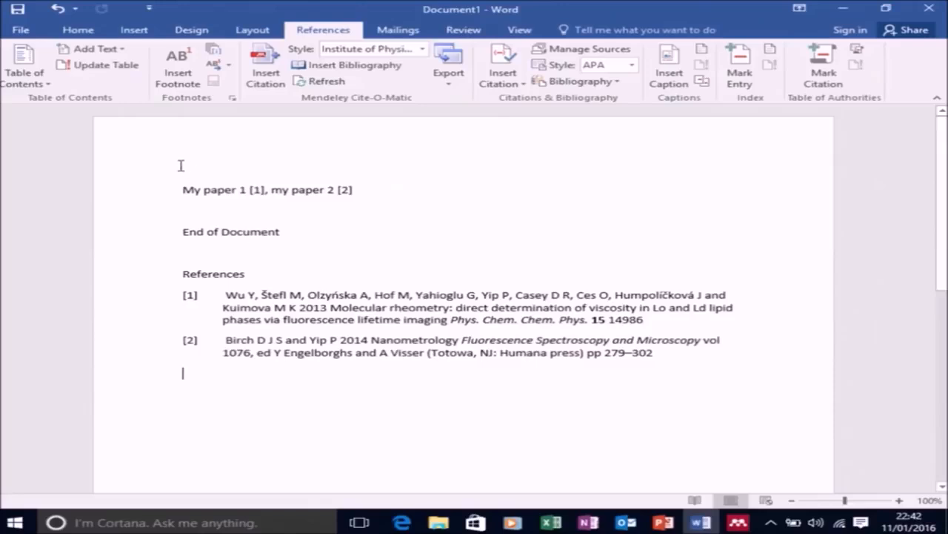
Insert the text "Oh dear I forgot a reference at the start of my paper" before "My paper 1".
click(181, 189)
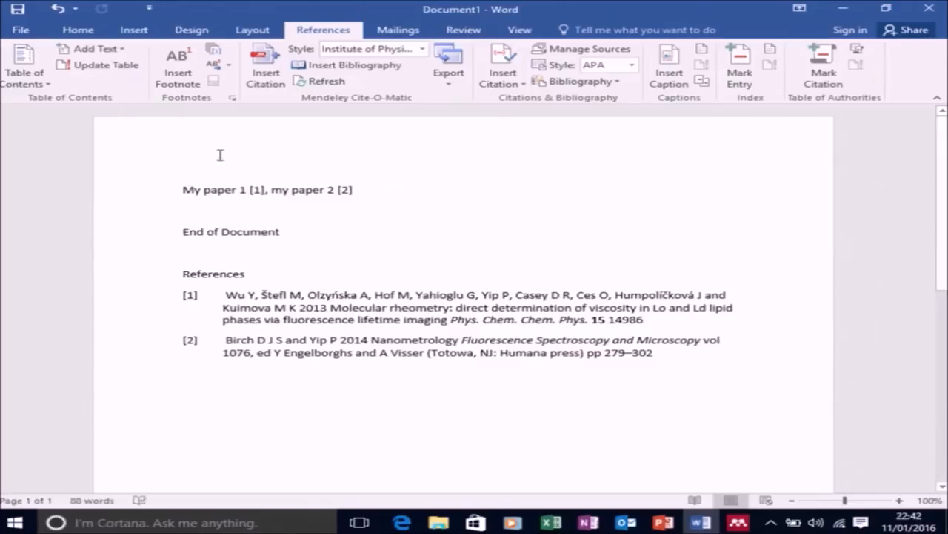
text(Oh dea)
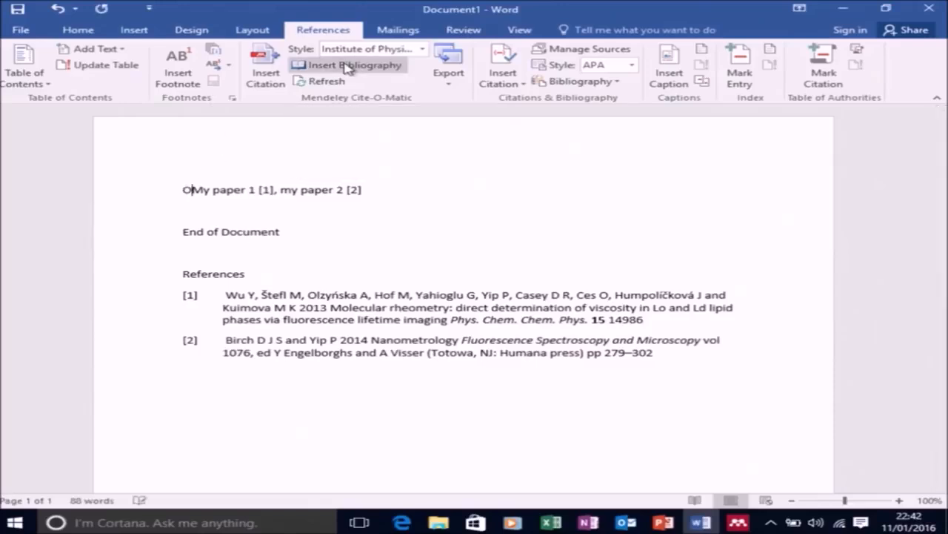
text(r I forgot)
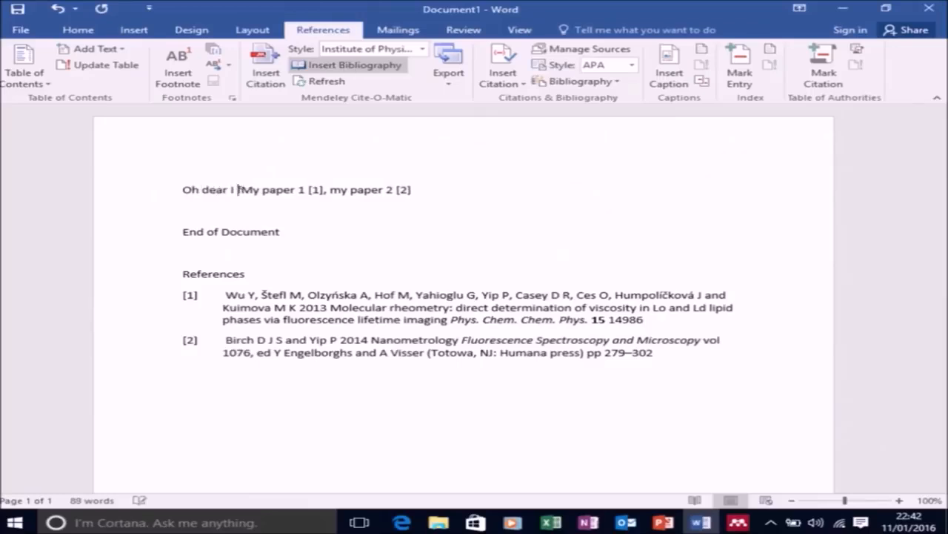
text( a referenc)
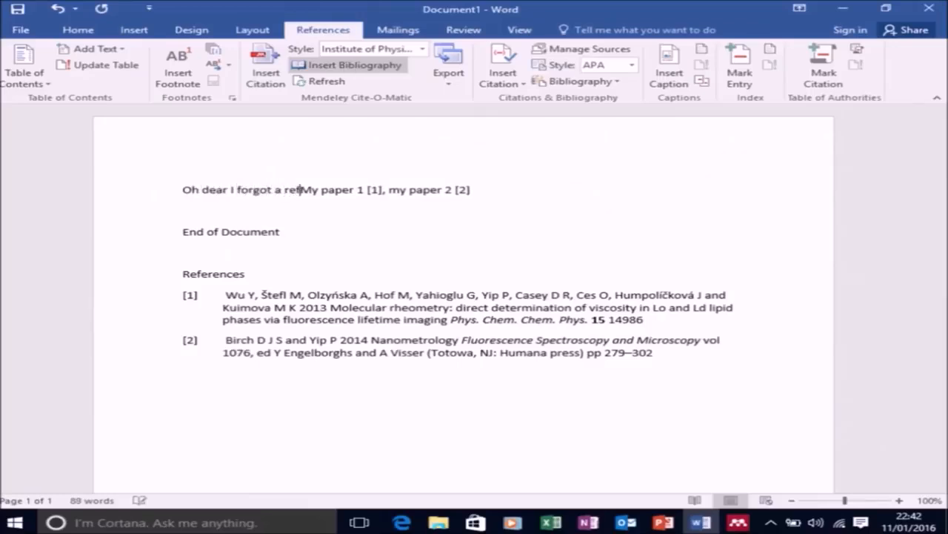
text(e at the star)
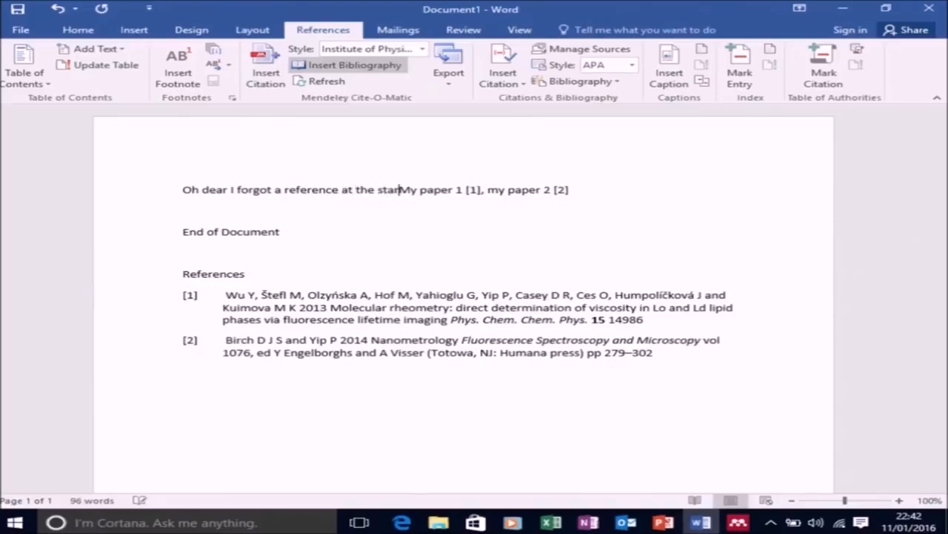
text(t of my paper)
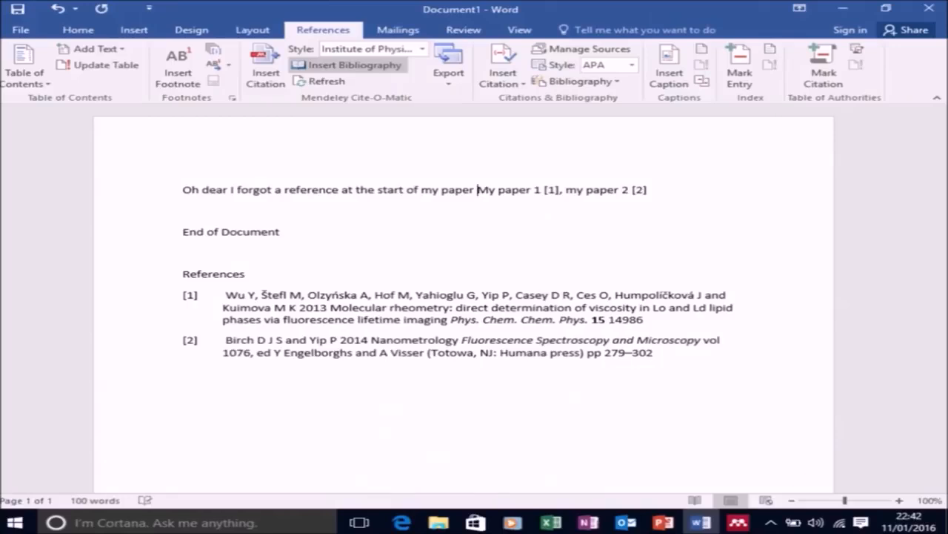
Cite the 2012 Fluorescence anisotropy metrology article from the Mendeley library after the newly added opening text.
click(265, 71)
click(599, 235)
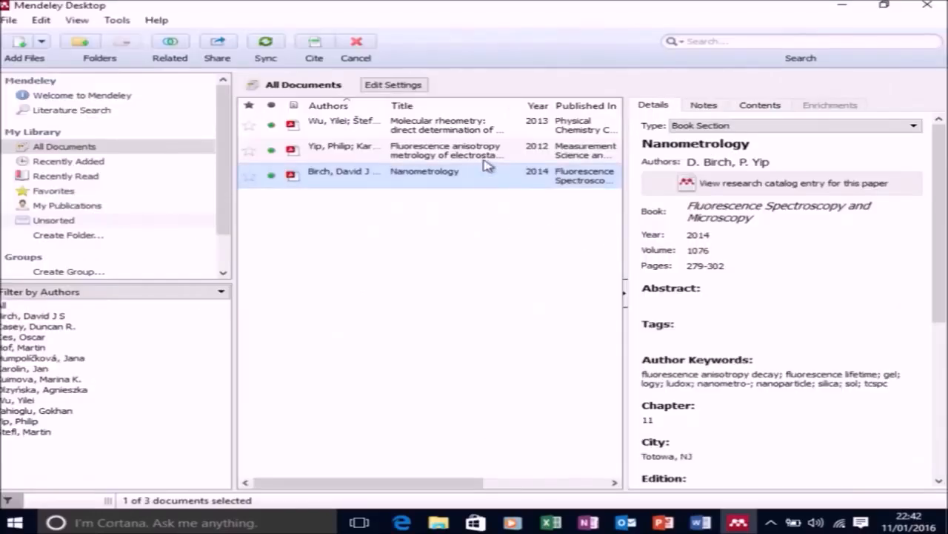
click(483, 151)
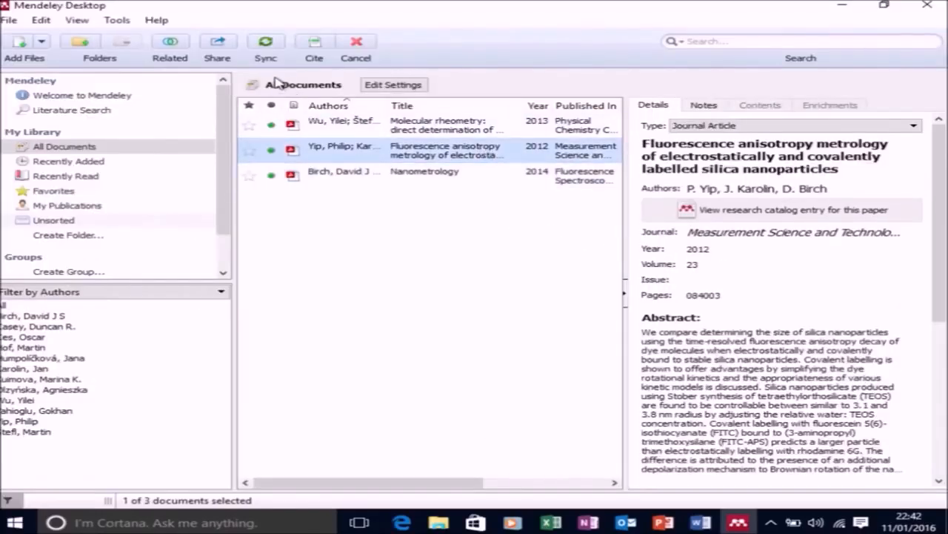
click(314, 44)
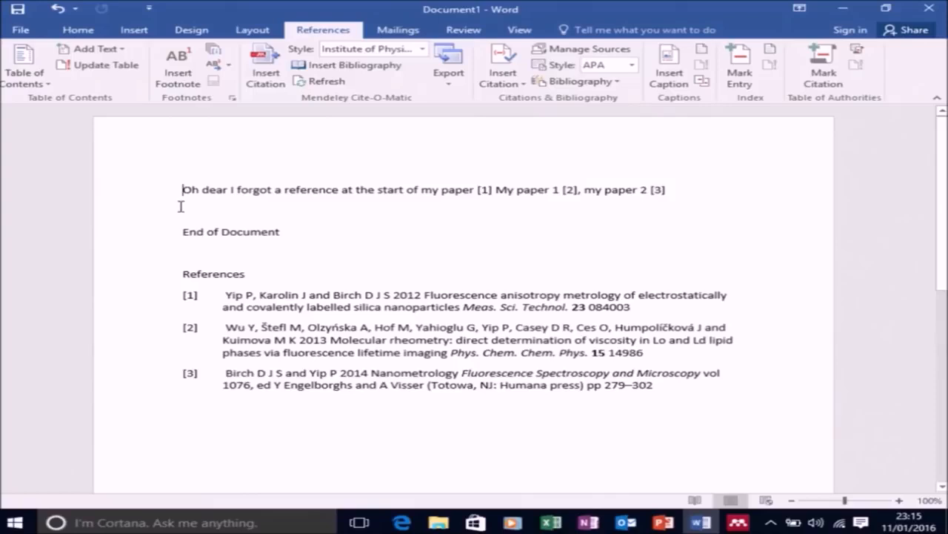
Search Mendeley's additional citation styles for "harvard" and install Harvard - Imperial College London.
click(424, 49)
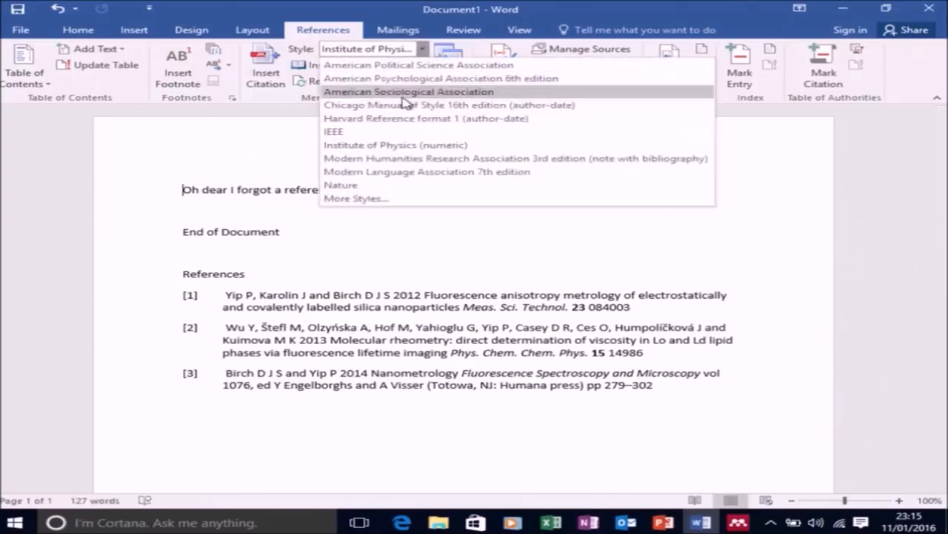
click(372, 198)
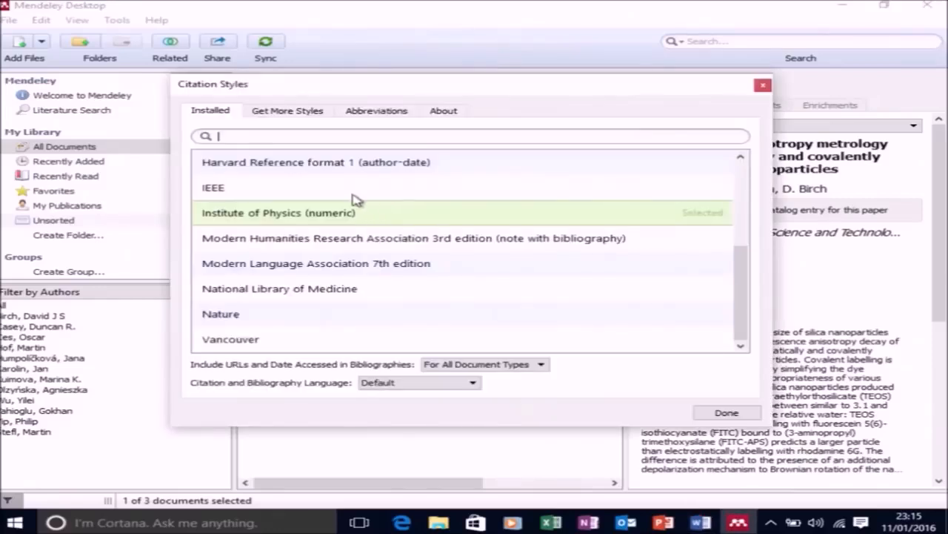
click(314, 138)
click(303, 118)
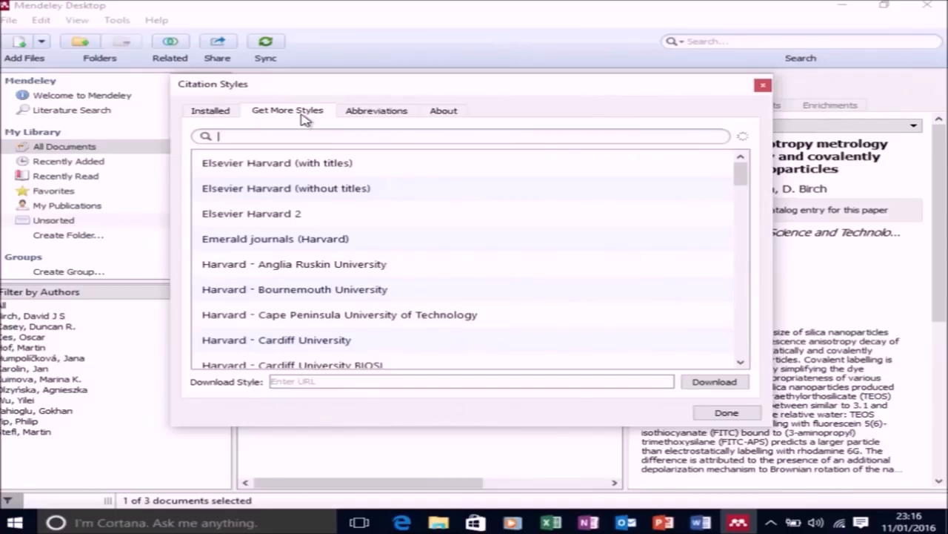
text(harvard)
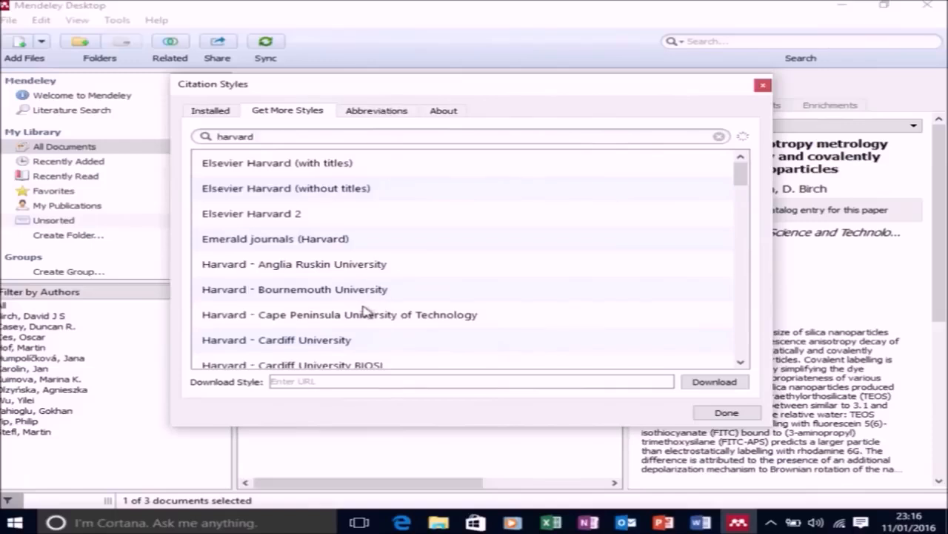
scroll(363, 310, down, 4)
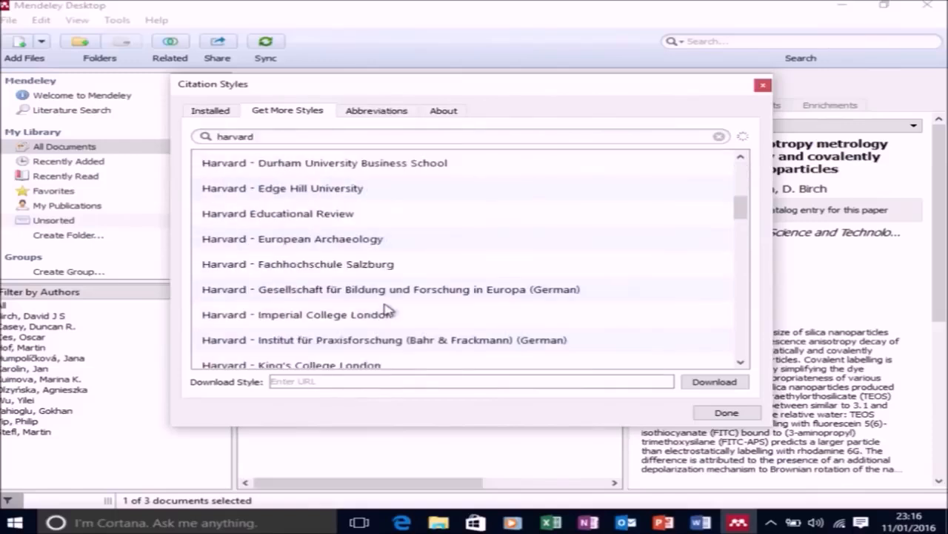
scroll(385, 310, down, 2)
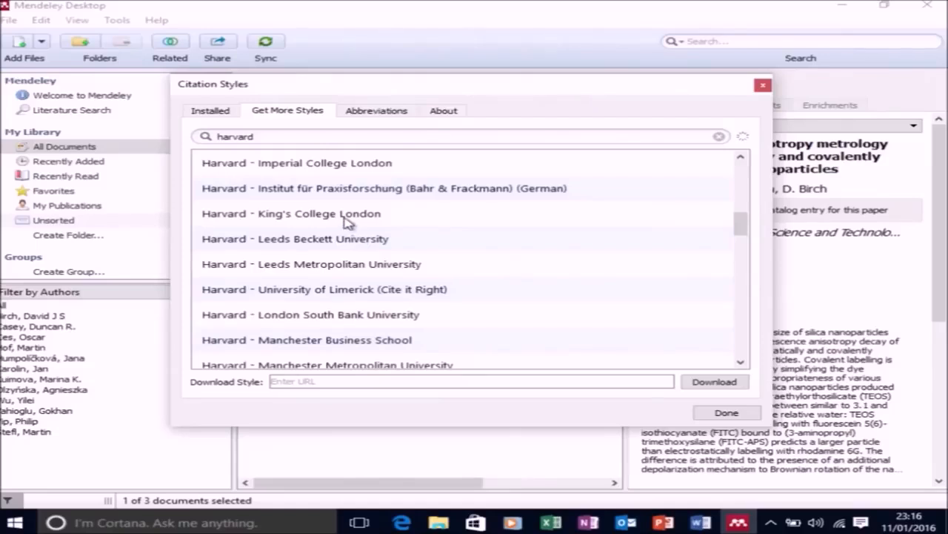
click(378, 164)
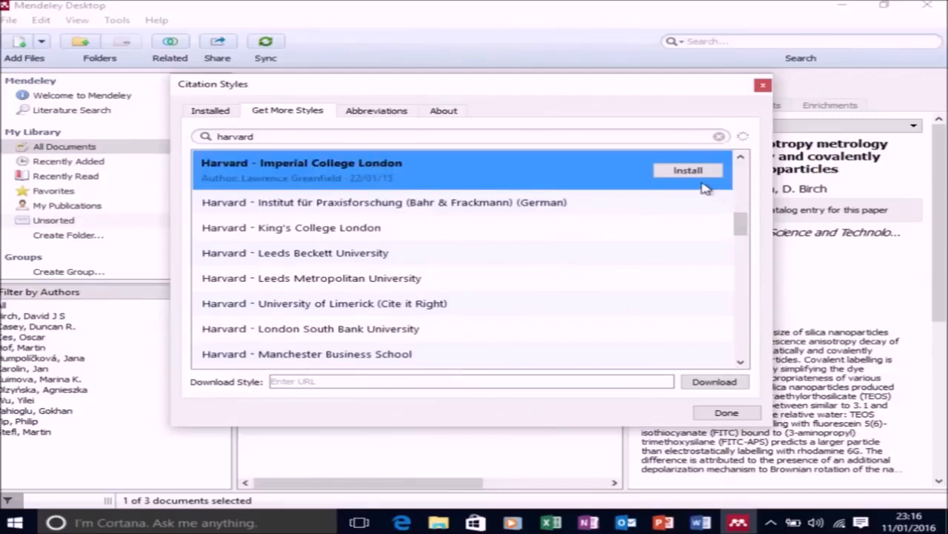
click(694, 171)
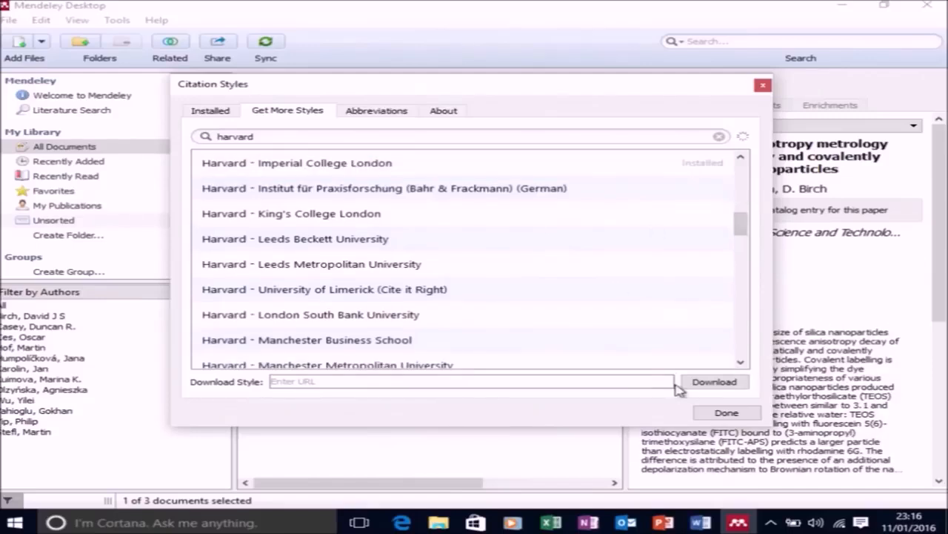
click(726, 412)
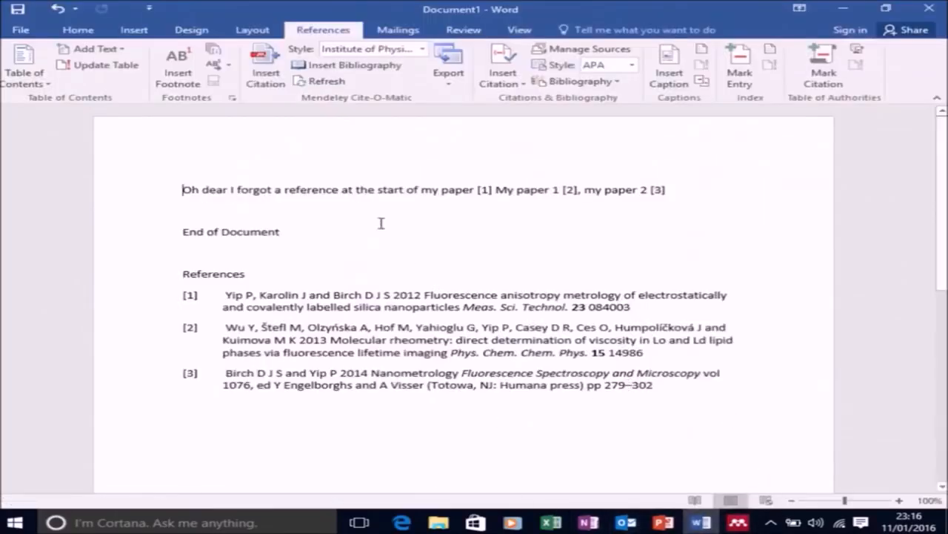
Apply the installed Harvard - Imperial College London style to the Word document's citations and bibliography.
click(422, 49)
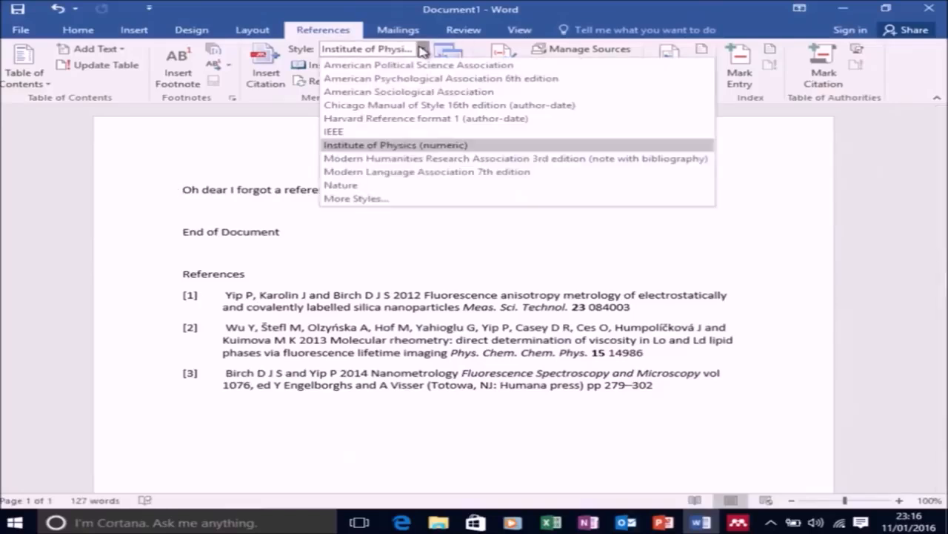
click(390, 199)
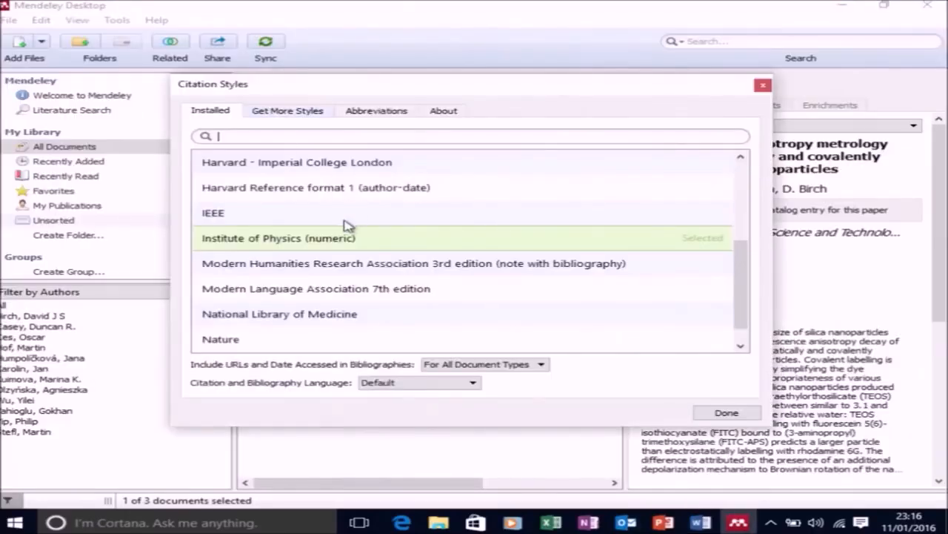
scroll(359, 227, up, 1)
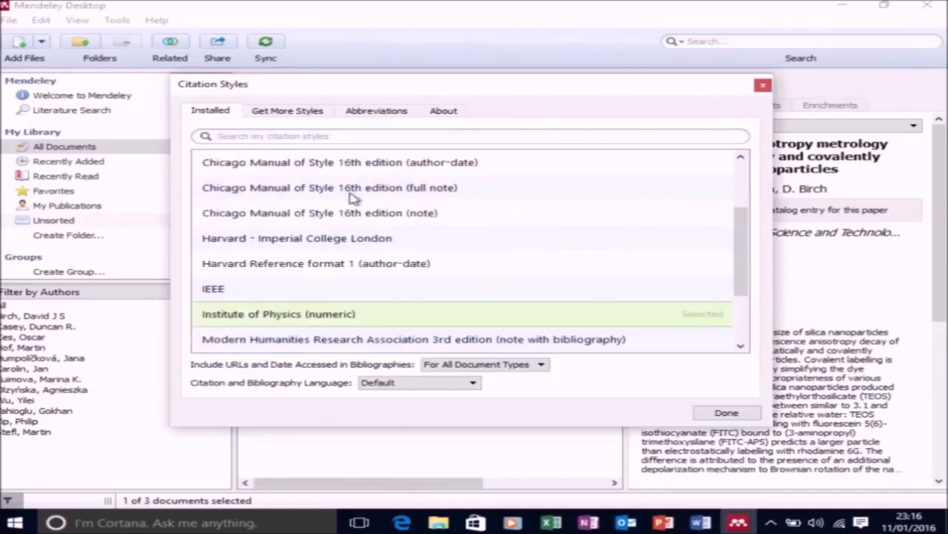
click(331, 243)
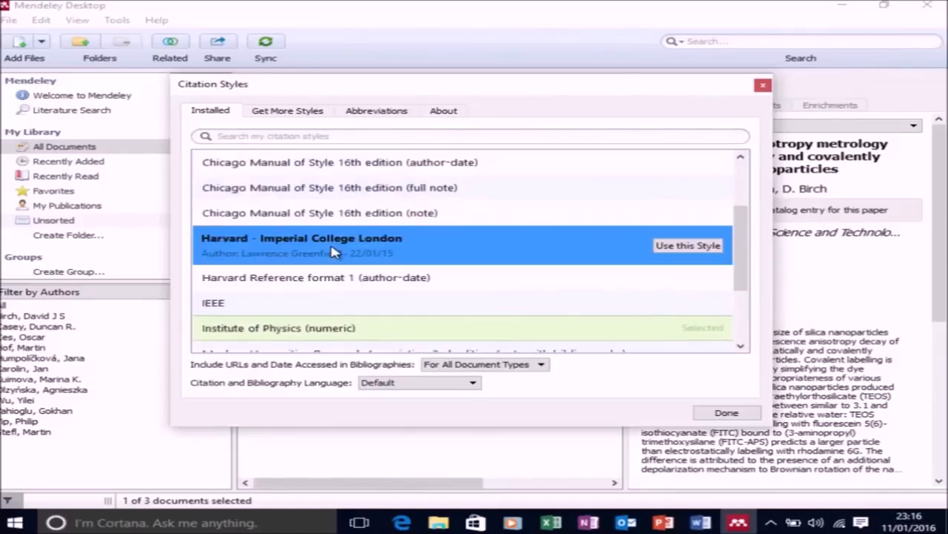
click(674, 247)
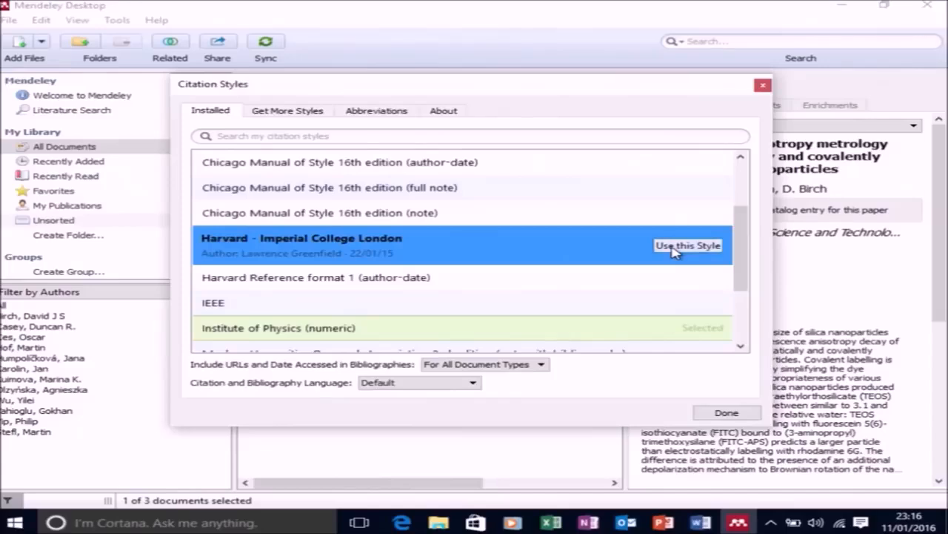
click(725, 413)
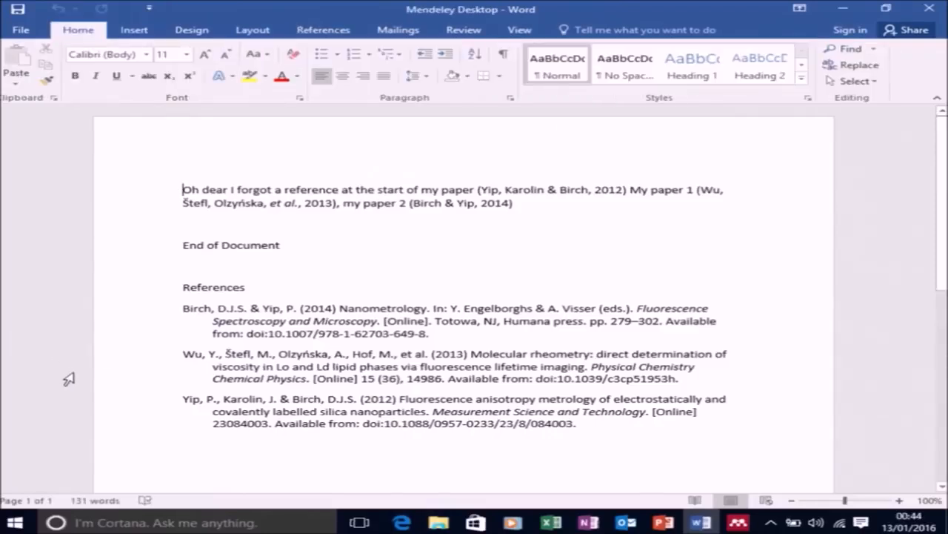
Switch to Mendeley Desktop and start a new library entry to fill in manually.
click(754, 520)
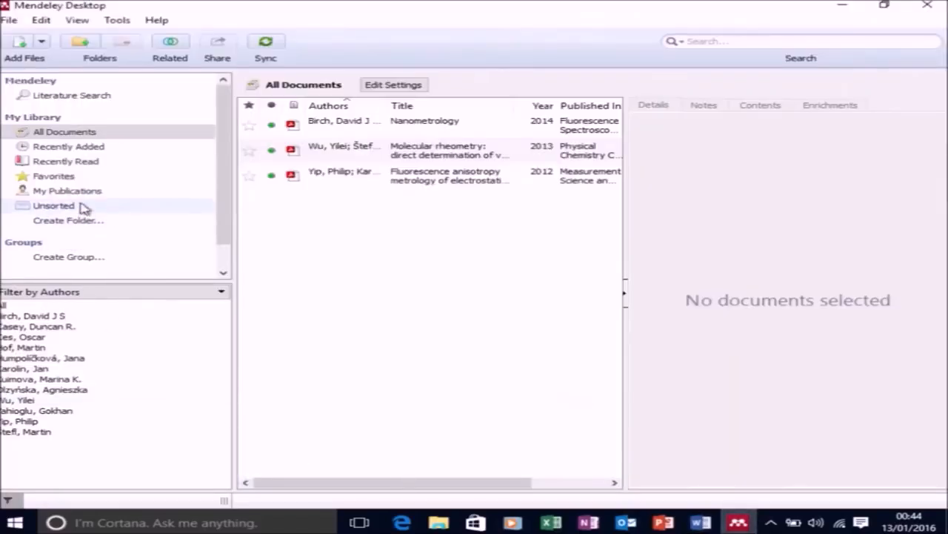
click(42, 43)
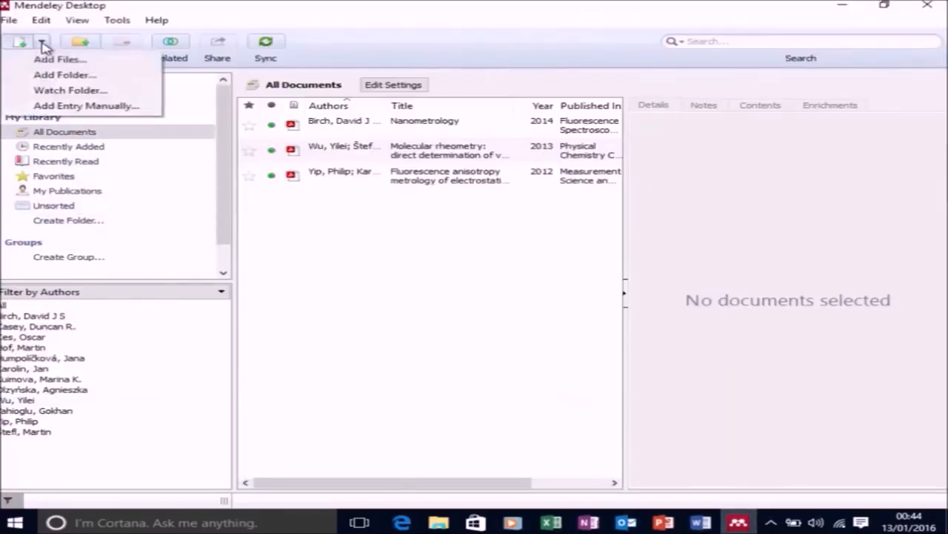
click(65, 106)
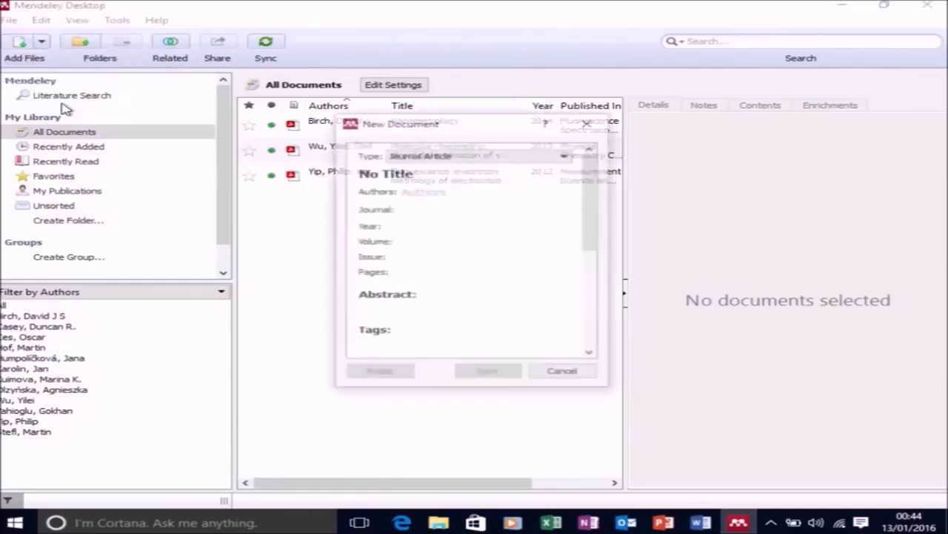
Title the new journal article "Nanoparticle Metrology of Silica Colloids and Super-Resolution studies using the ADOTA Fluorophore".
click(470, 186)
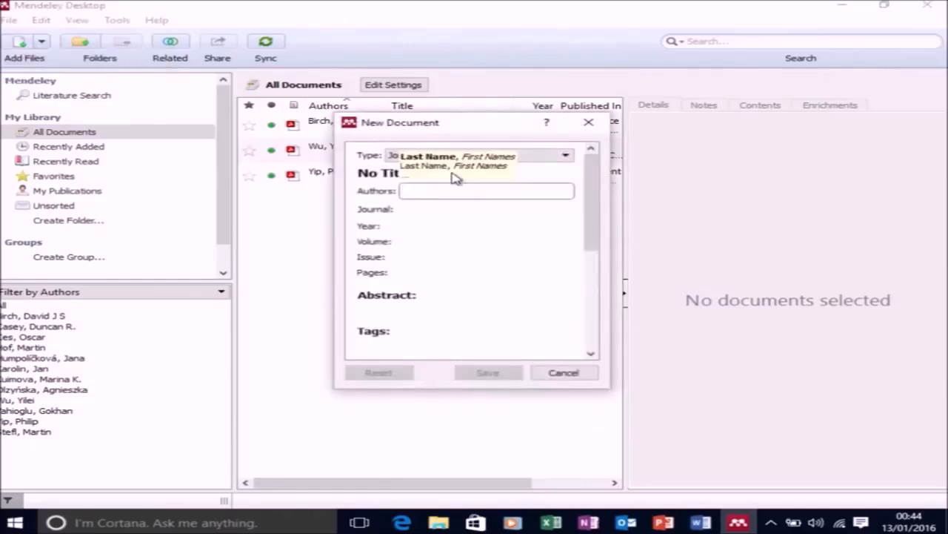
click(396, 174)
drag(413, 173, 327, 168)
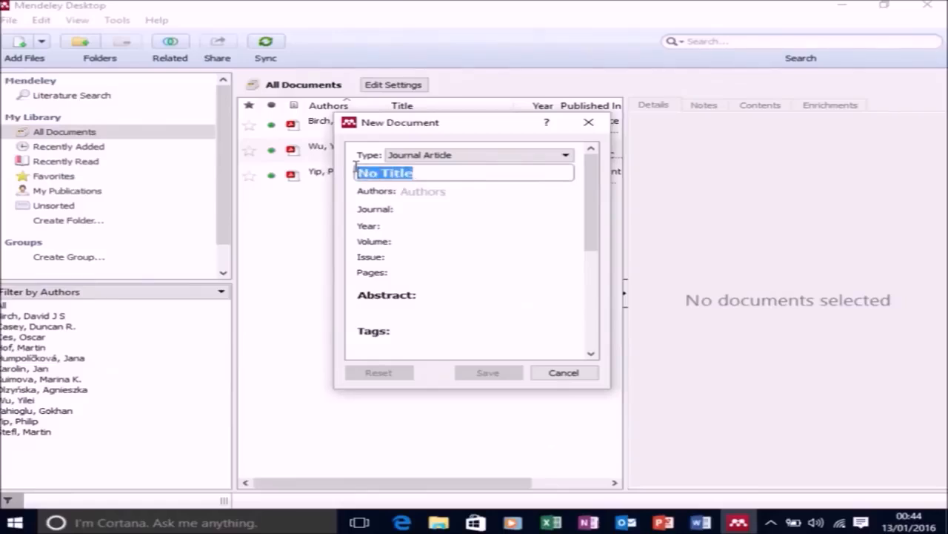
text(Nanoparticle Metrology)
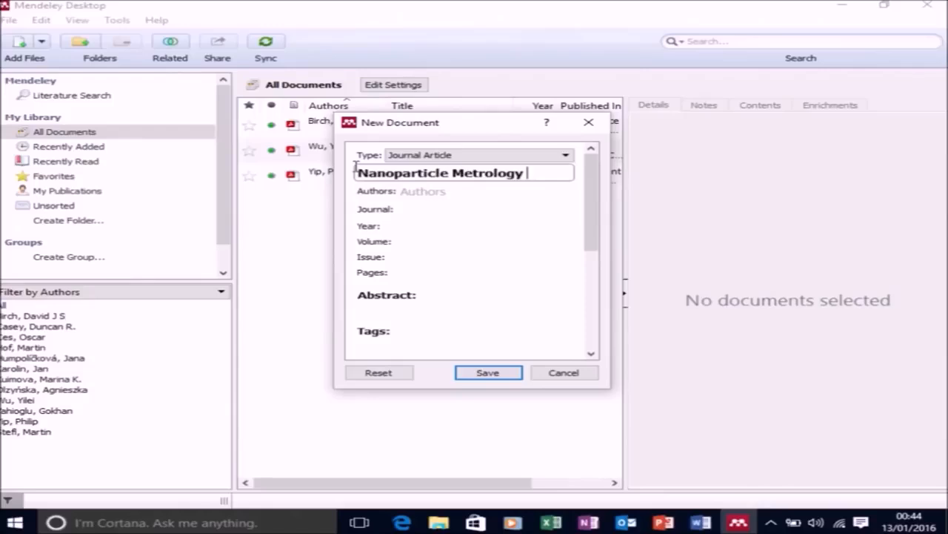
text( of Silica C)
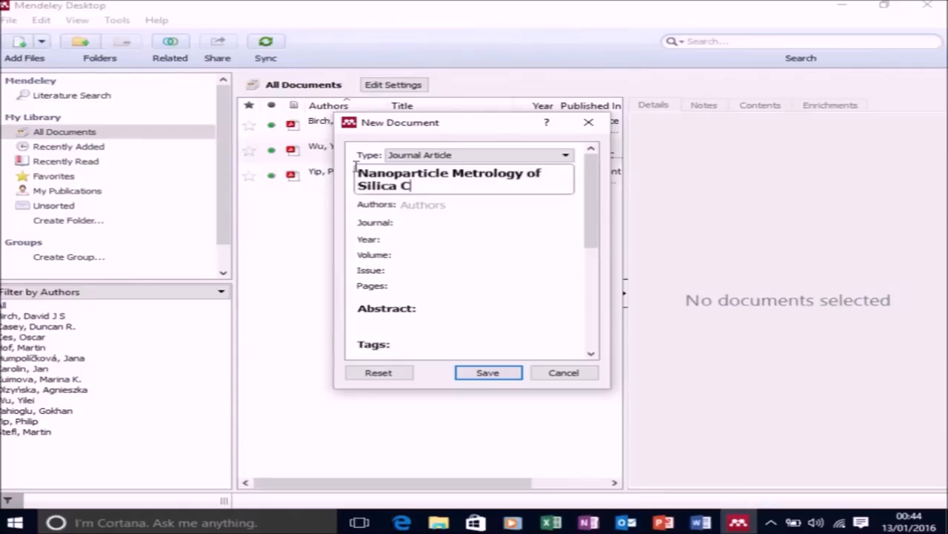
text(olloids and Super-Resolution)
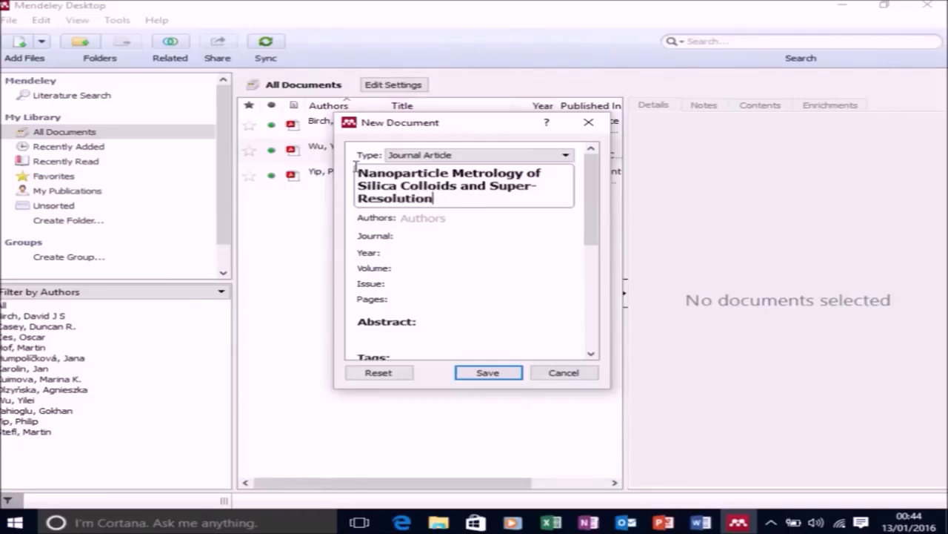
text( studies using the ADOTA)
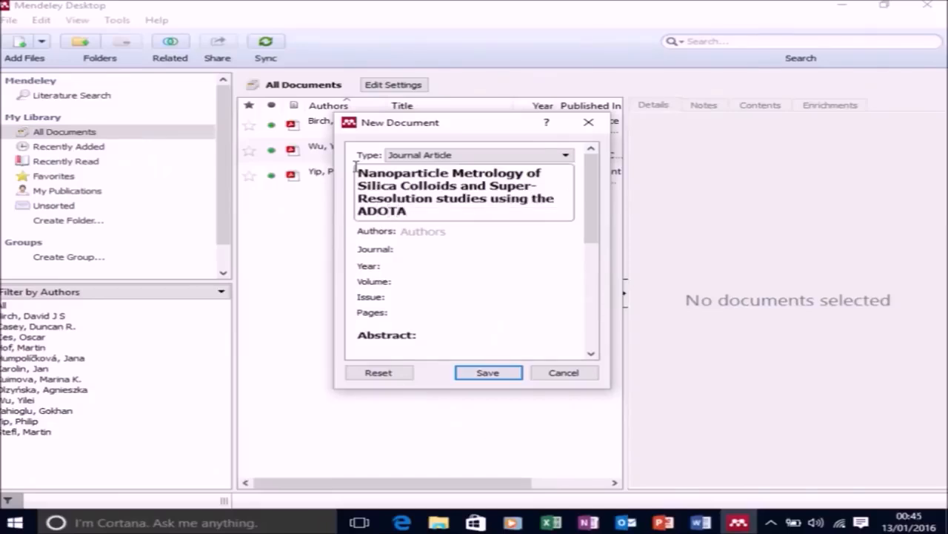
text(luorophore)
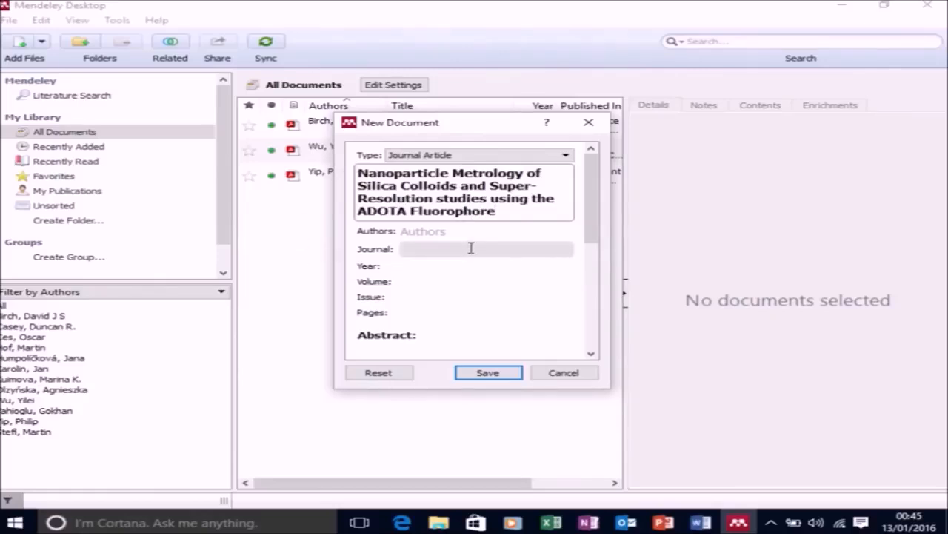
Enter the paper's first three authors as surname and initial, one author per line.
click(455, 231)
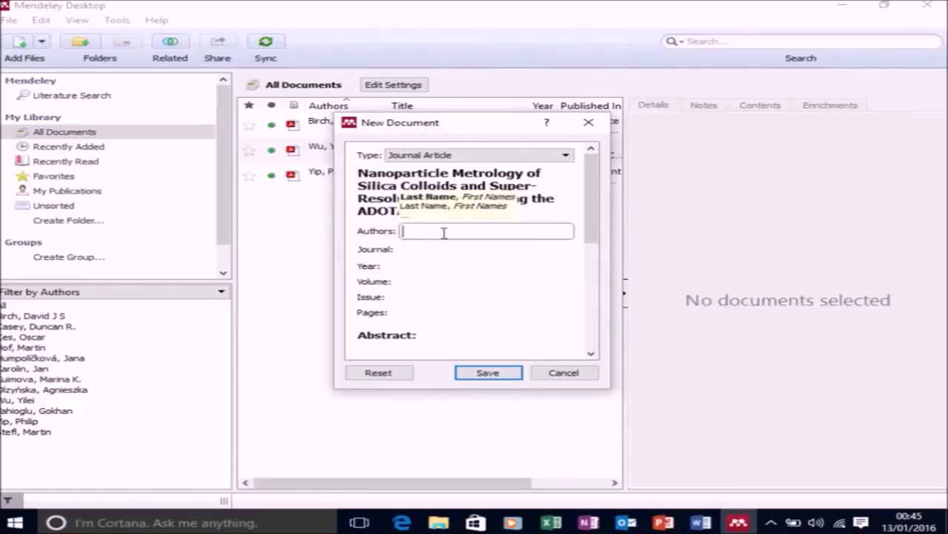
text(Stewart, H)
key(Return)
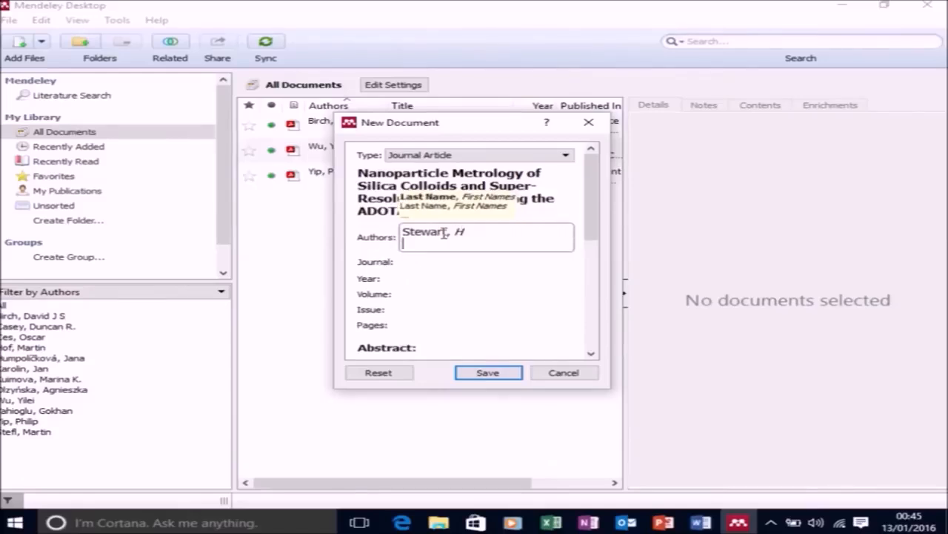
text(Yip, P)
key(Return)
text(Rosen)
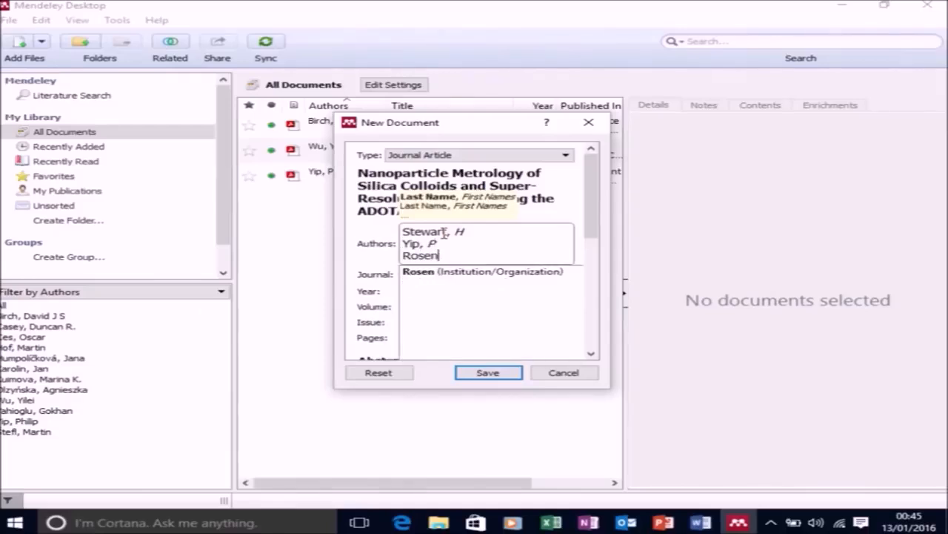
text(ber)
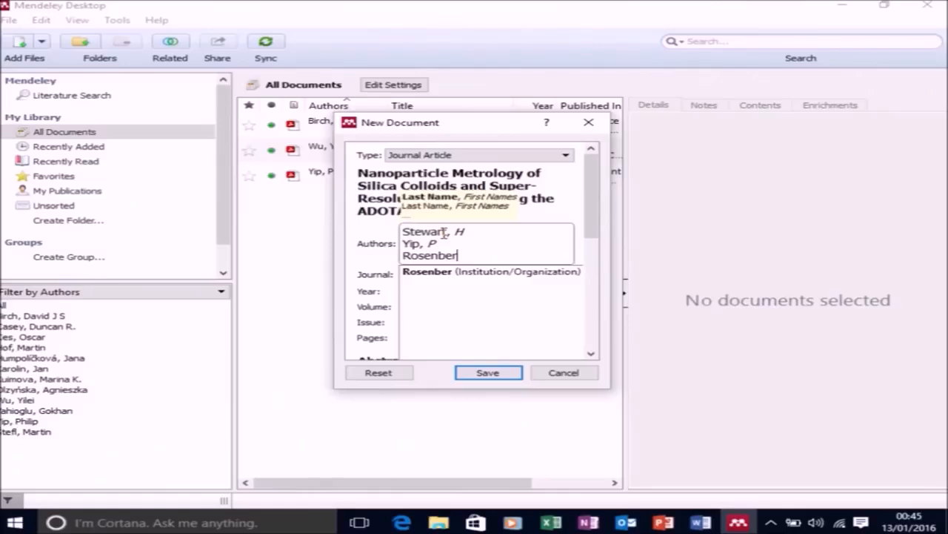
text(g, M)
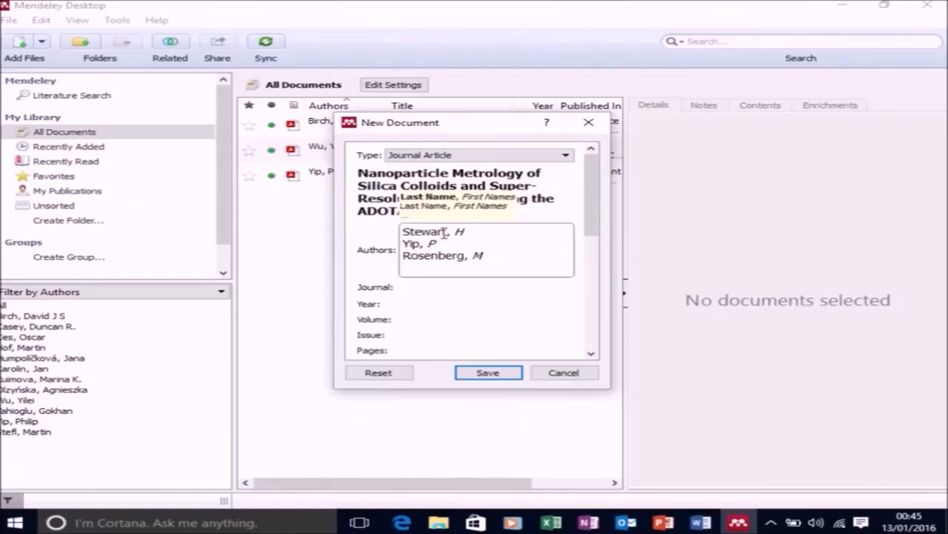
key(Return)
Add the remaining four authors as surname and initials on separate lines, completing the paper's author list.
text(Sorensen)
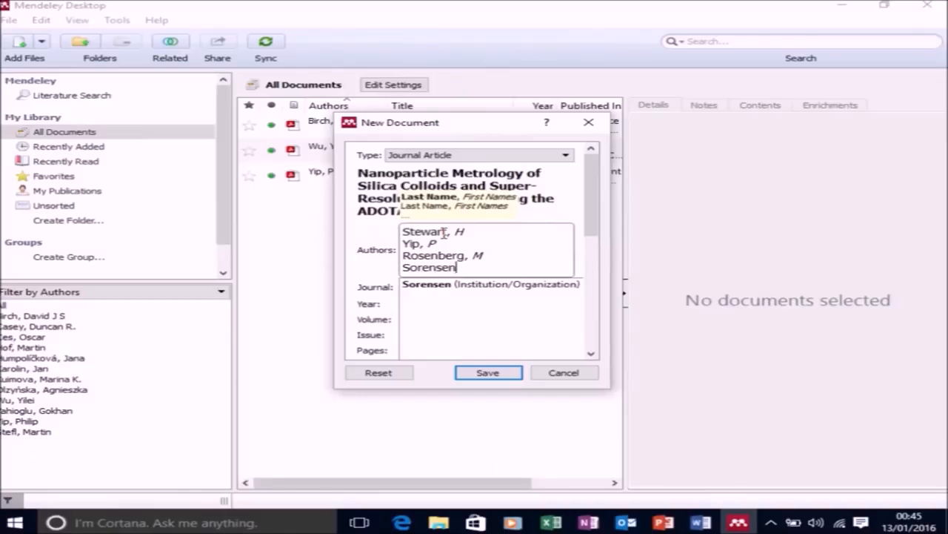
text(, T J )
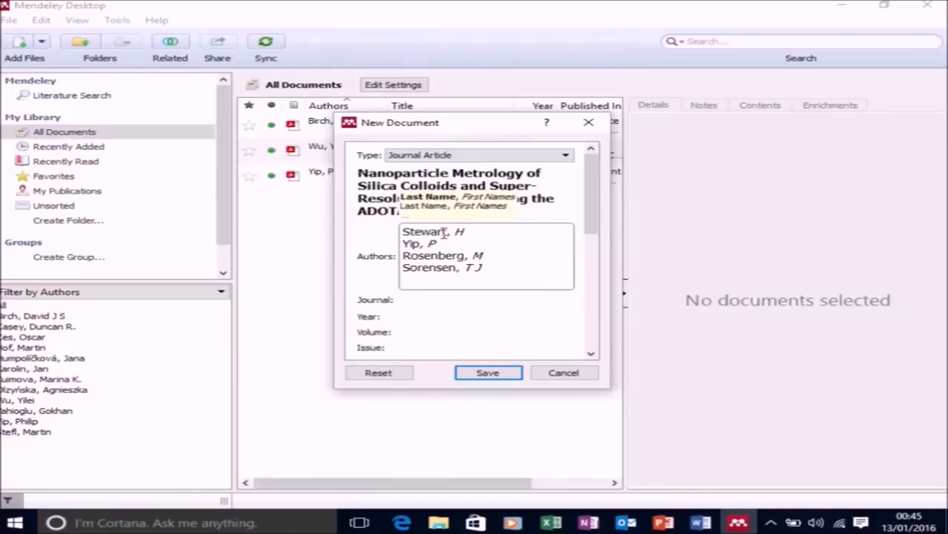
text(Lauren, )
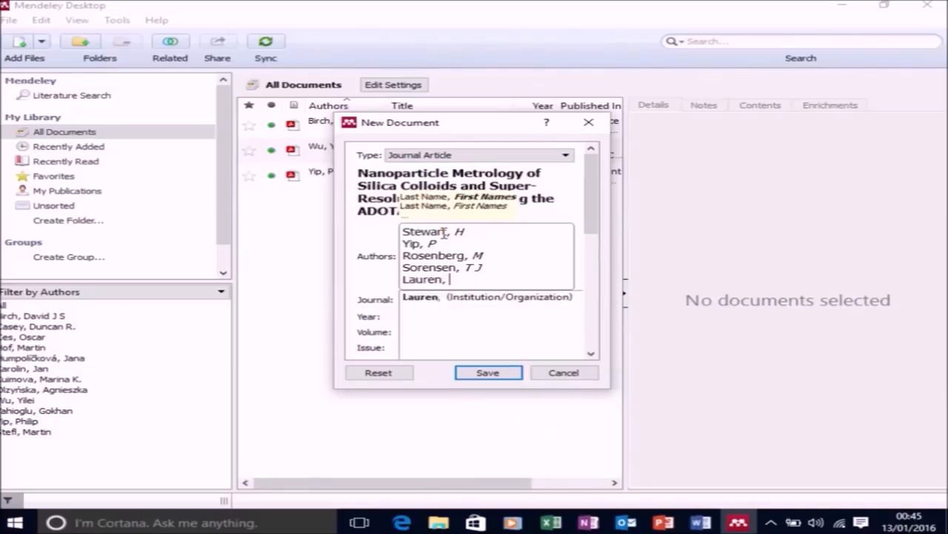
text(B W)
key(Return)
text(K)
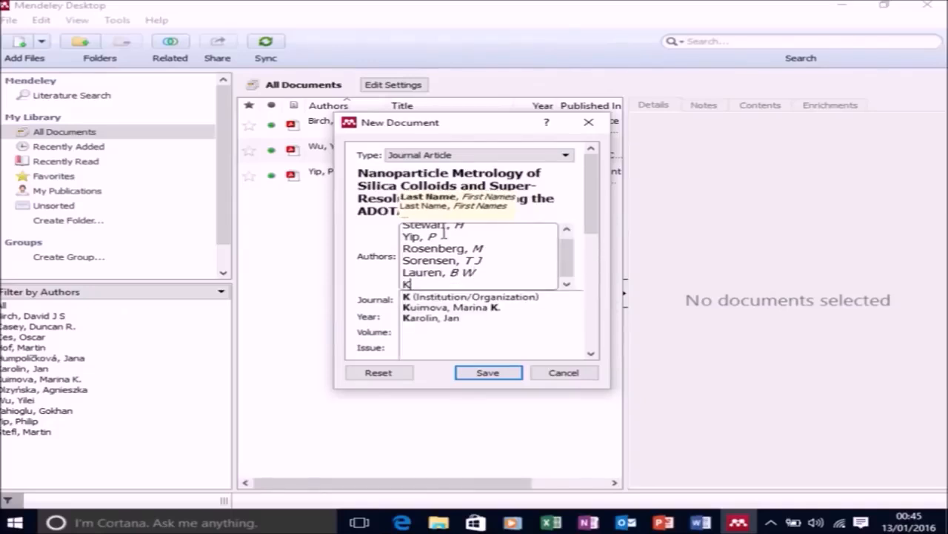
text(night, A)
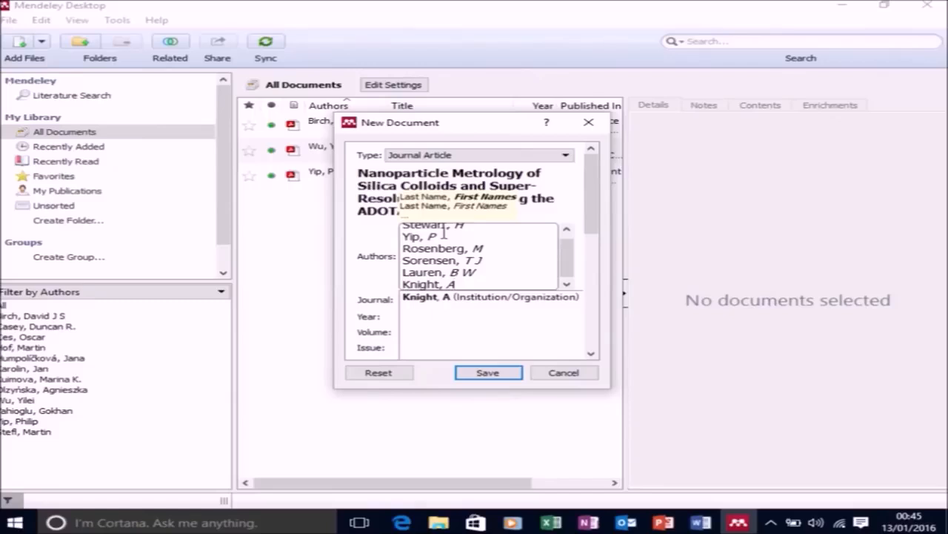
text( E)
key(Return)
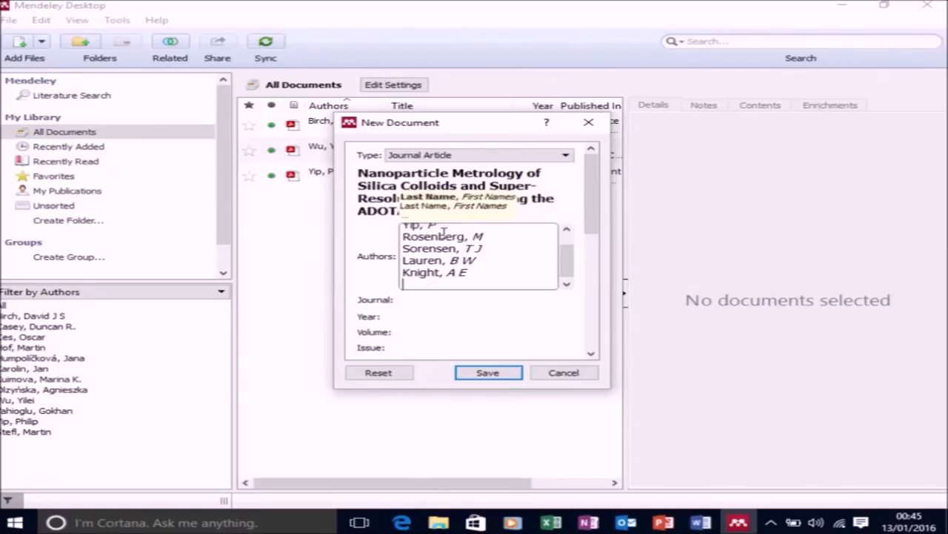
text(Bir)
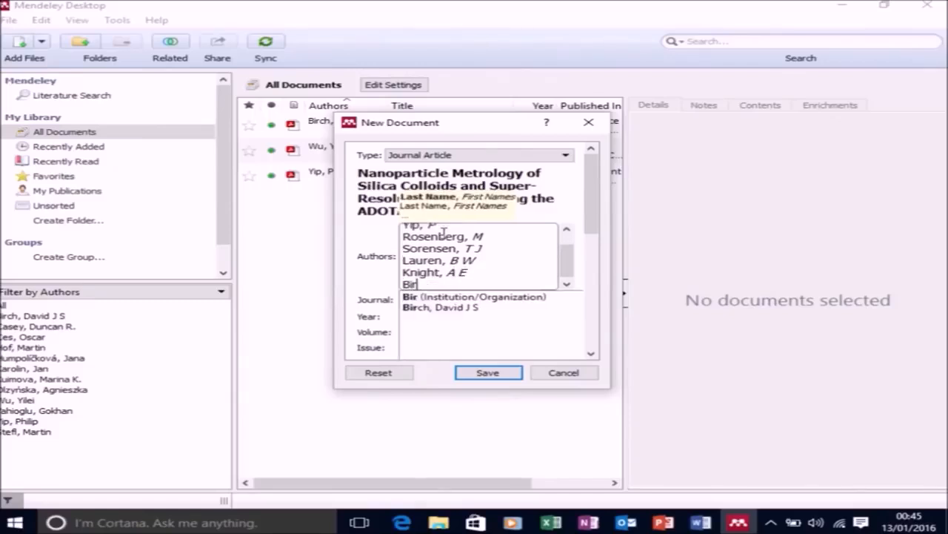
text(ch, D J S)
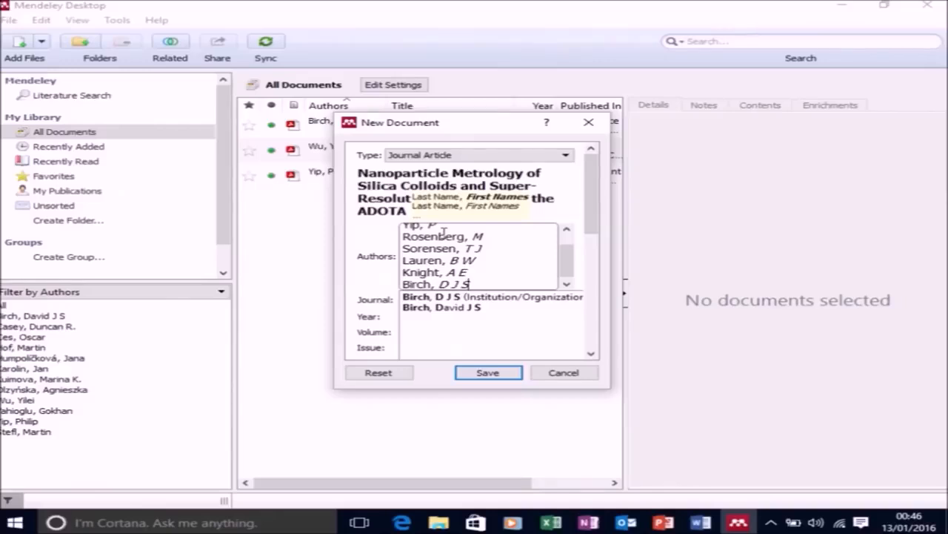
click(383, 284)
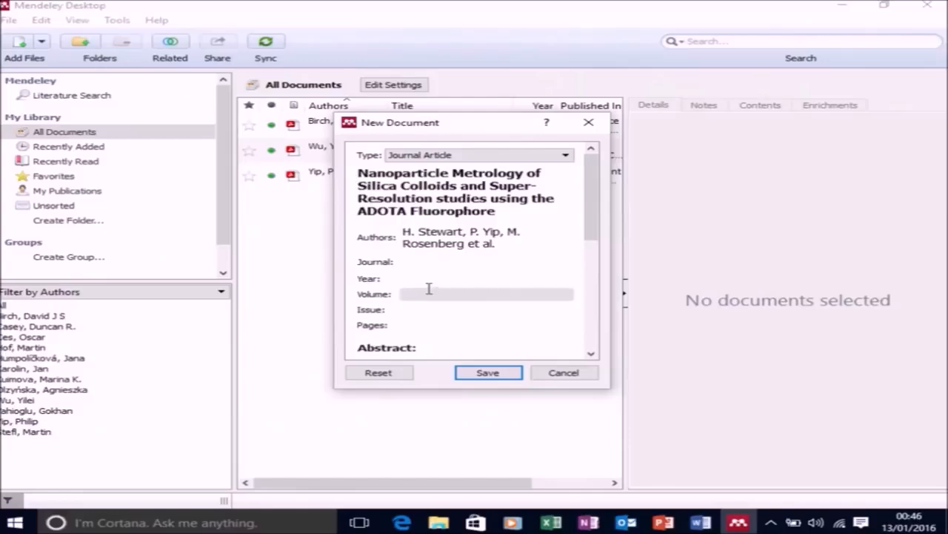
Set the new article's journal to "Meas. Sci. Technol (In preparation)".
click(427, 264)
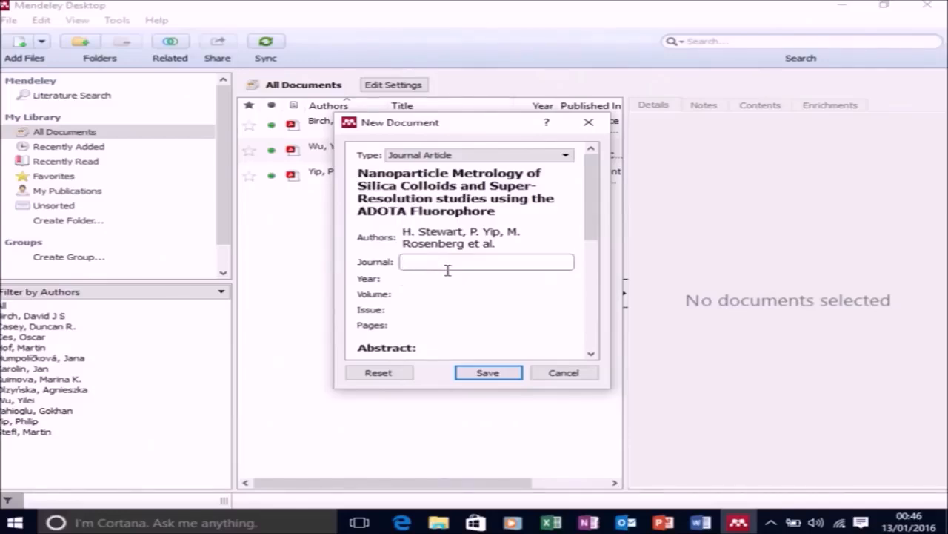
text(Meas)
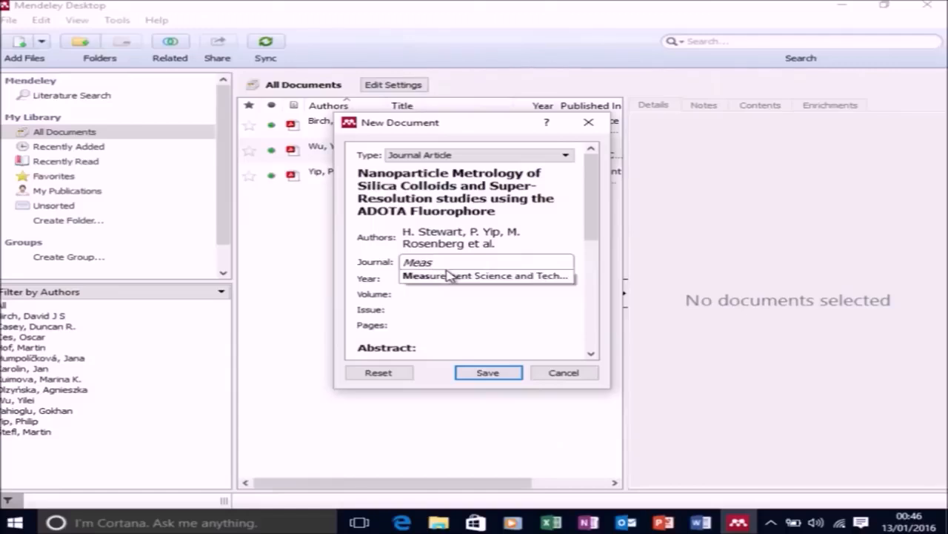
text(. Sci)
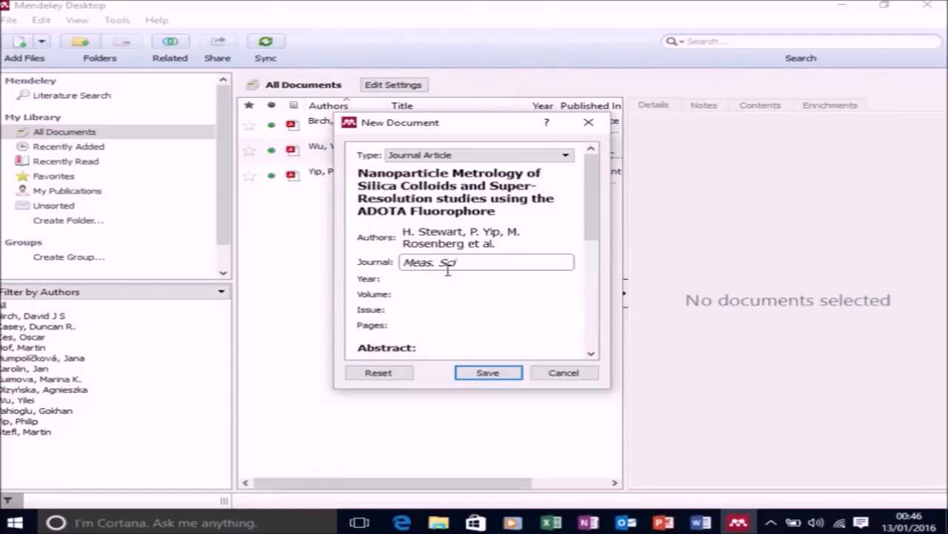
text(. Techn)
text(ol (In prepara)
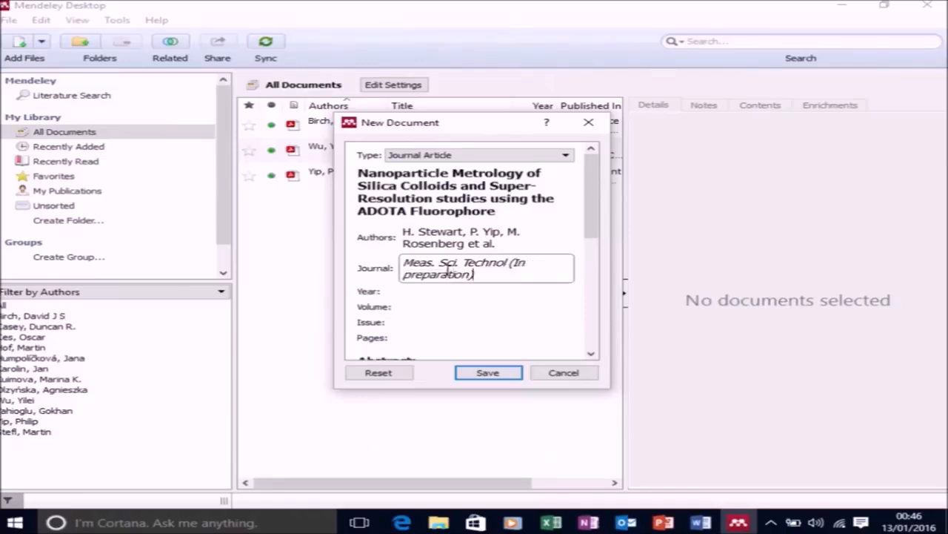
text(tion))
click(545, 321)
Leave the year, volume, issue and pages empty and save the new document entry to the library.
scroll(554, 316, down, 3)
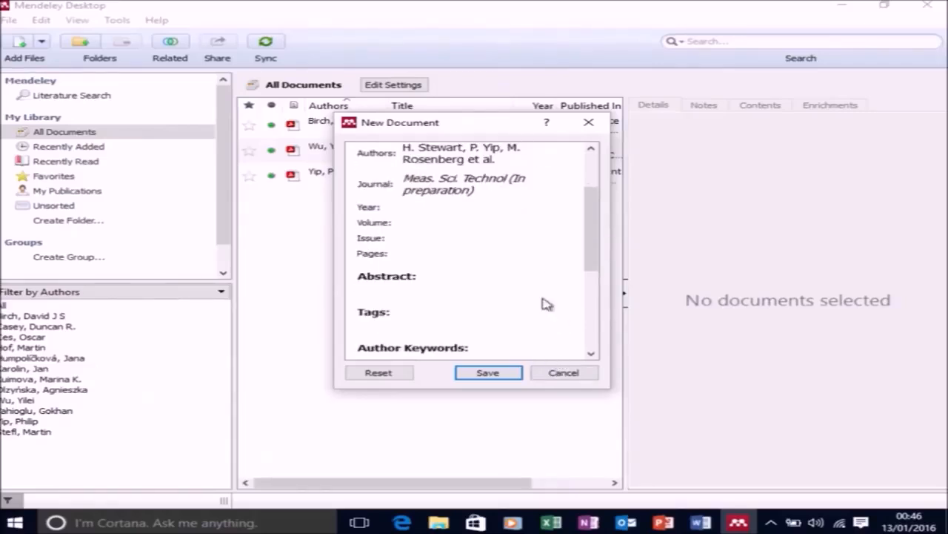
click(483, 207)
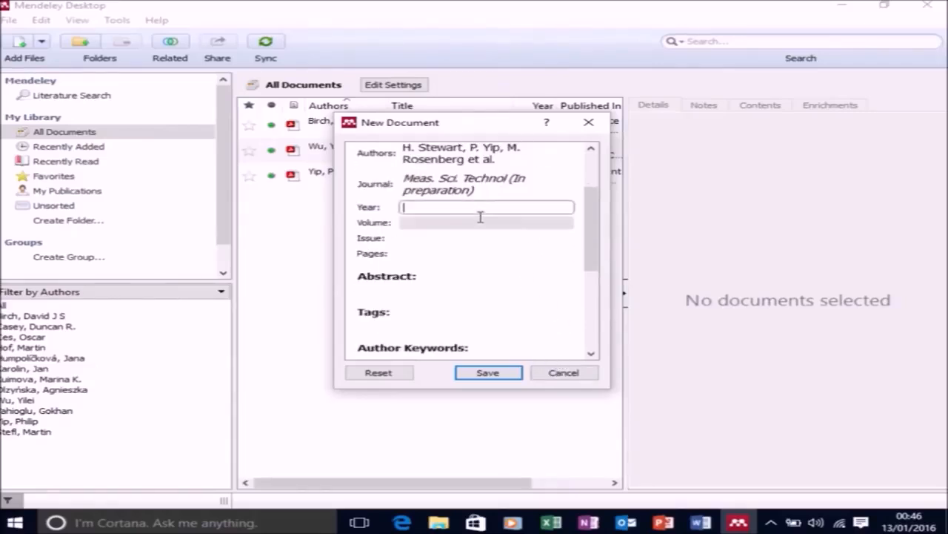
click(479, 222)
click(482, 238)
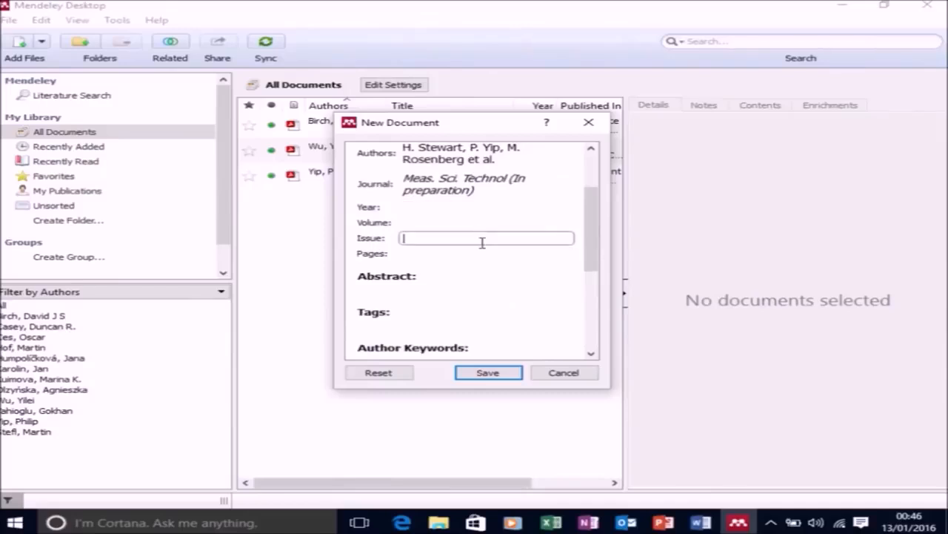
click(483, 252)
scroll(482, 269, down, 7)
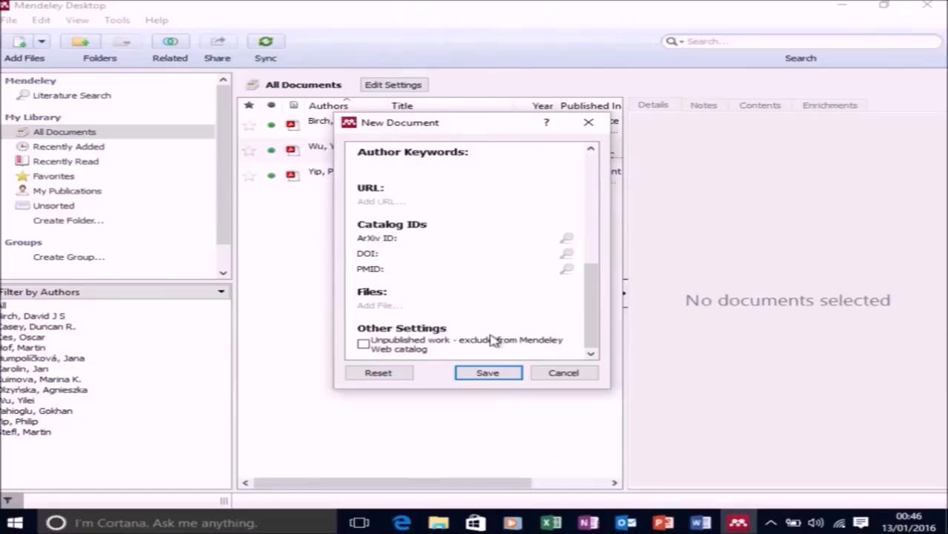
click(492, 374)
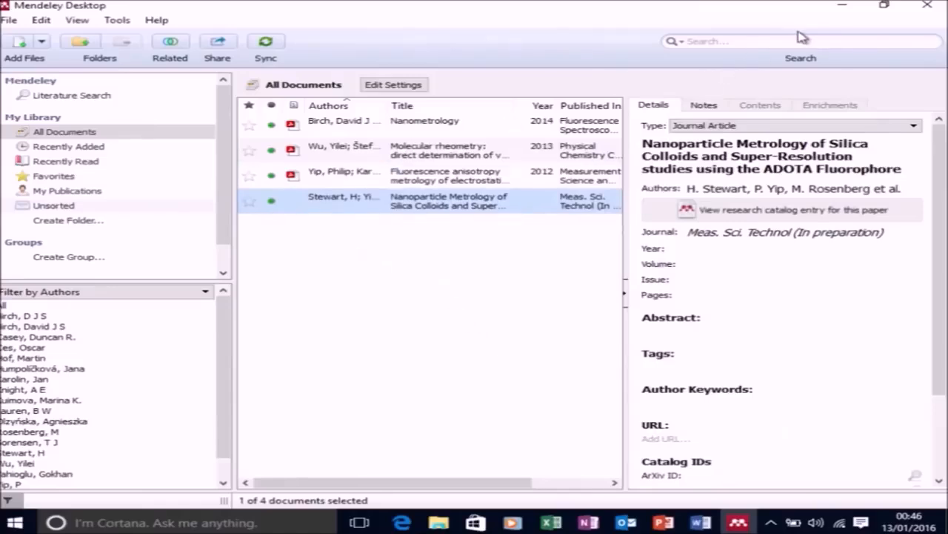
Switch to the Word document and append "One not complete yet" after the paragraph's last citation.
click(845, 6)
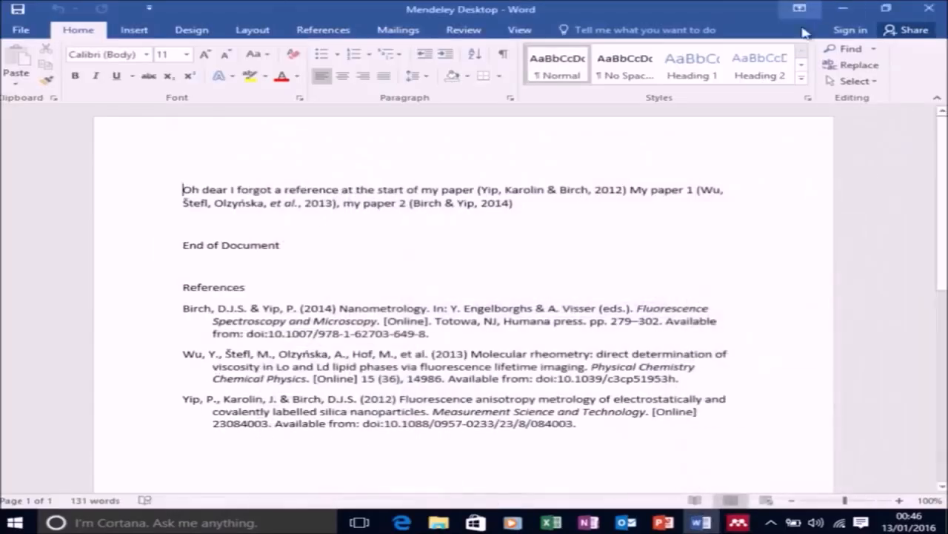
click(547, 206)
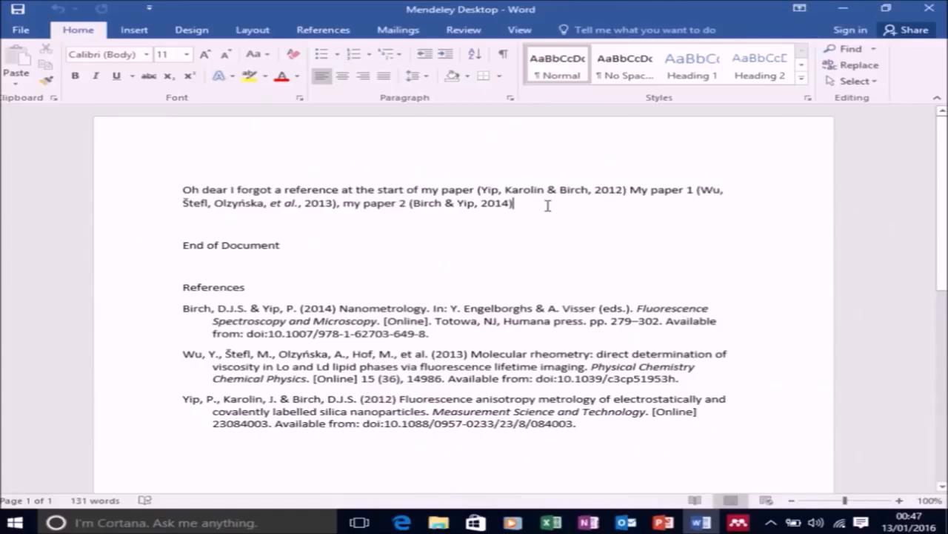
text(O)
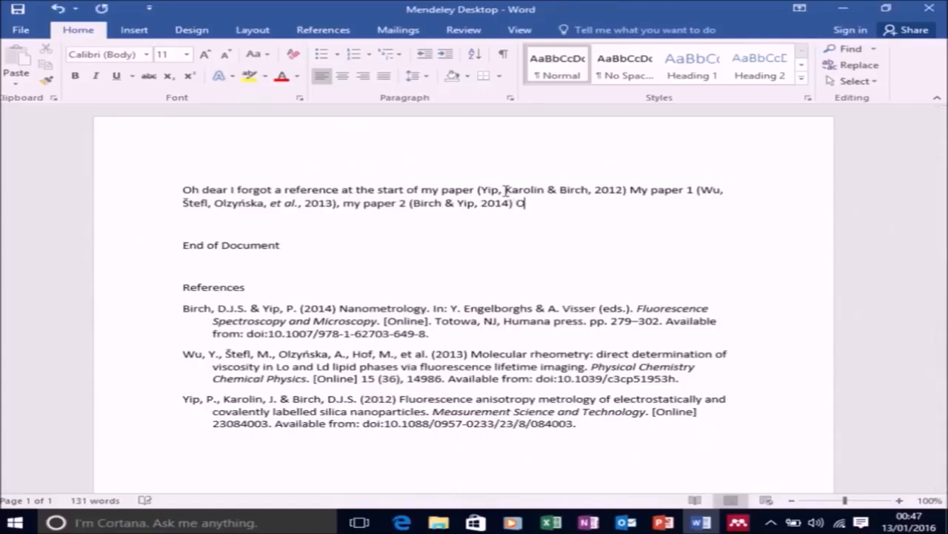
text(ne not com)
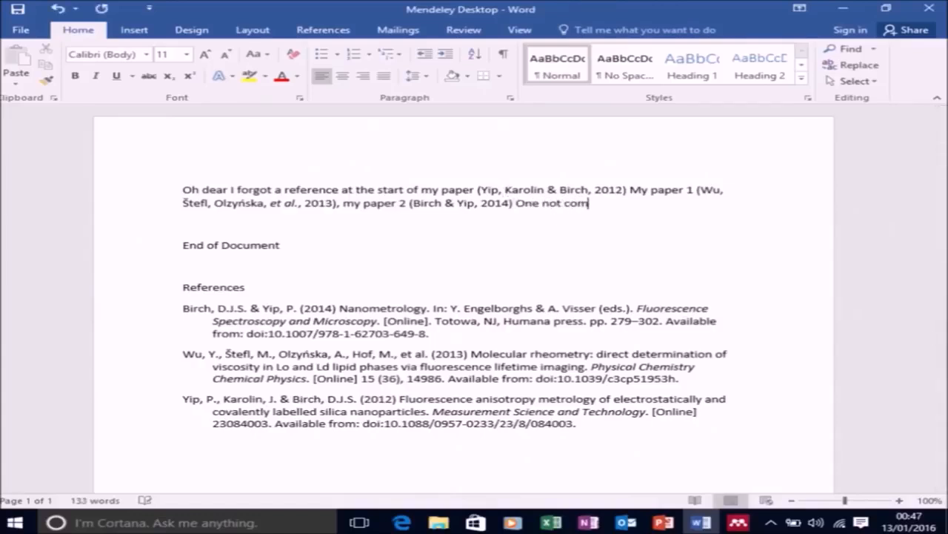
text(plete yet)
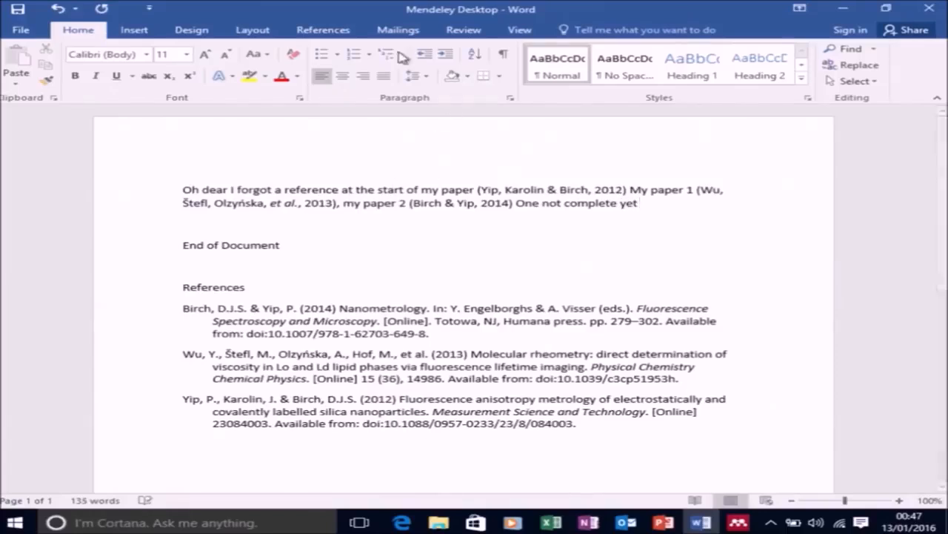
Insert a Mendeley citation for the "Nanoparticle Metrology of Silica Colloids" paper after "One not complete yet".
click(332, 33)
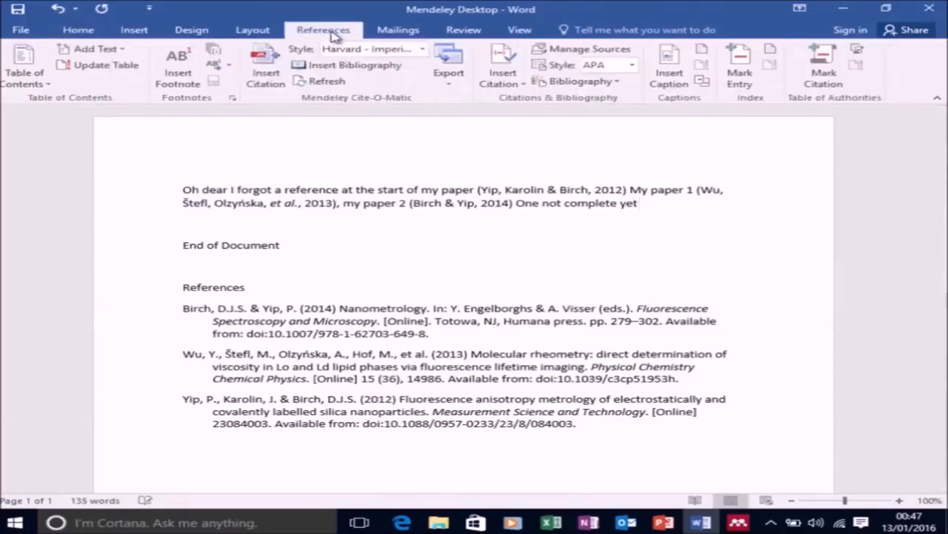
click(266, 76)
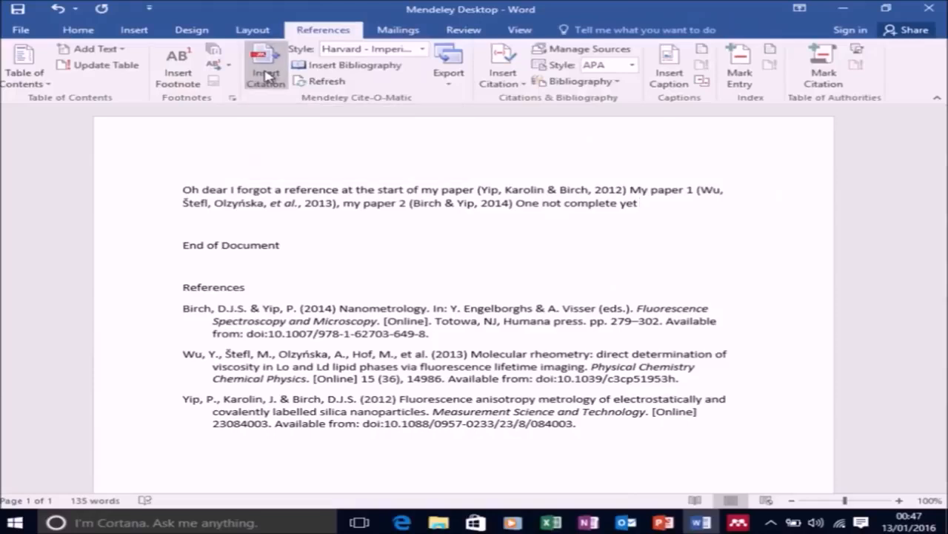
click(717, 249)
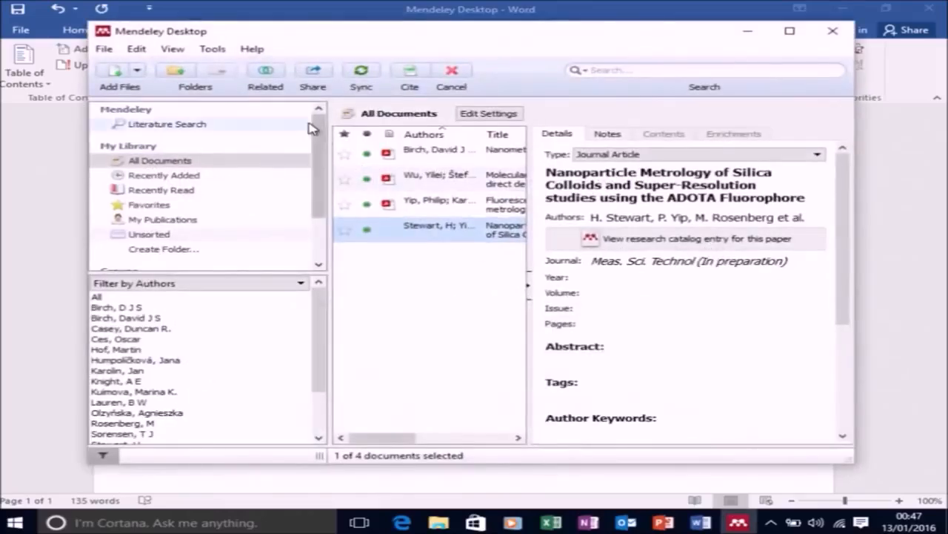
click(790, 31)
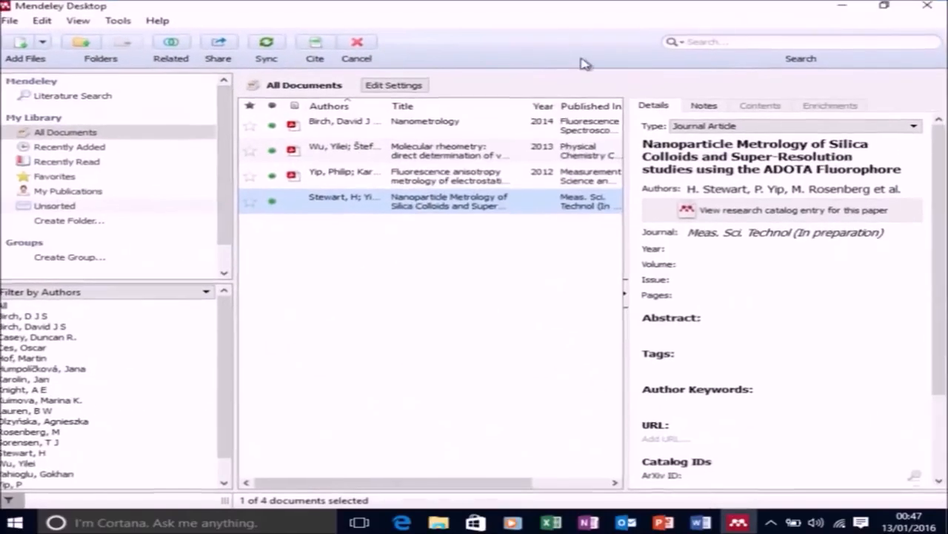
click(314, 43)
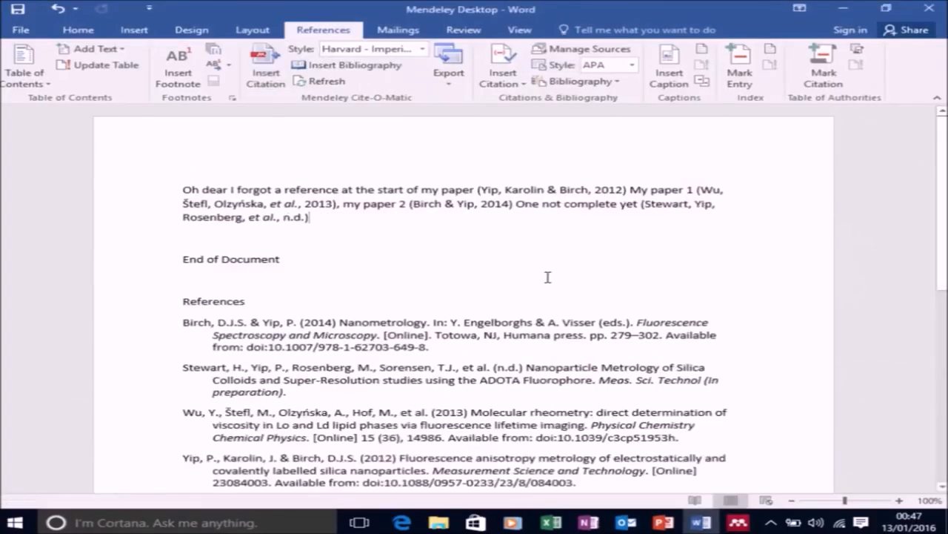
Change the citation and bibliography style to Institute of Physics (numeric).
scroll(545, 248, down, 1)
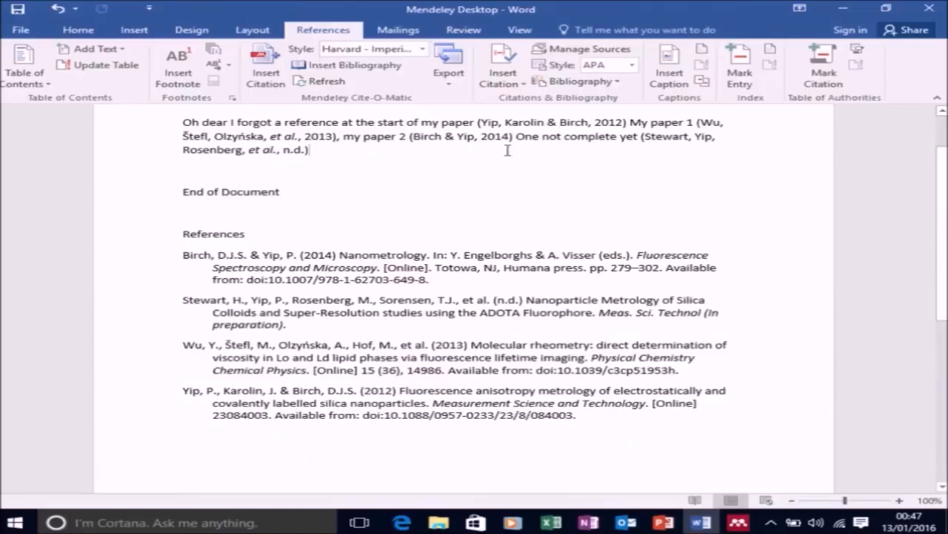
click(391, 51)
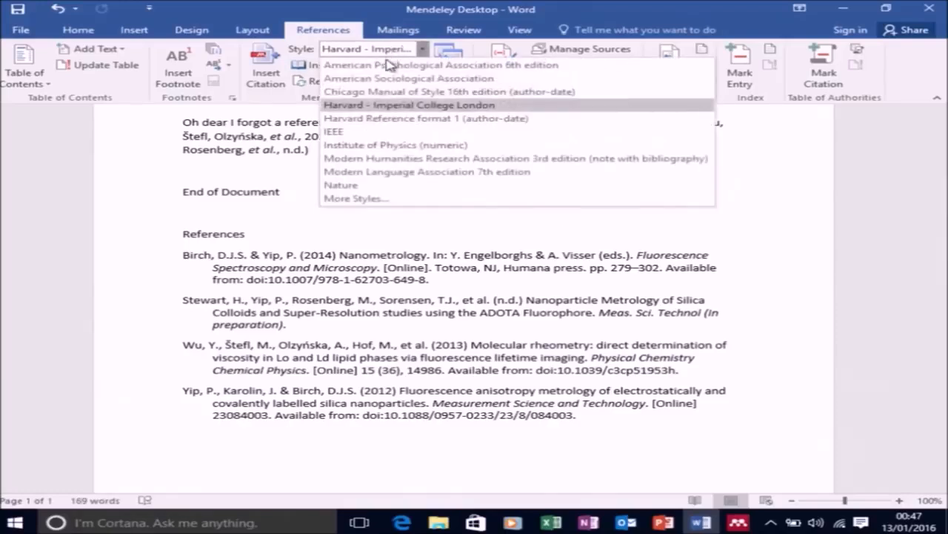
click(410, 146)
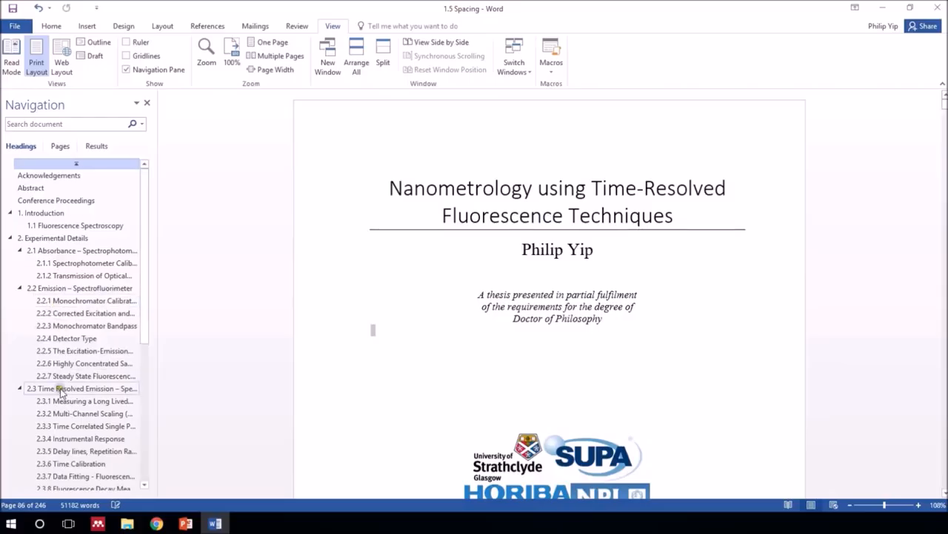
In the thesis document, go to section 2.3 Time Resolved Emission – Spectrofluorometer and select the citation after "photobleaching".
drag(59, 388, 60, 389)
click(603, 193)
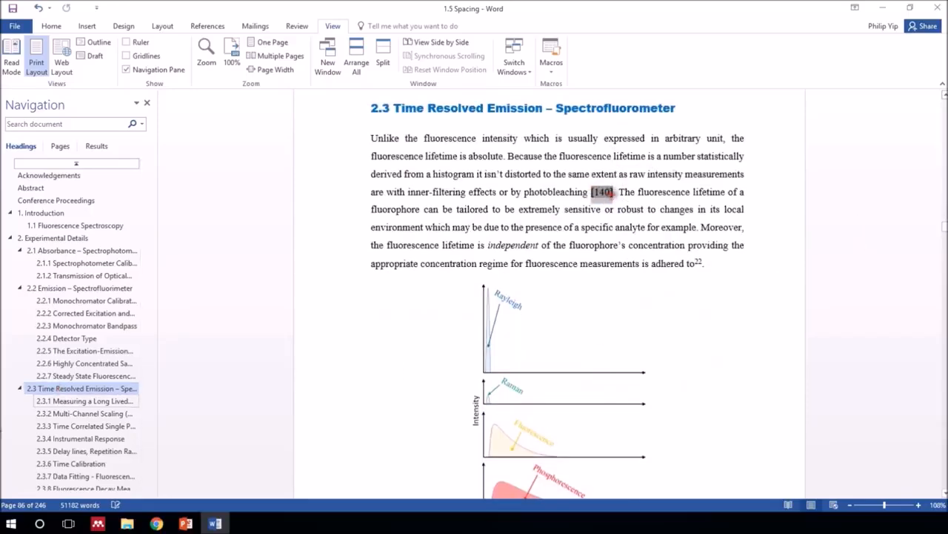
Go to the References chapter and look through the numbered bibliography from its first entries to the last one.
scroll(70, 319, down, 7)
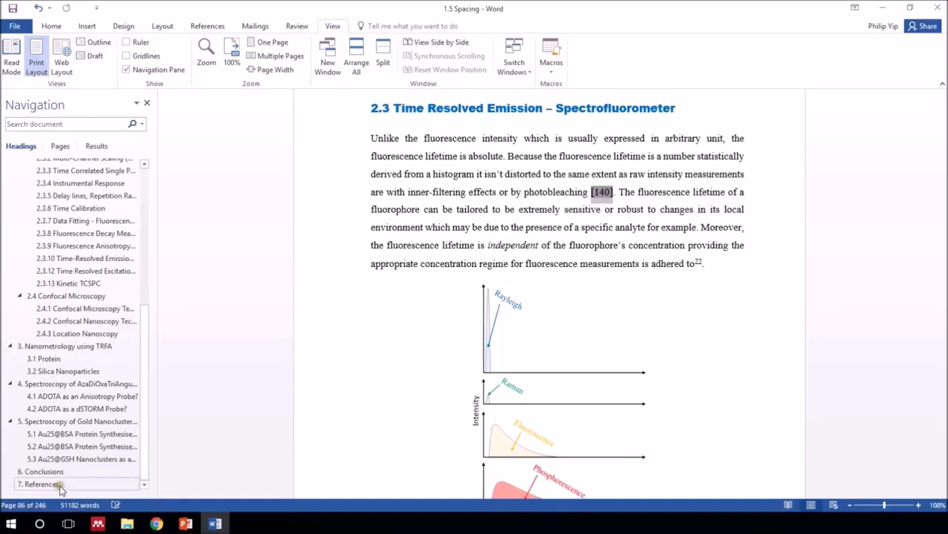
click(60, 485)
scroll(589, 263, down, 15)
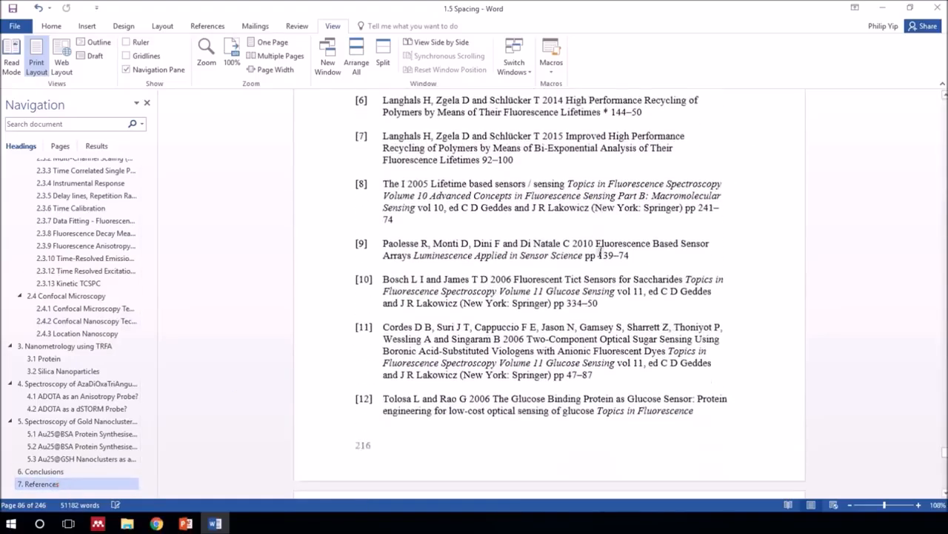
scroll(594, 272, down, 15)
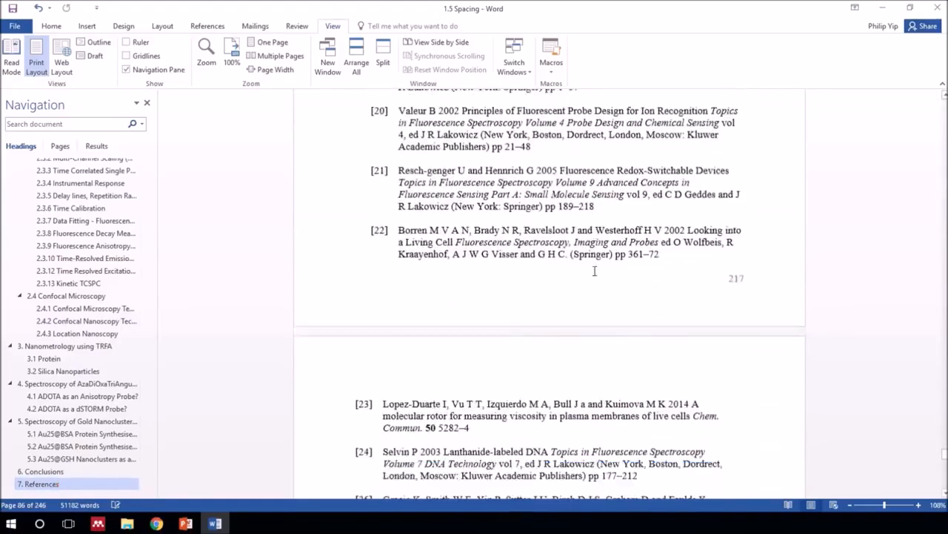
scroll(597, 263, down, 15)
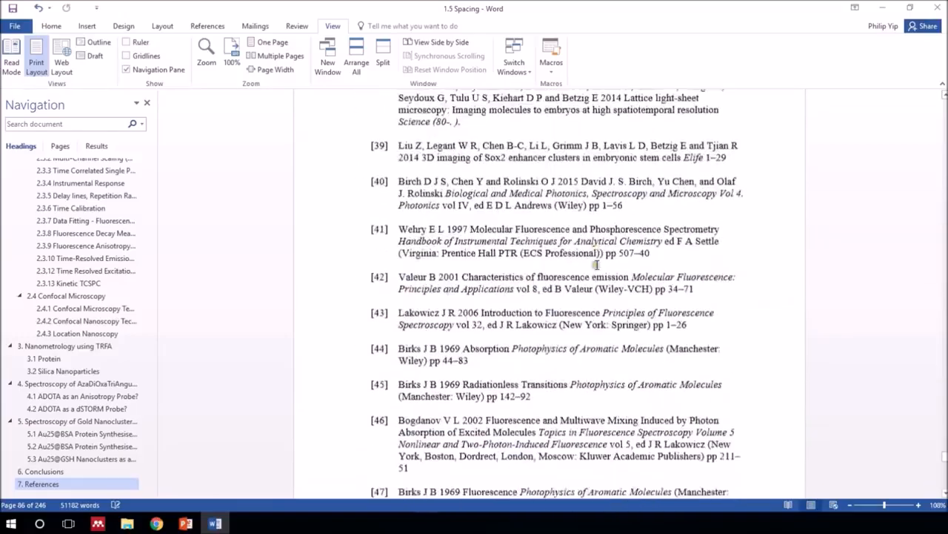
scroll(594, 266, down, 15)
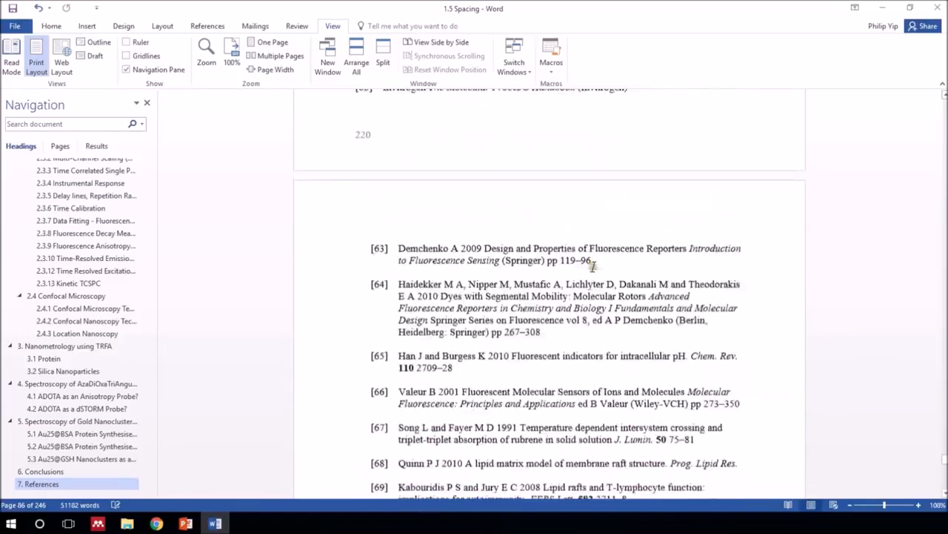
scroll(593, 266, down, 5)
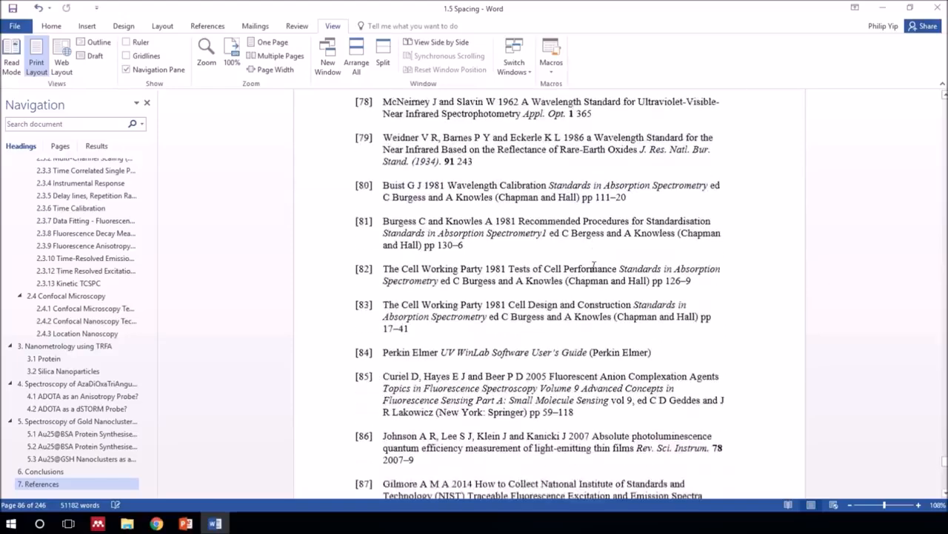
scroll(593, 267, down, 15)
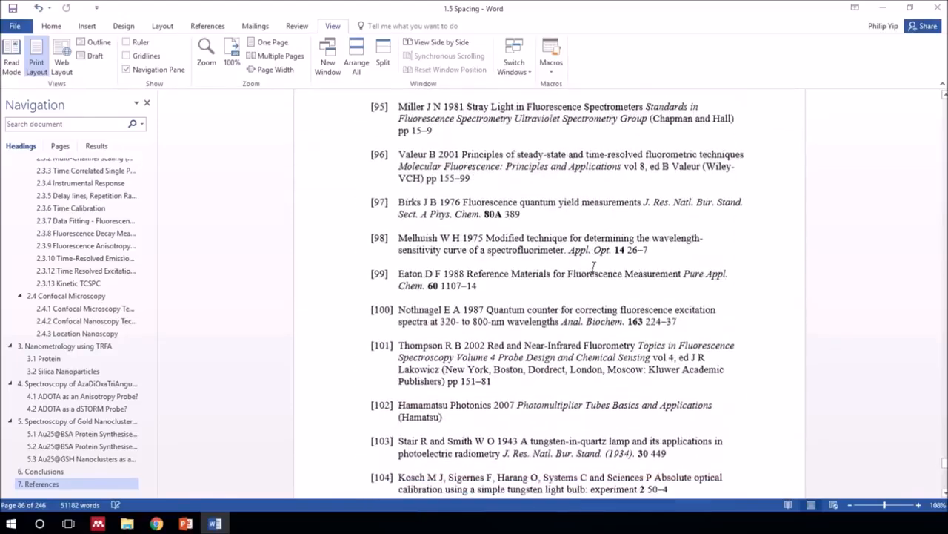
scroll(593, 267, down, 15)
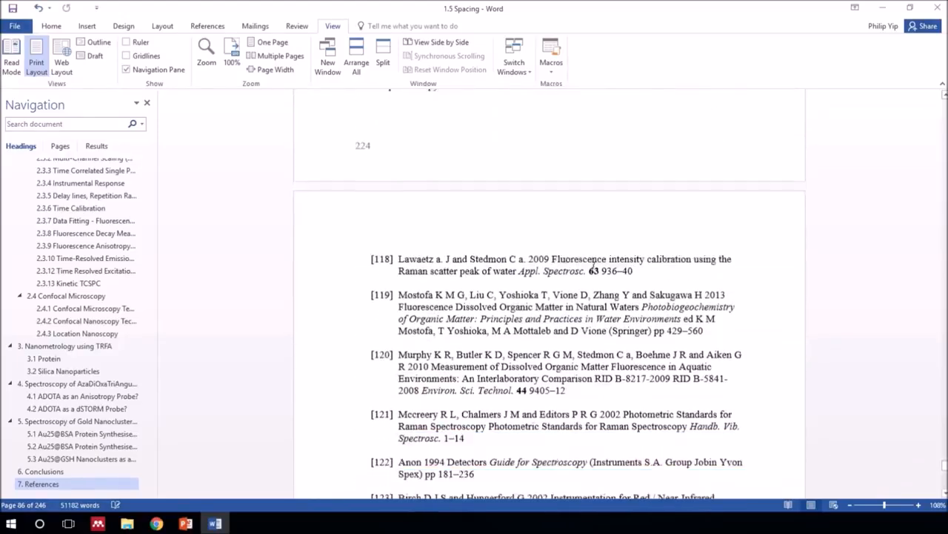
scroll(593, 267, down, 15)
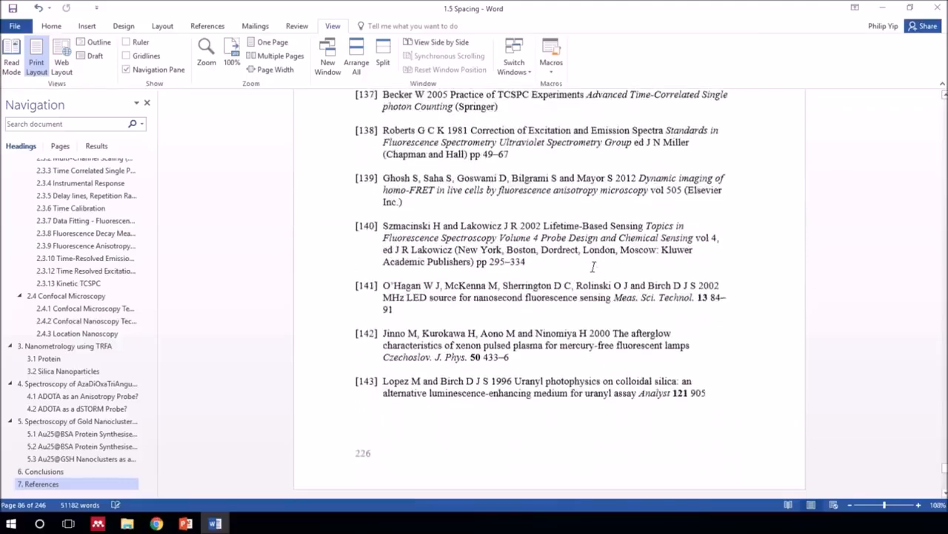
scroll(593, 267, down, 7)
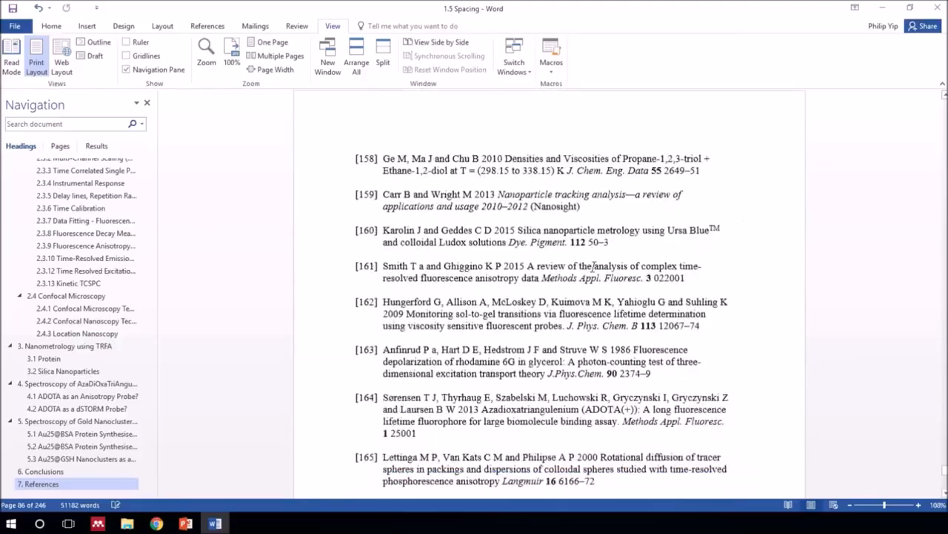
scroll(593, 267, down, 4)
scroll(591, 271, down, 9)
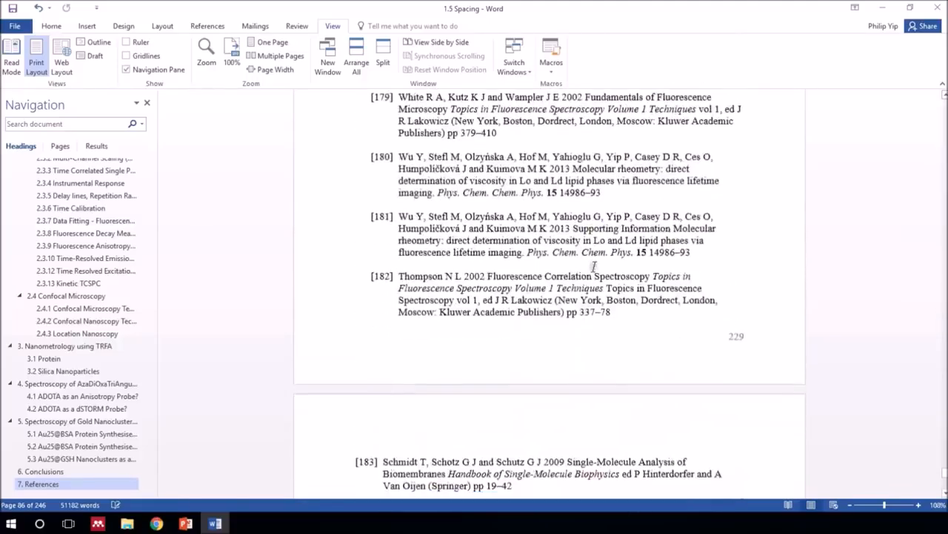
scroll(596, 265, down, 15)
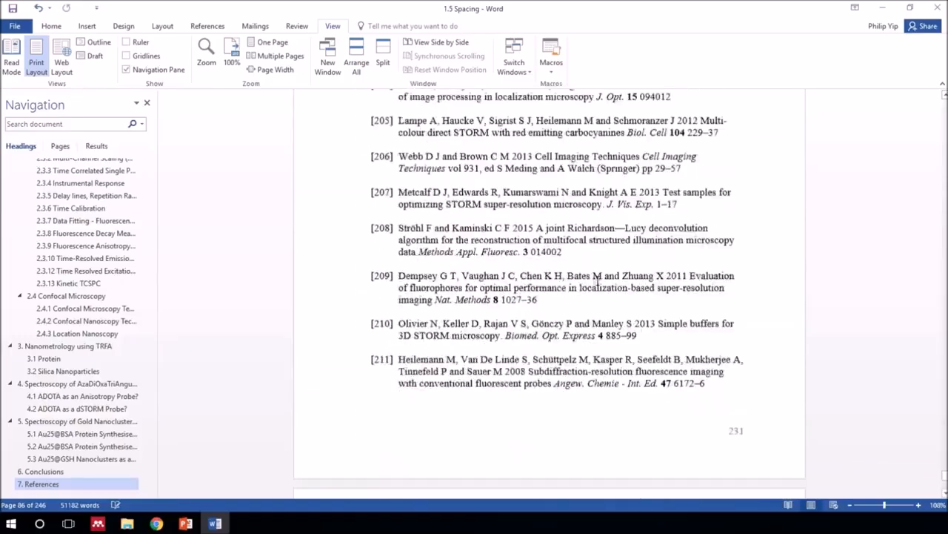
scroll(595, 280, down, 15)
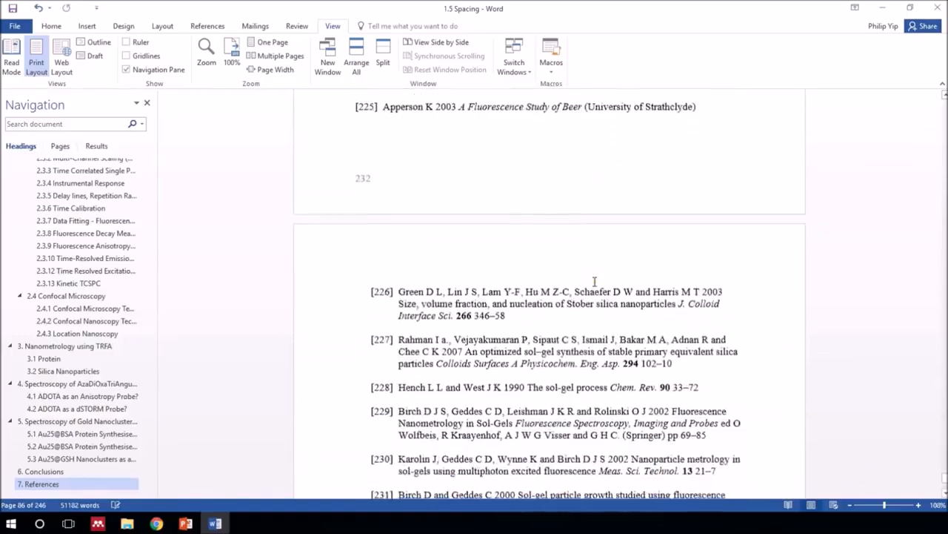
scroll(594, 280, down, 15)
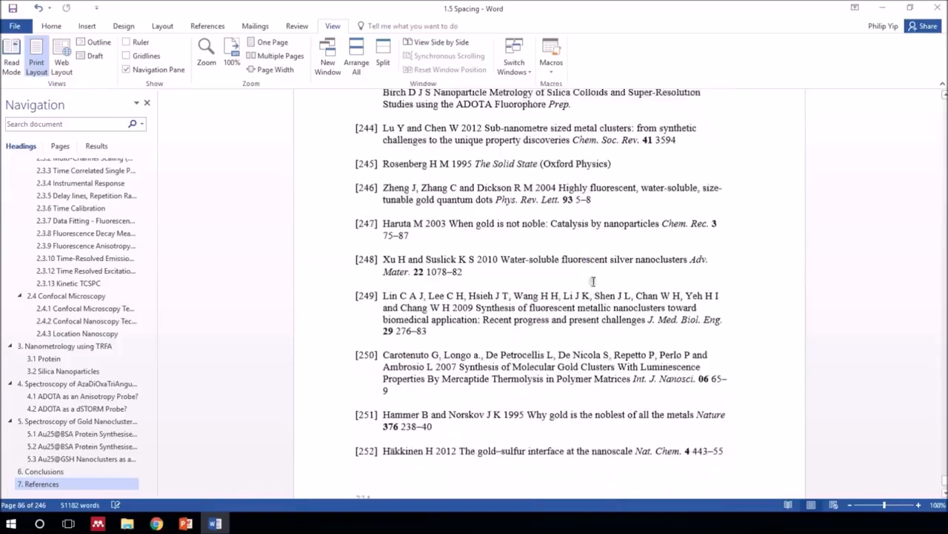
scroll(592, 286, down, 10)
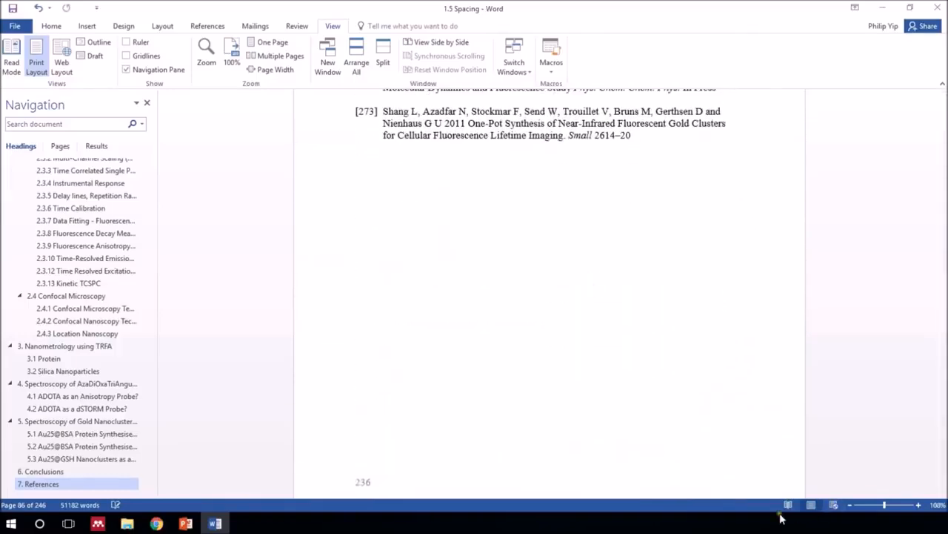
Zoom the thesis out to 10% and display multiple pages side by side.
drag(885, 506, 856, 505)
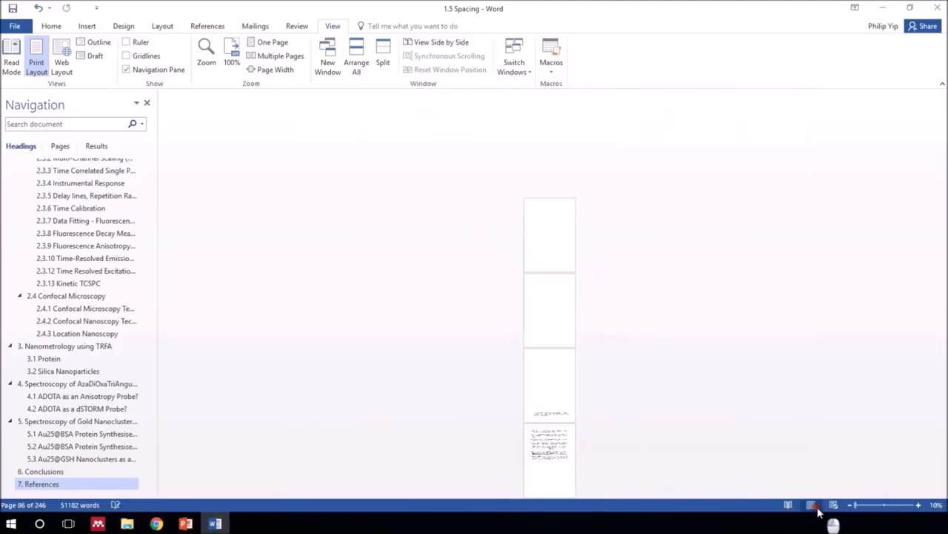
click(256, 57)
drag(870, 506, 852, 507)
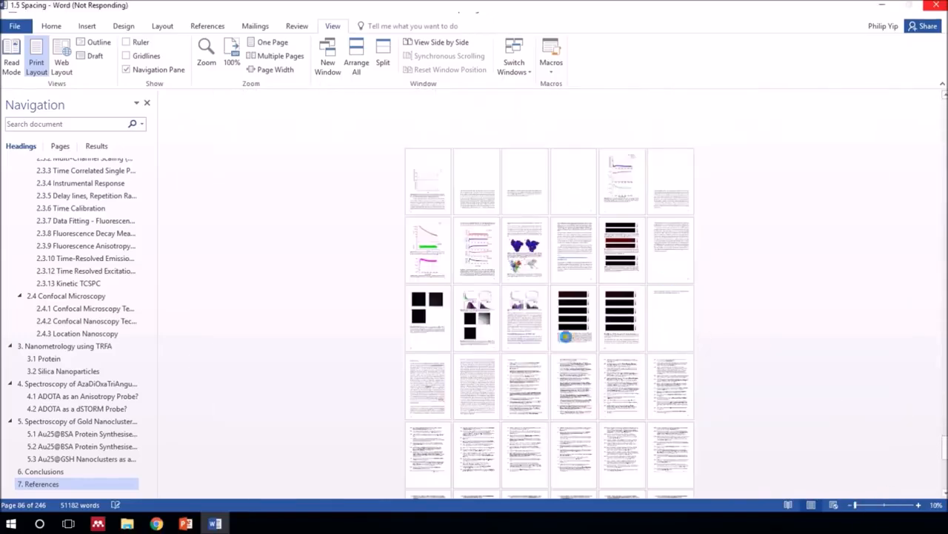
Examine the page overview of the thesis, from the reference pages at the end back through the earlier chapters.
scroll(558, 428, up, 2)
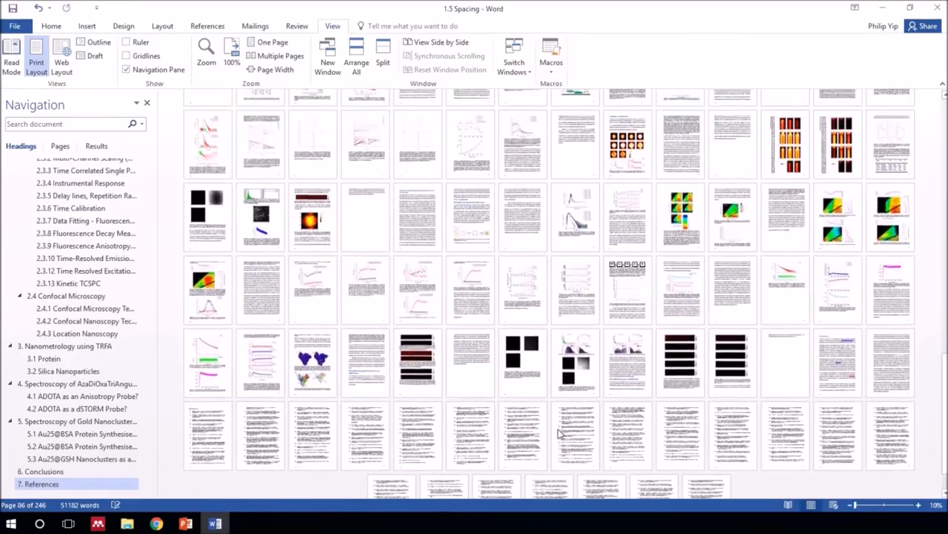
scroll(563, 427, down, 2)
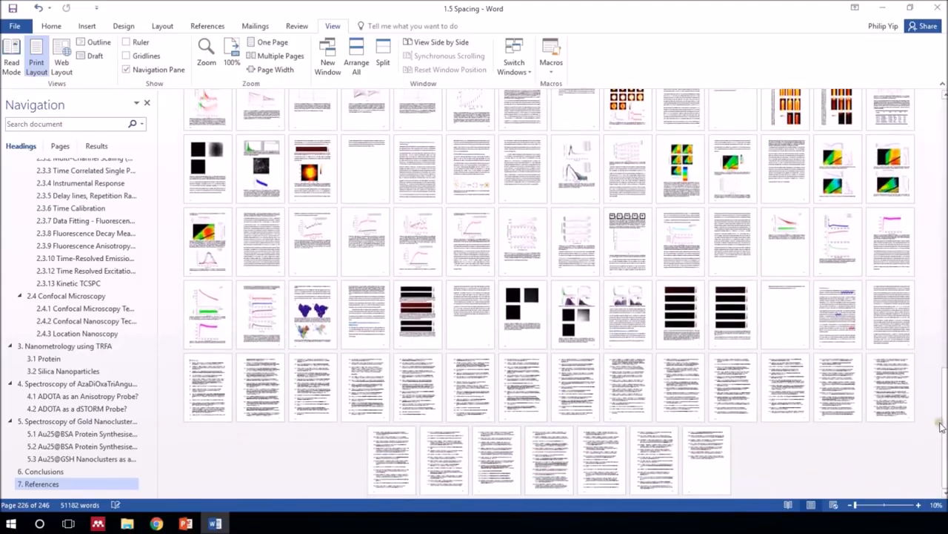
scroll(927, 380, up, 2)
scroll(927, 380, up, 4)
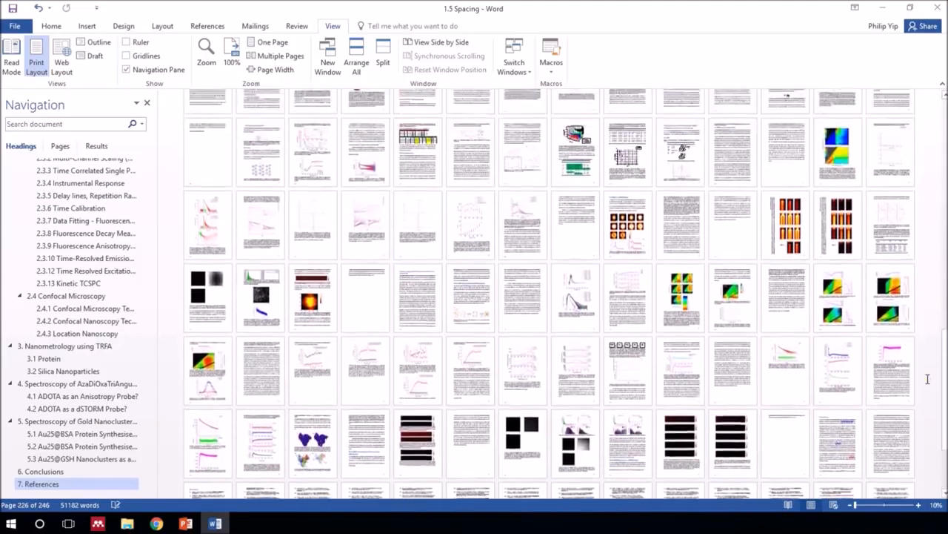
scroll(922, 362, up, 4)
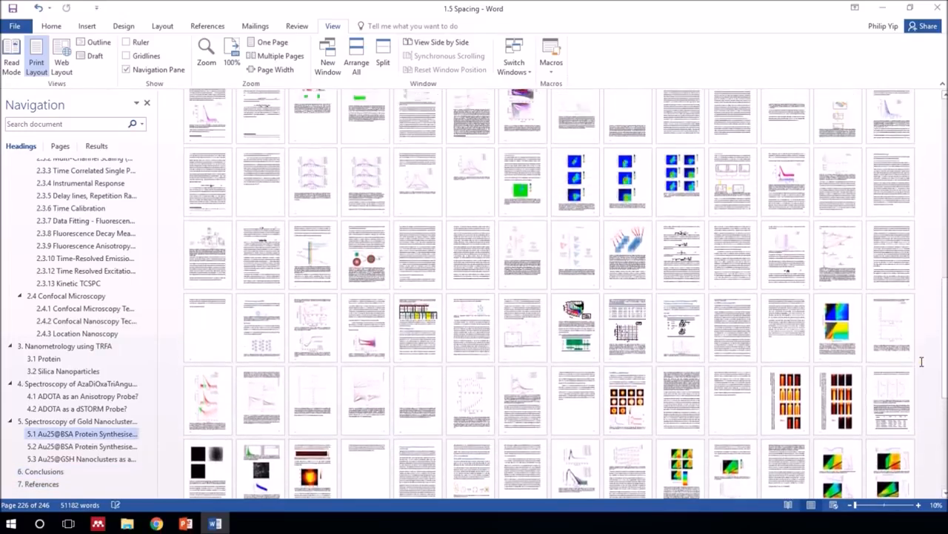
scroll(922, 361, up, 4)
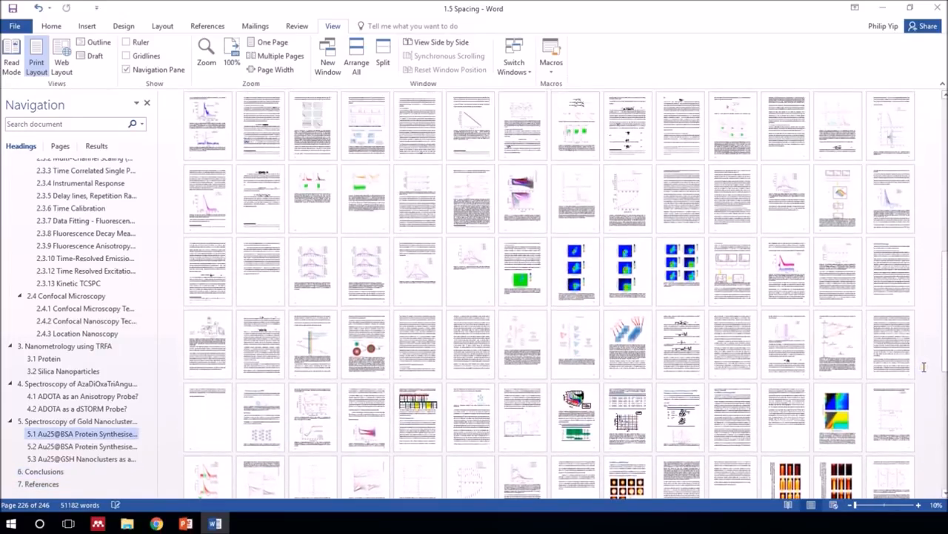
scroll(924, 366, up, 3)
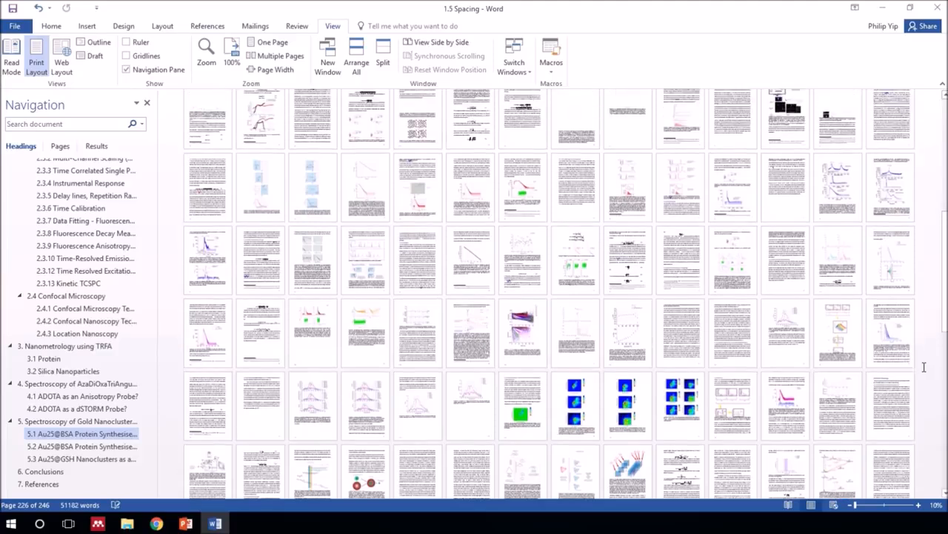
scroll(924, 367, up, 1)
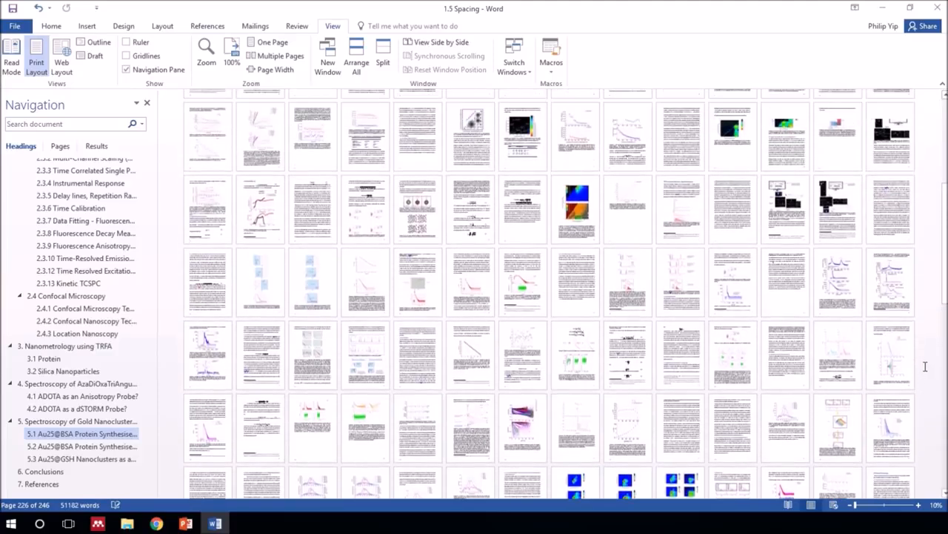
scroll(926, 361, up, 1)
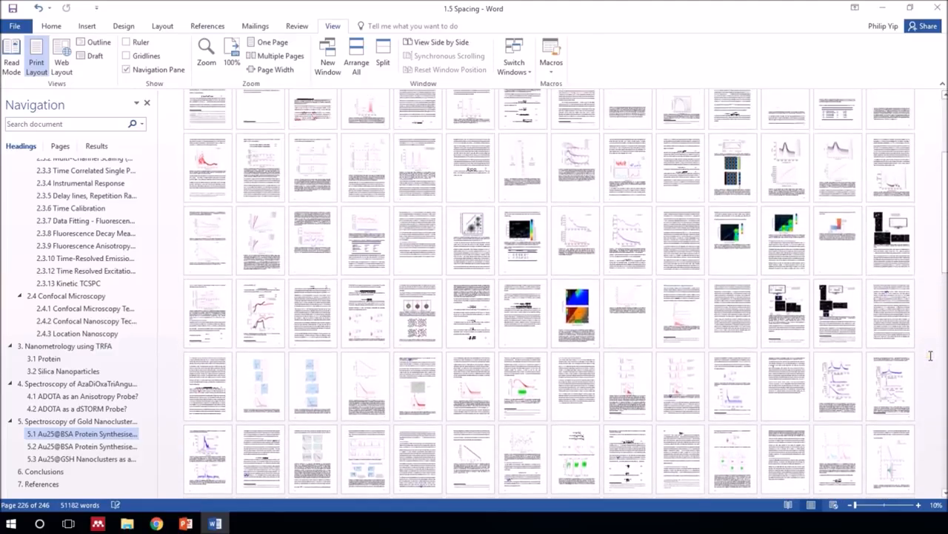